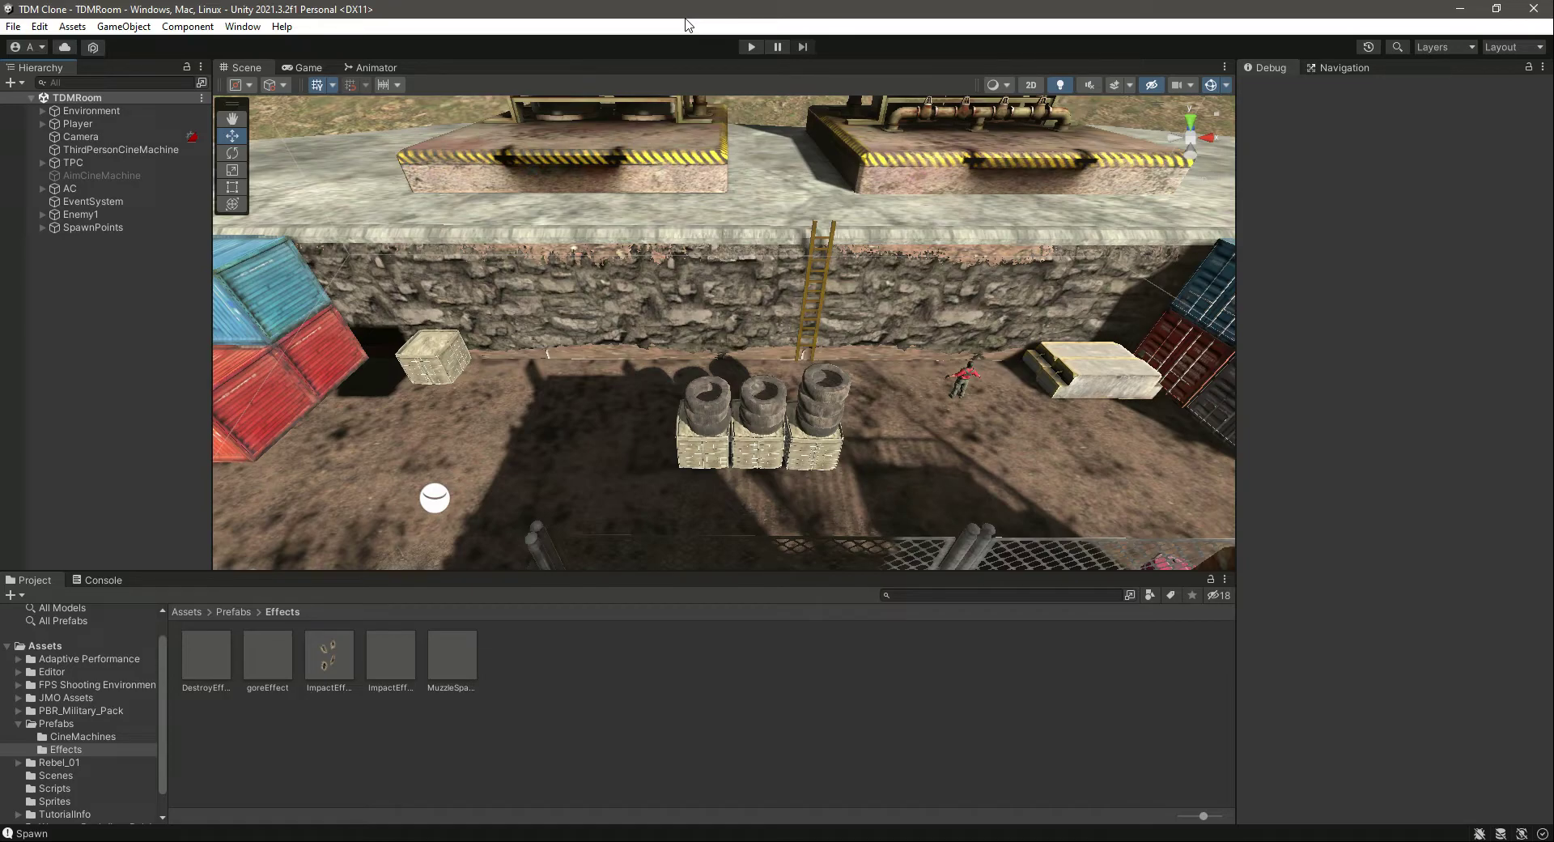
Step: Frame the Enemy1 rebel in the Scene view and look around the surrounding scene
double_click(81, 214)
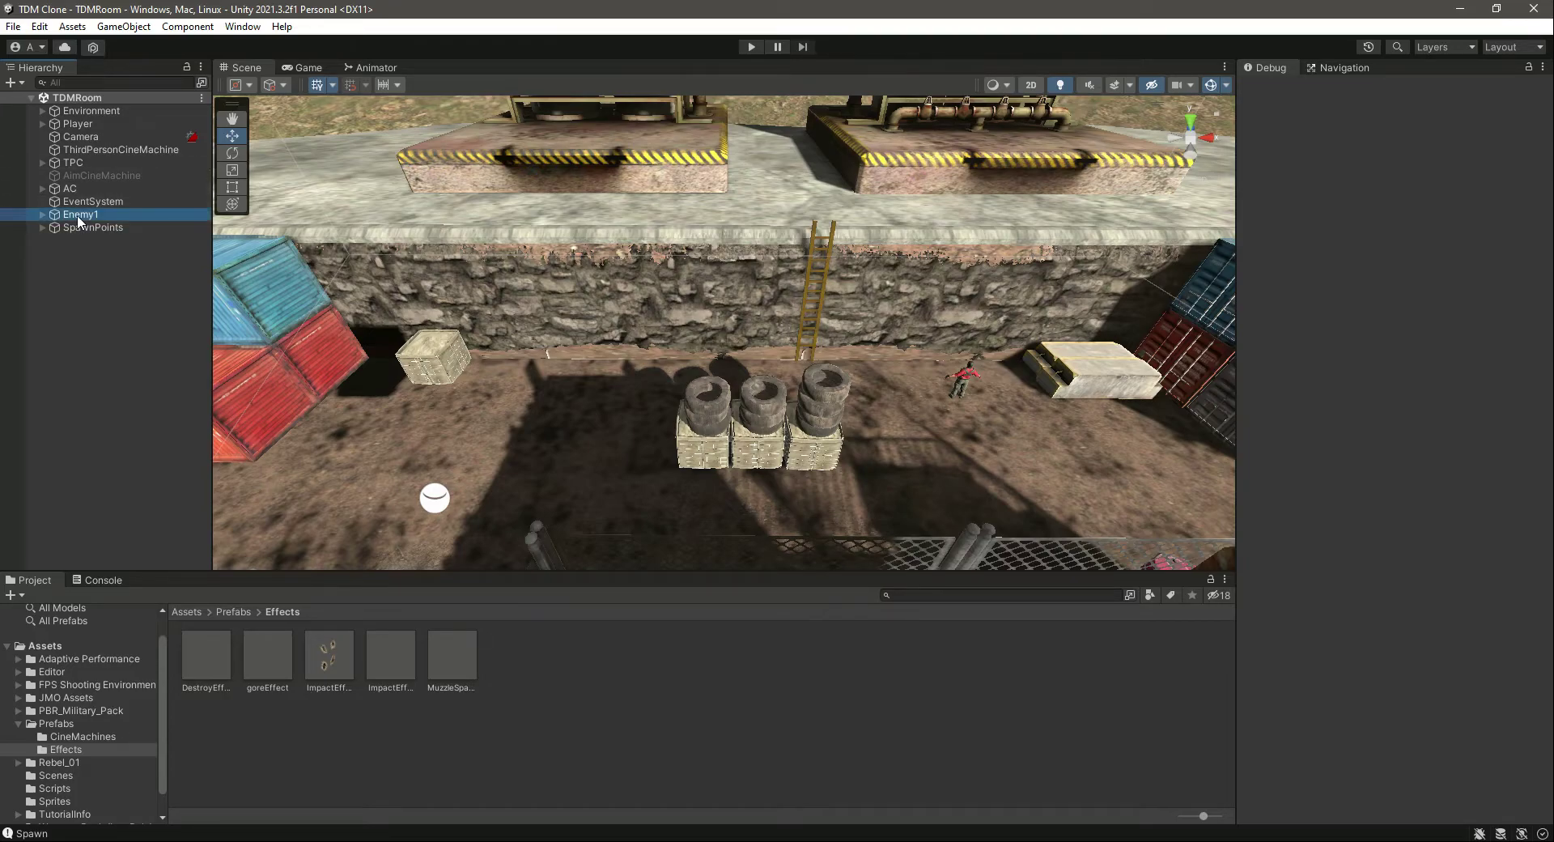
left_click(565, 329)
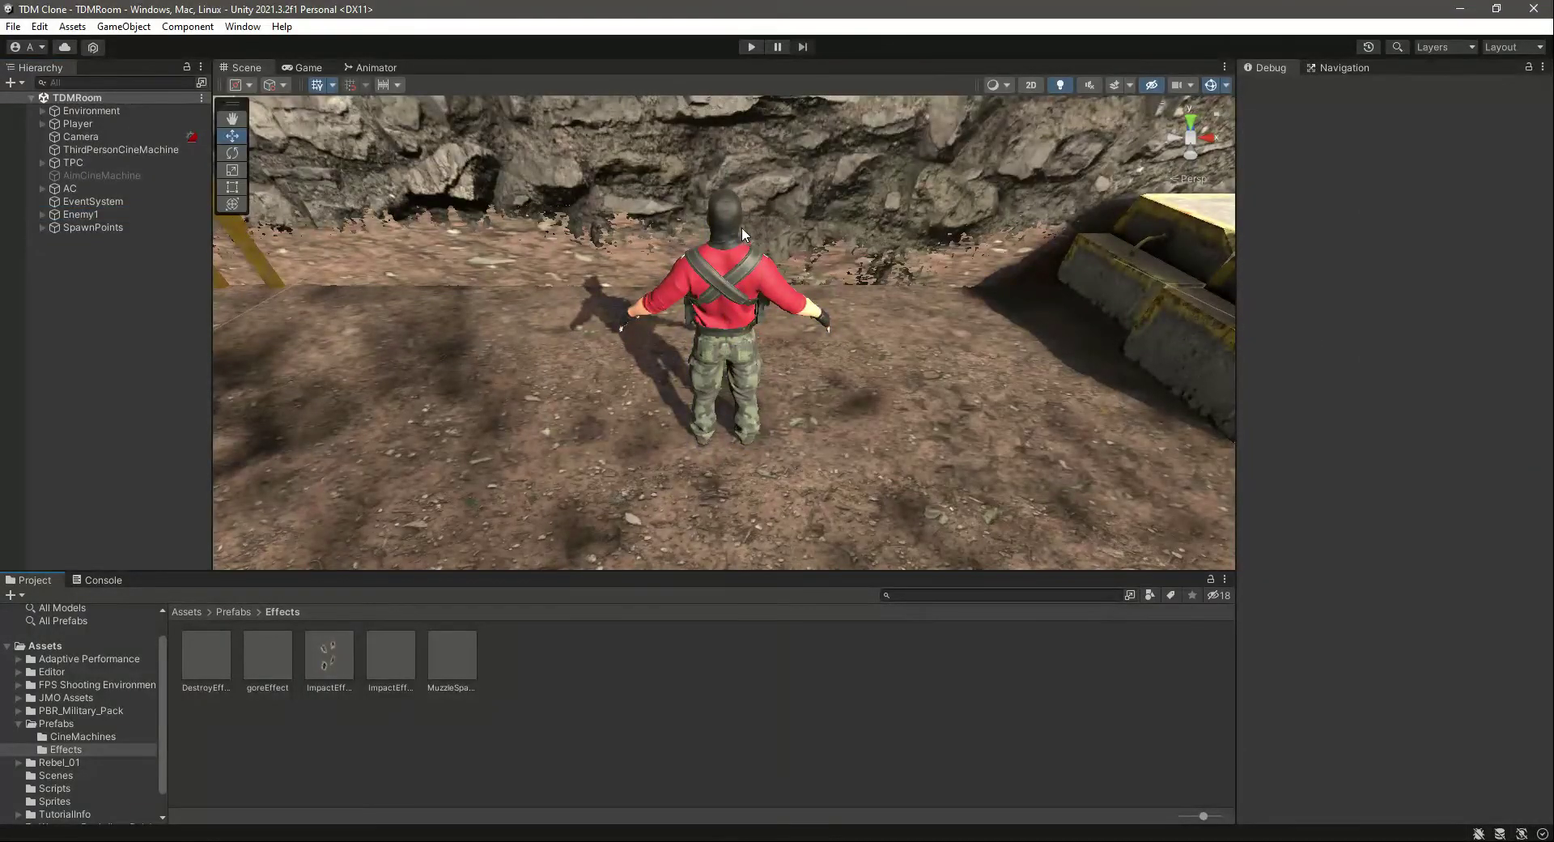
right_click_drag(847, 448, 1054, 385)
scroll(1053, 377, "down", 5)
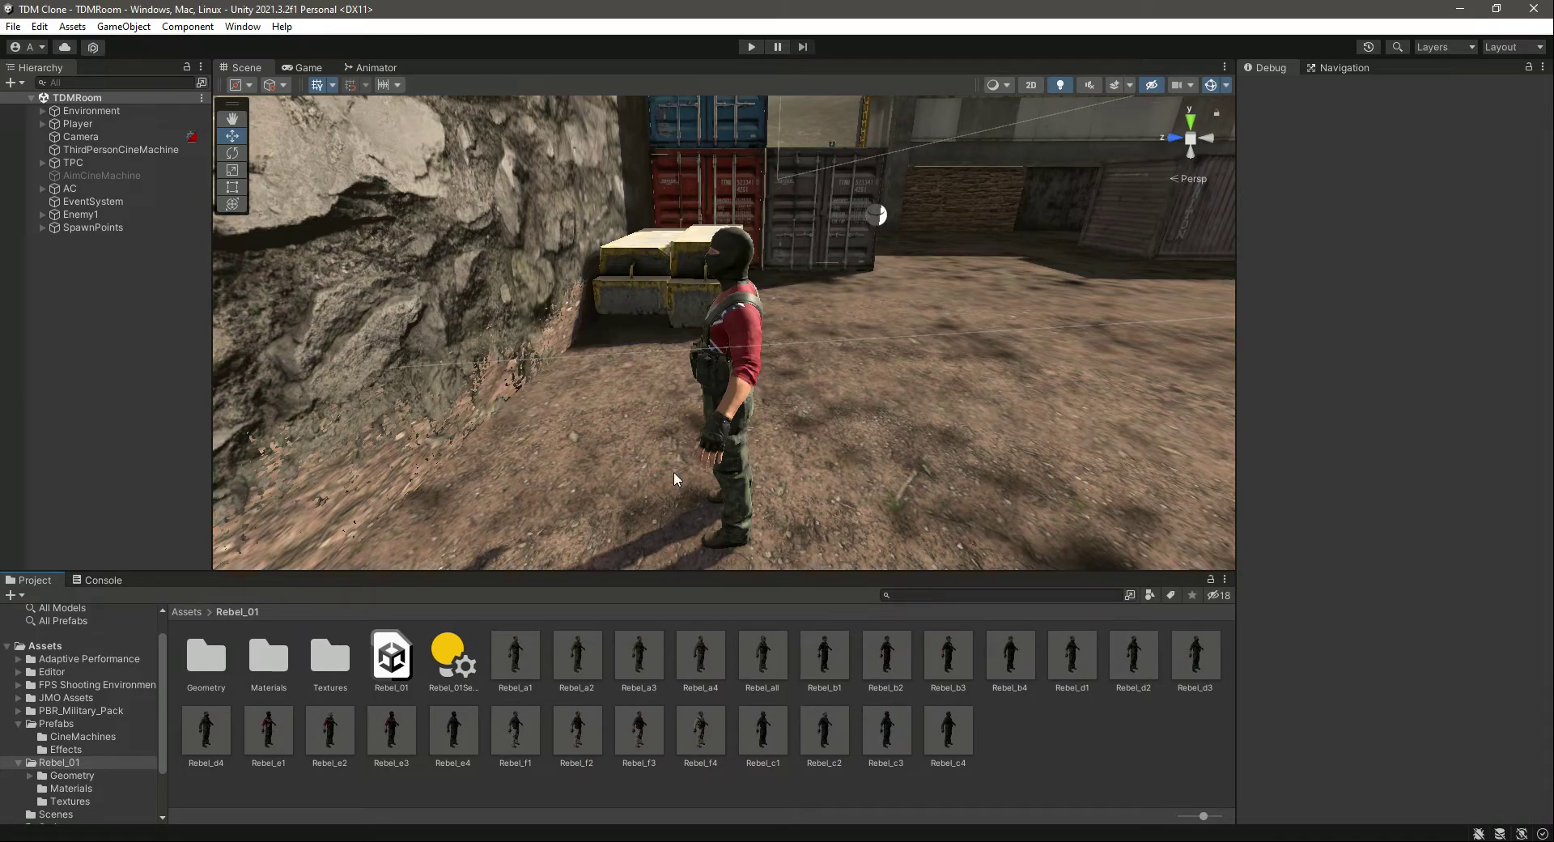
left_click(534, 666)
left_click(572, 665)
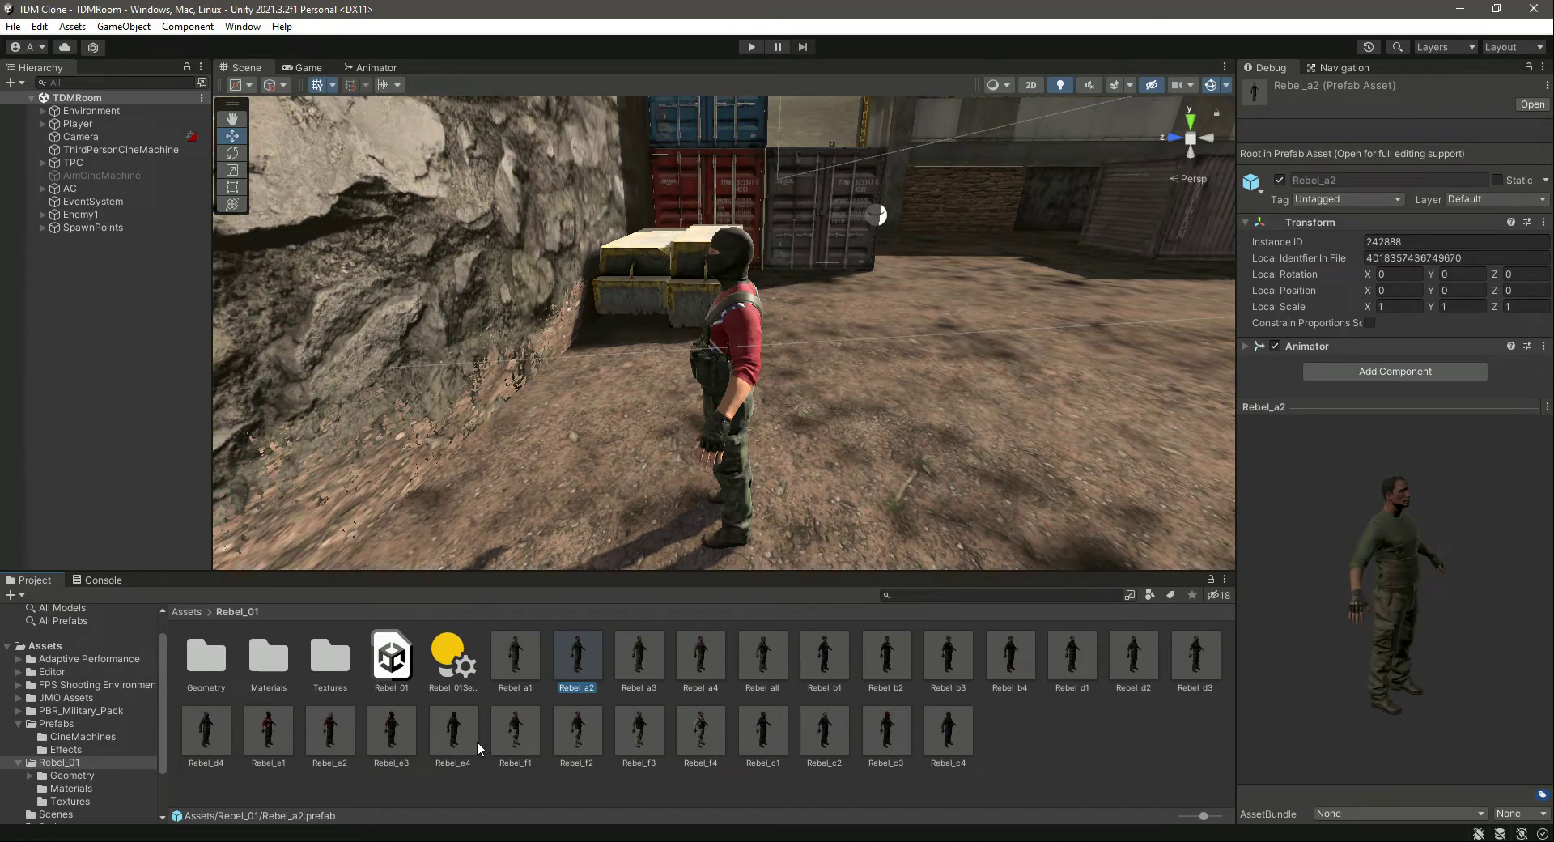
left_click(1048, 747)
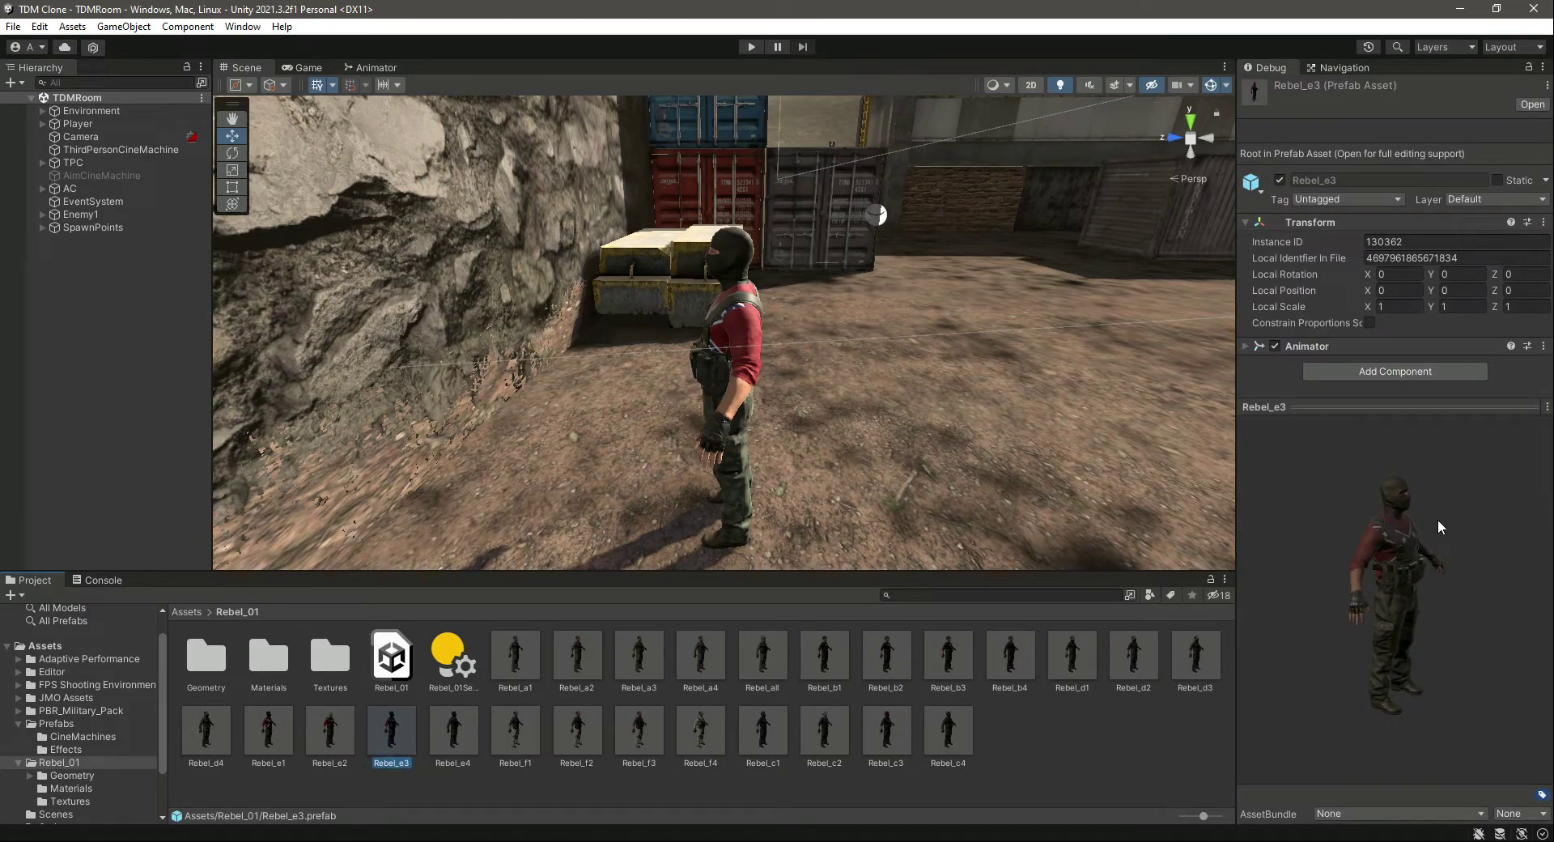
left_click(1038, 766)
left_click(387, 735)
left_click_drag(1348, 575, 1299, 566)
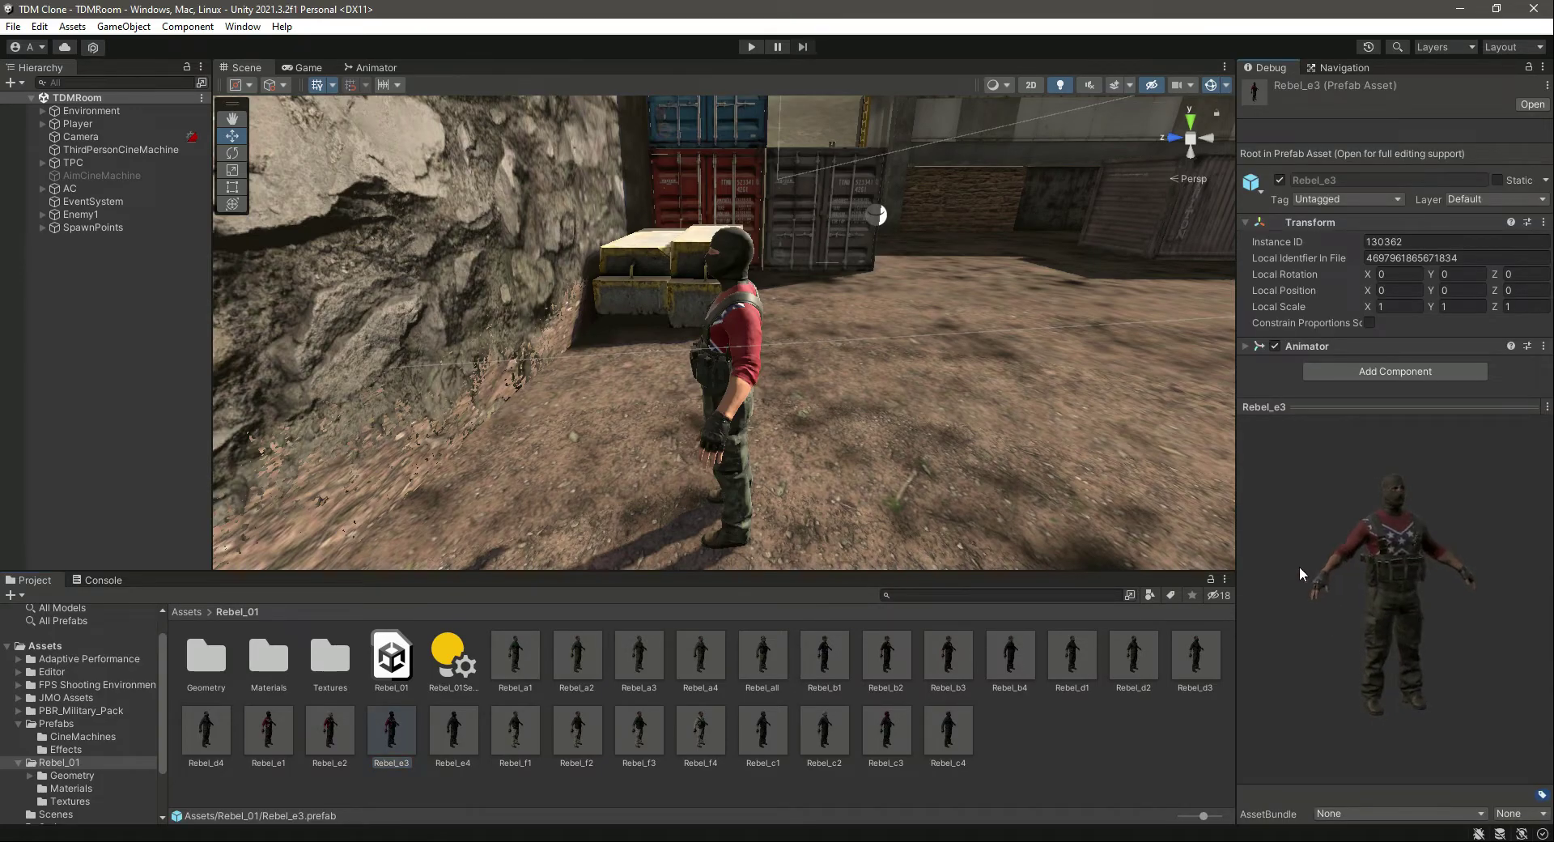
left_click(1039, 759)
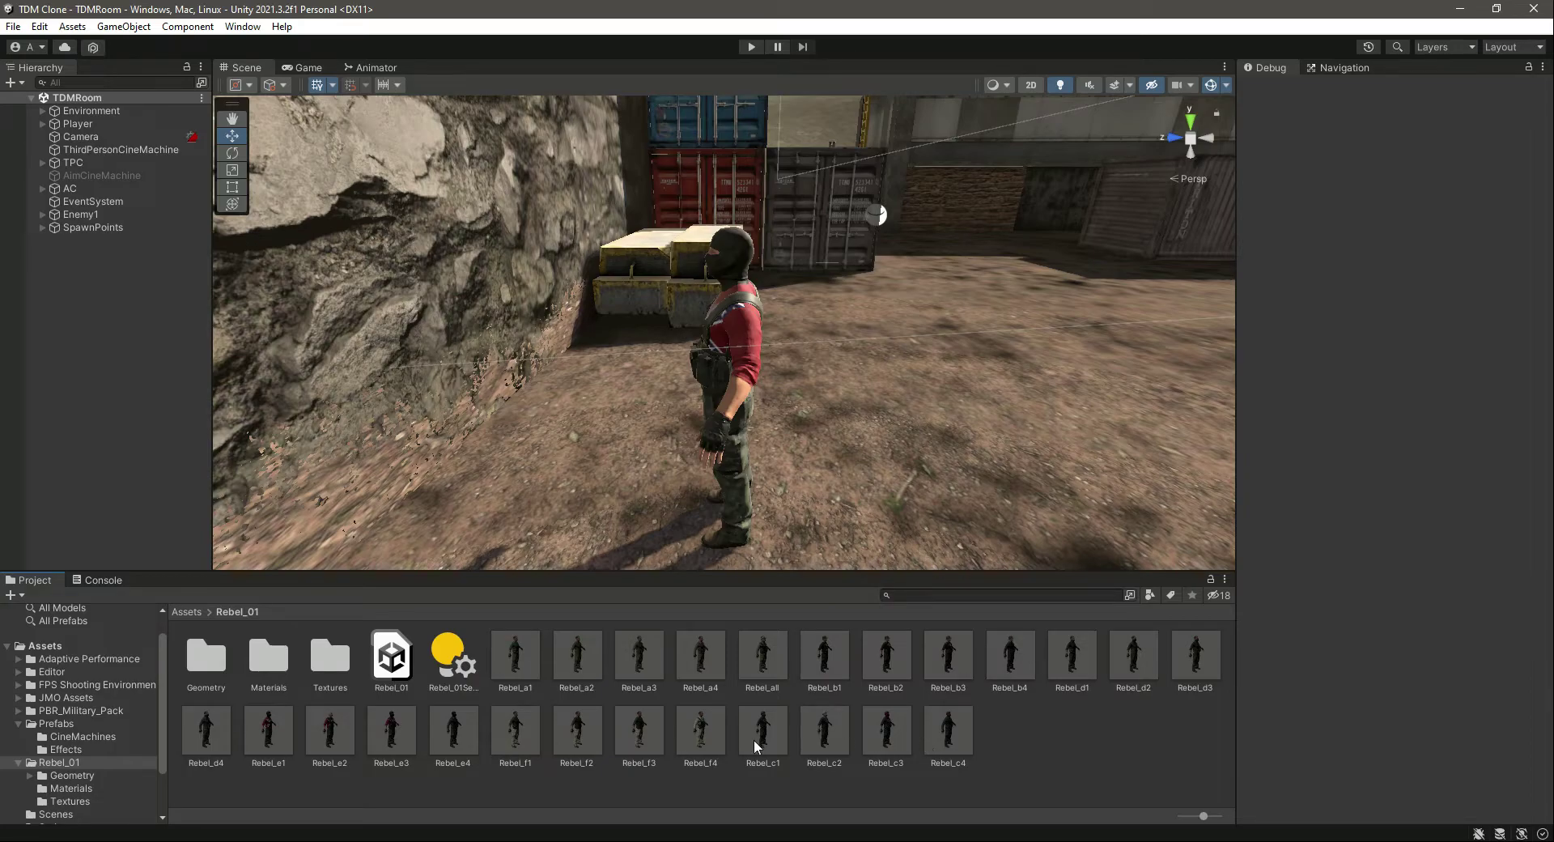
Step: Open Rebel_01's Geometry folder and inspect the Rebel_d2 model's import settings
double_click(205, 672)
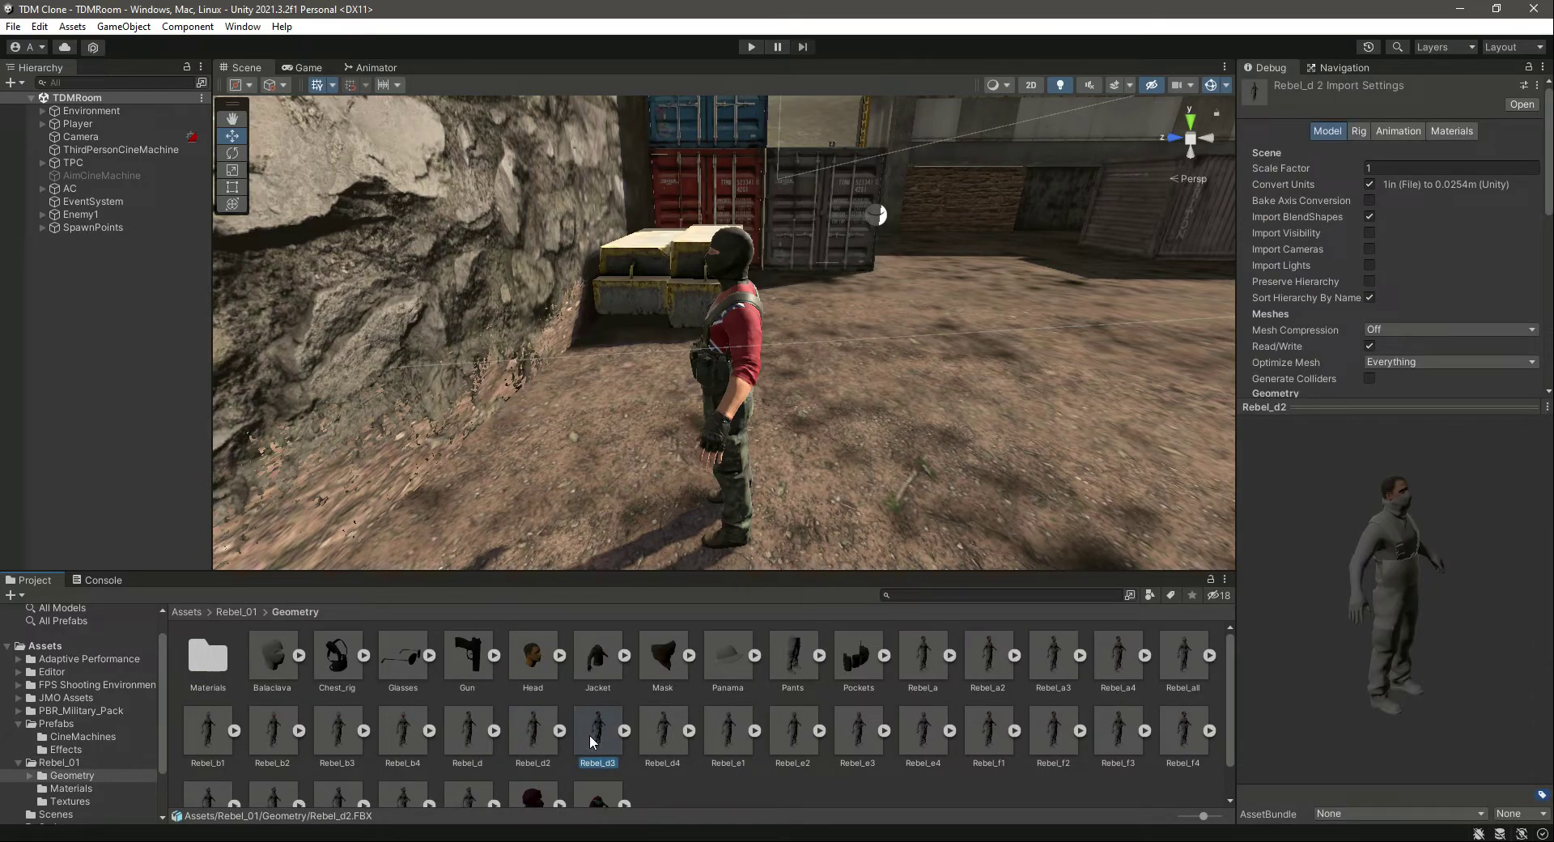
left_click(227, 613)
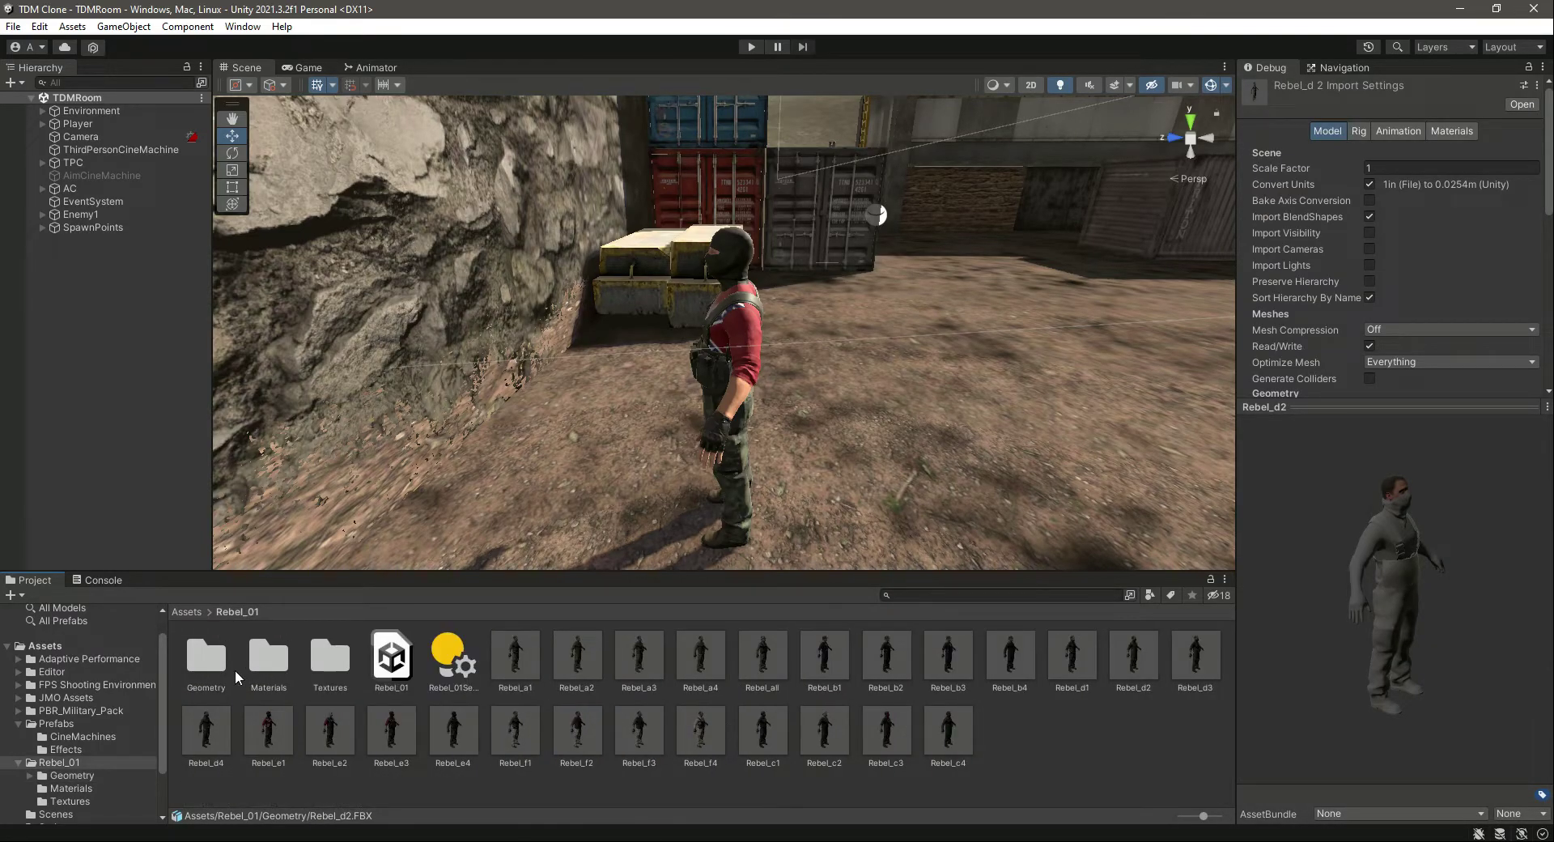
double_click(213, 660)
left_click(578, 753)
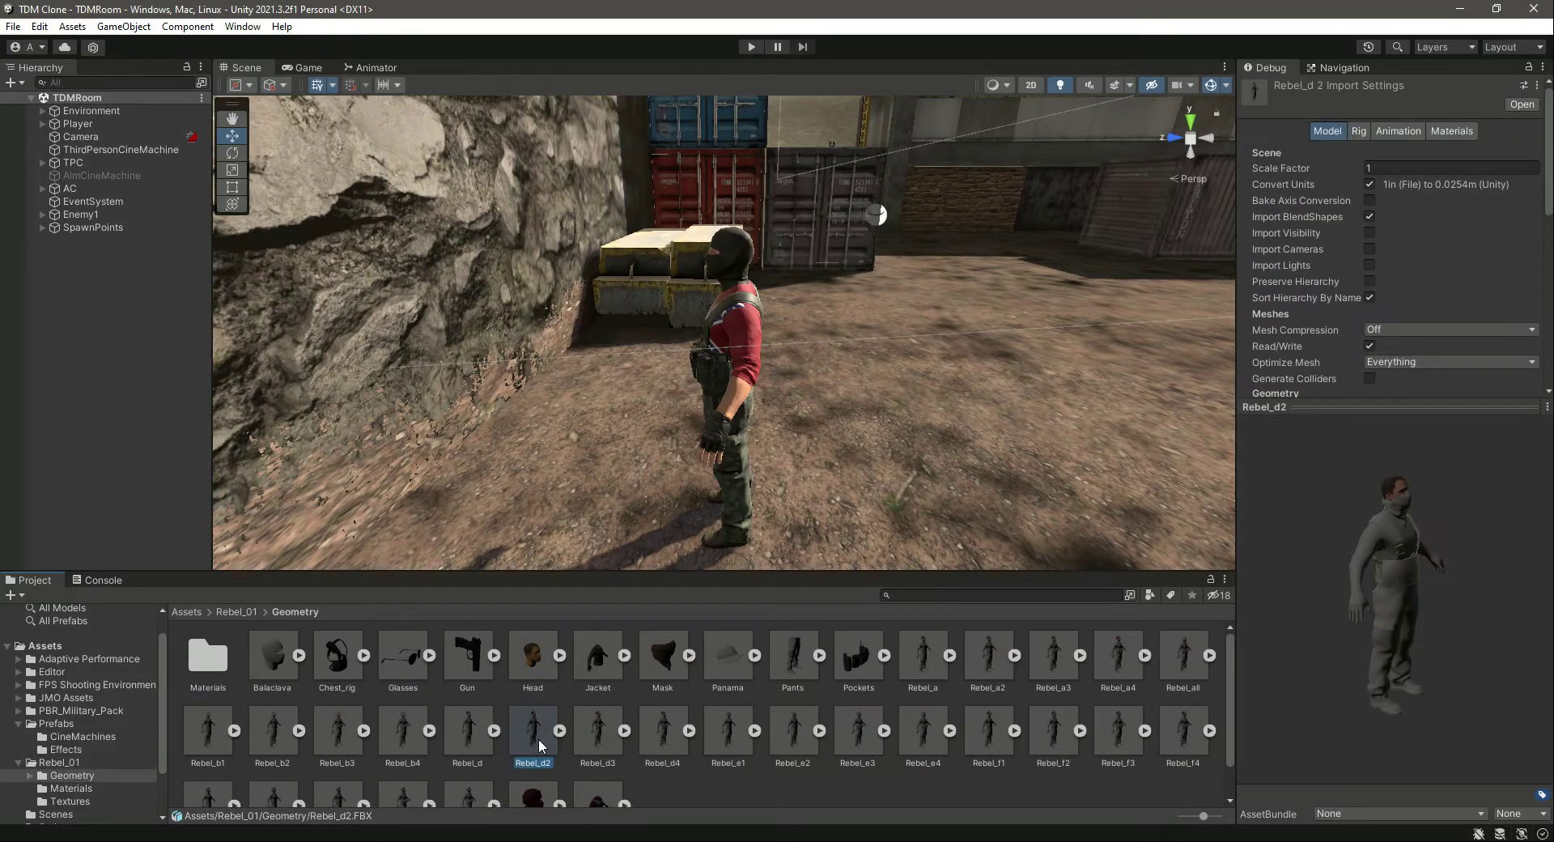
left_click_drag(1376, 406, 1376, 645)
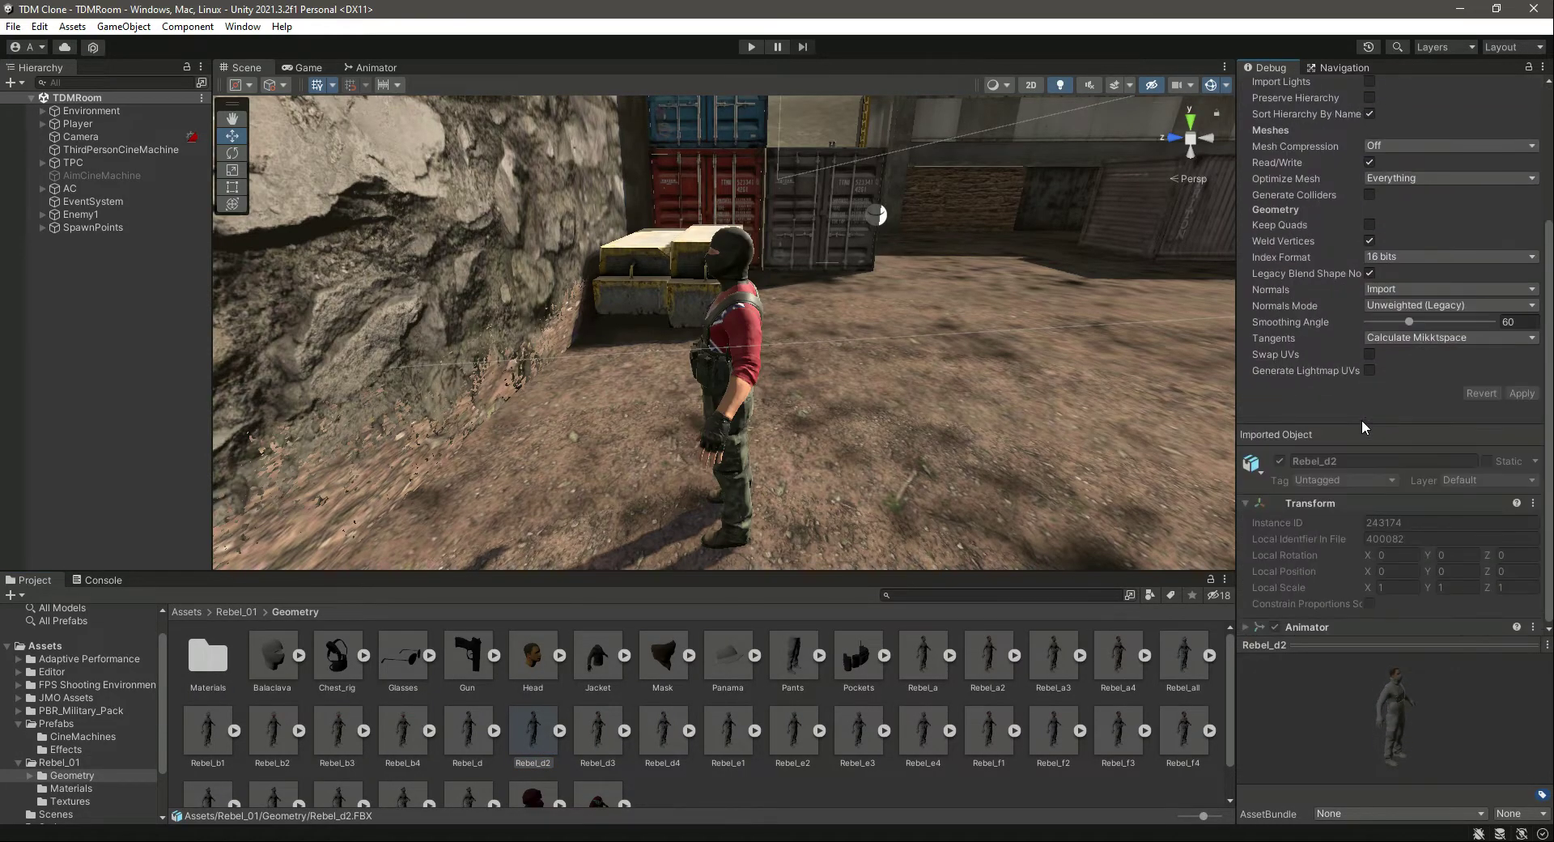
Step: Inspect the Rebel_e1, Rebel_e3 (parts and avatar) and Rebel_e2 models, then return to Mixamo
left_click(730, 740)
left_click(853, 735)
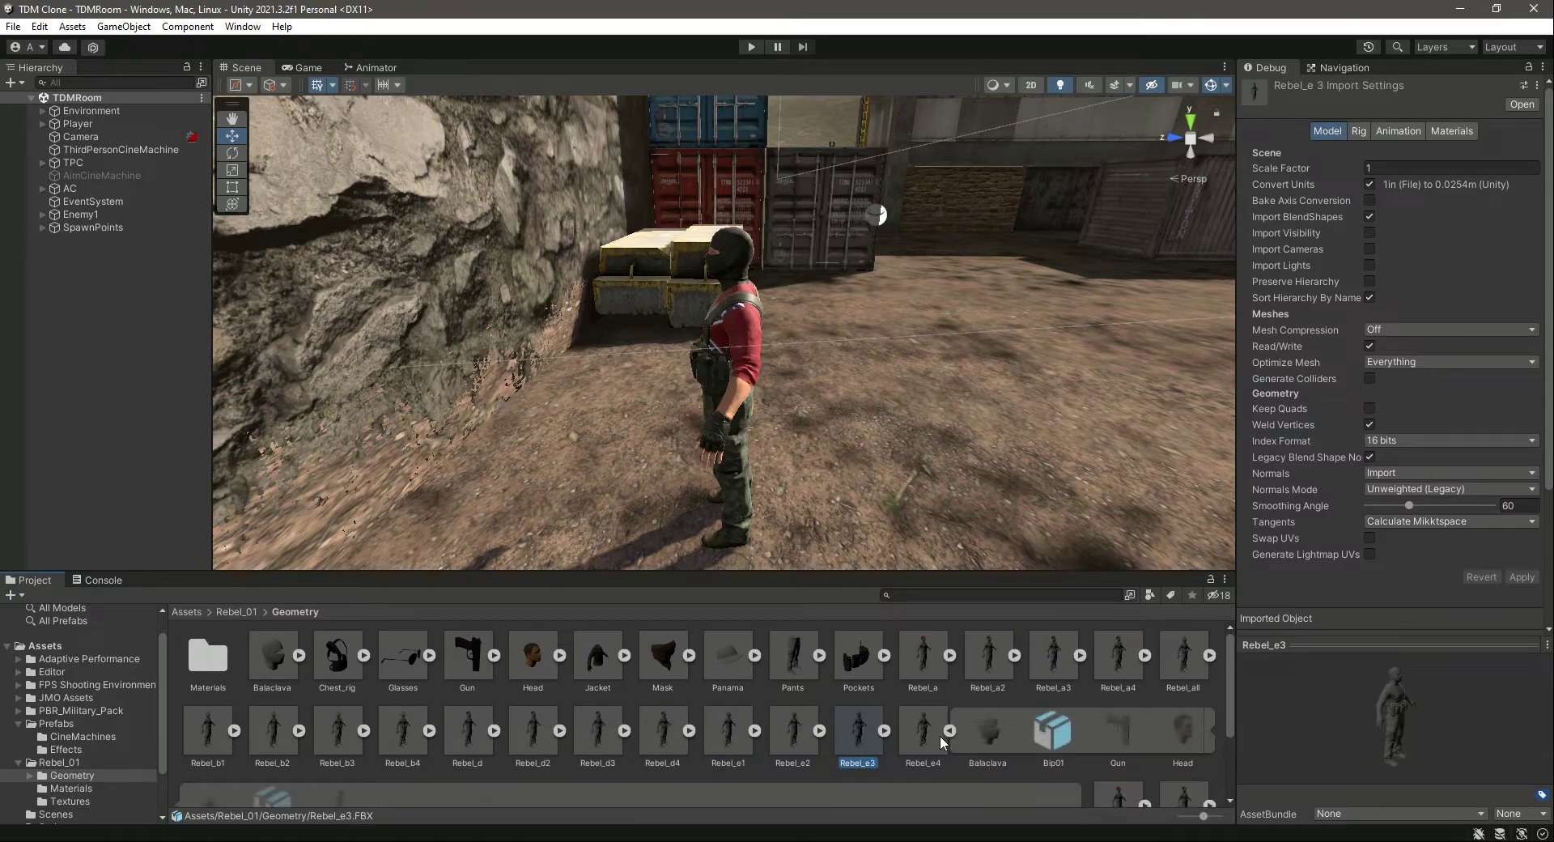
left_click(884, 730)
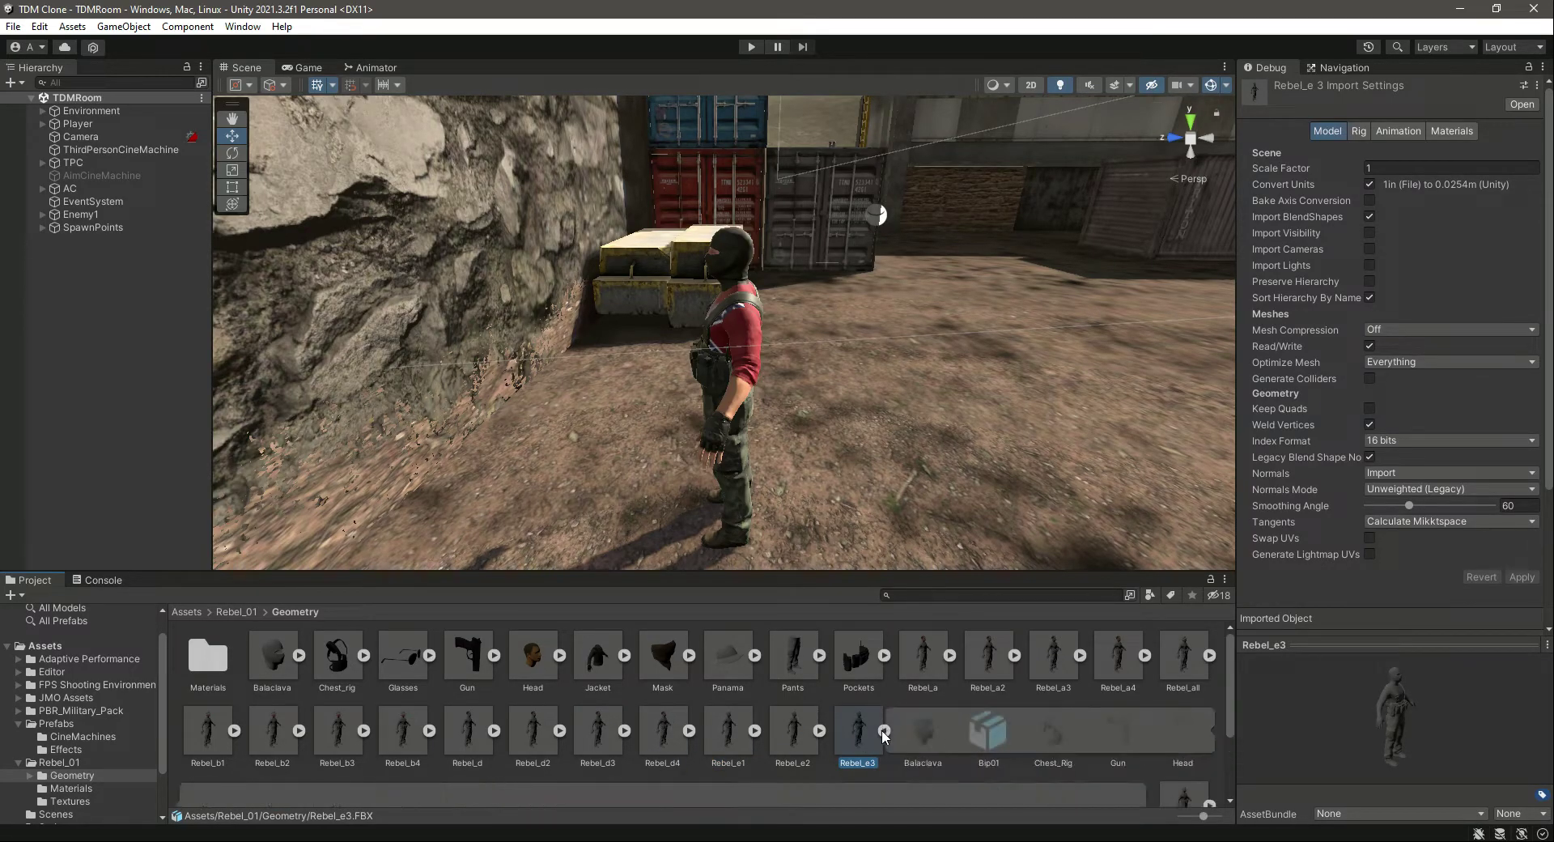
scroll(882, 728, "down", 2)
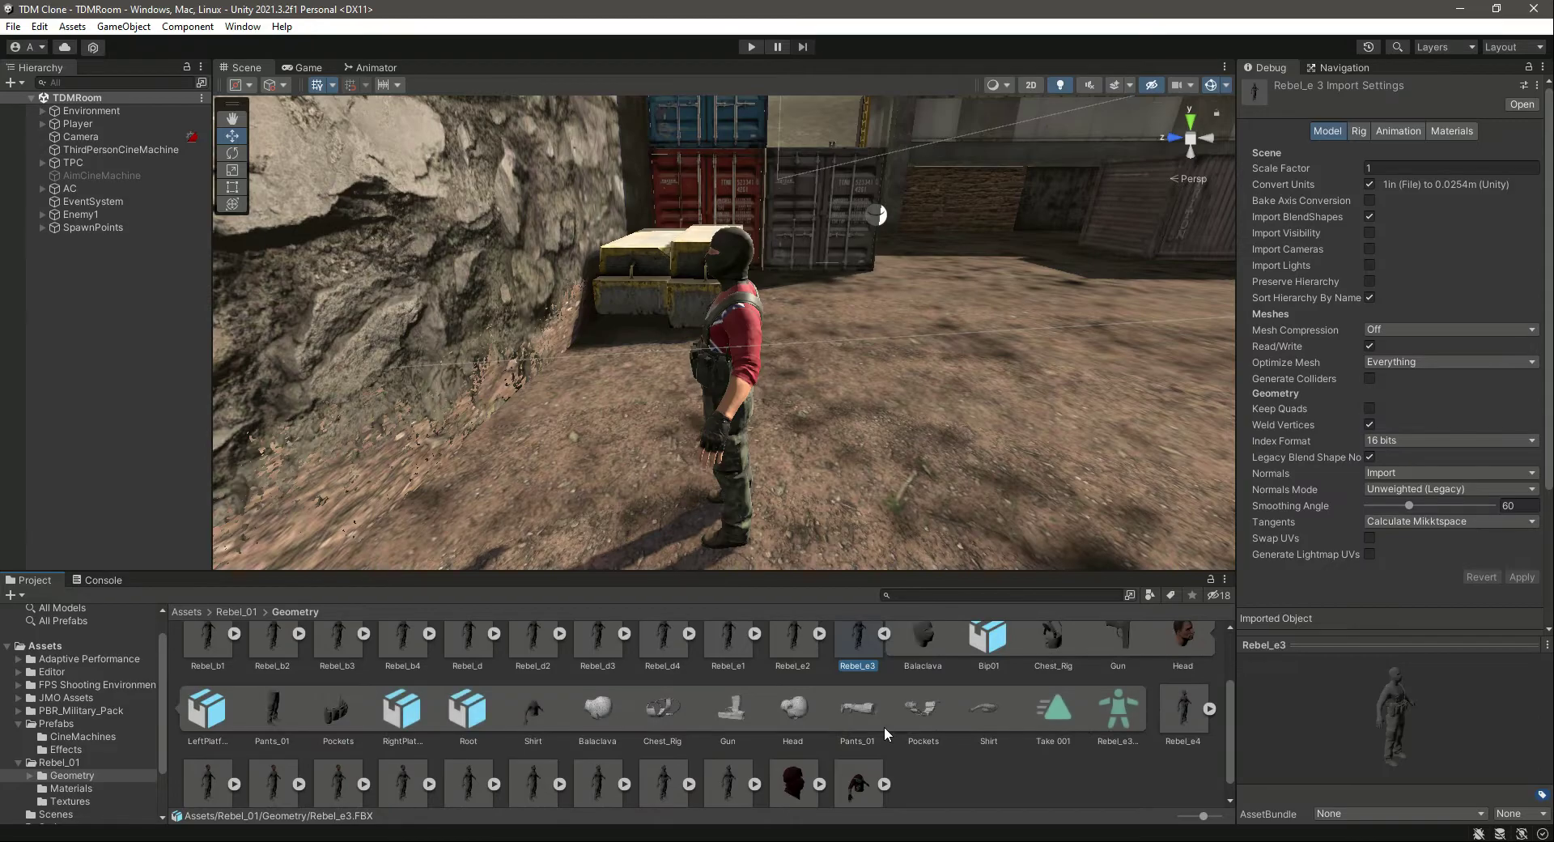
left_click(1117, 710)
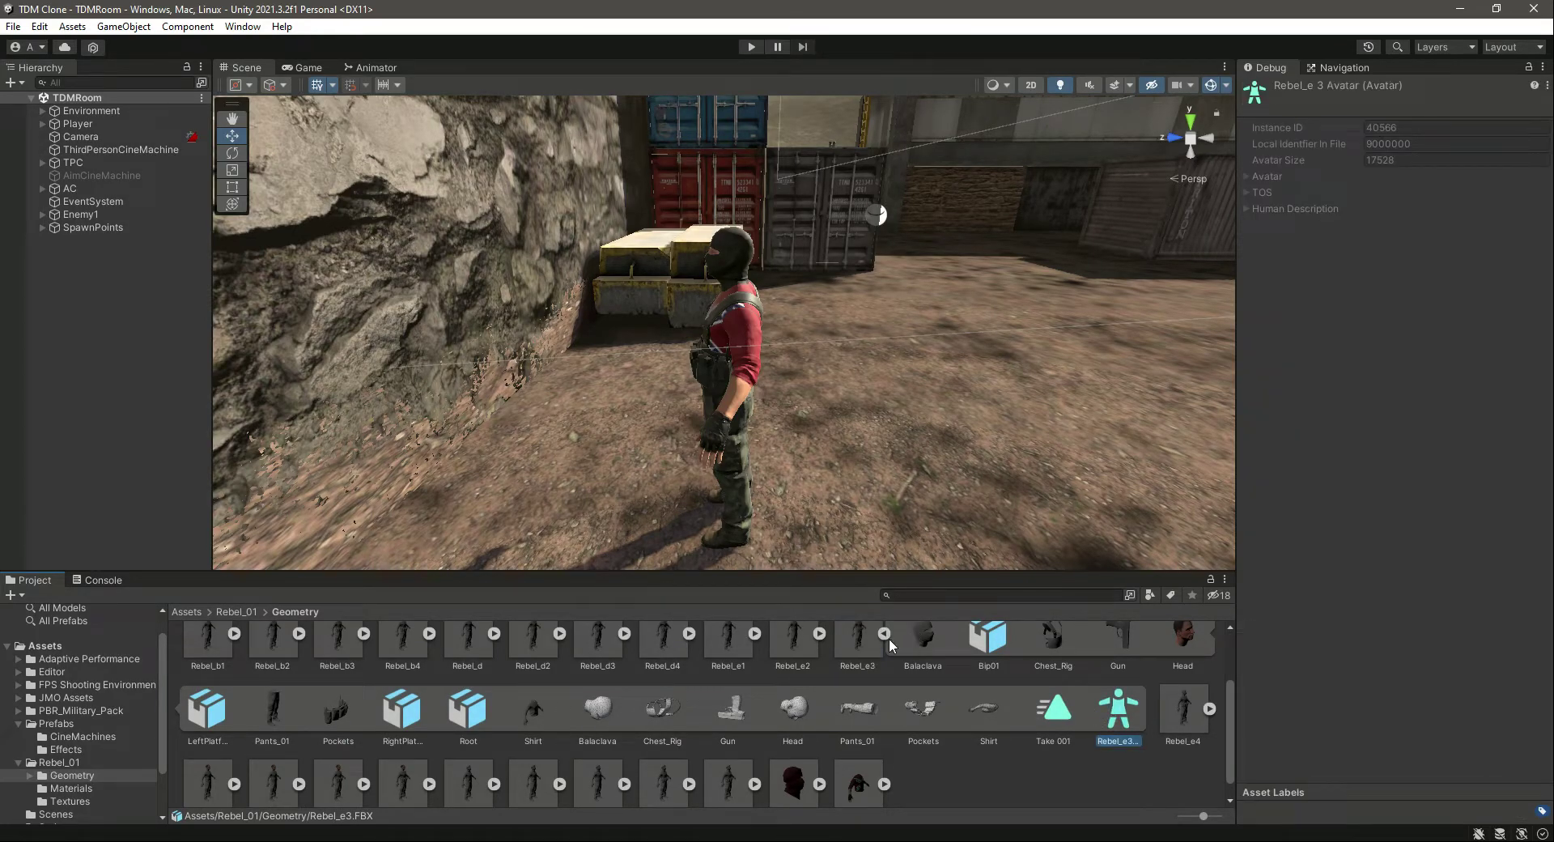
left_click(884, 633)
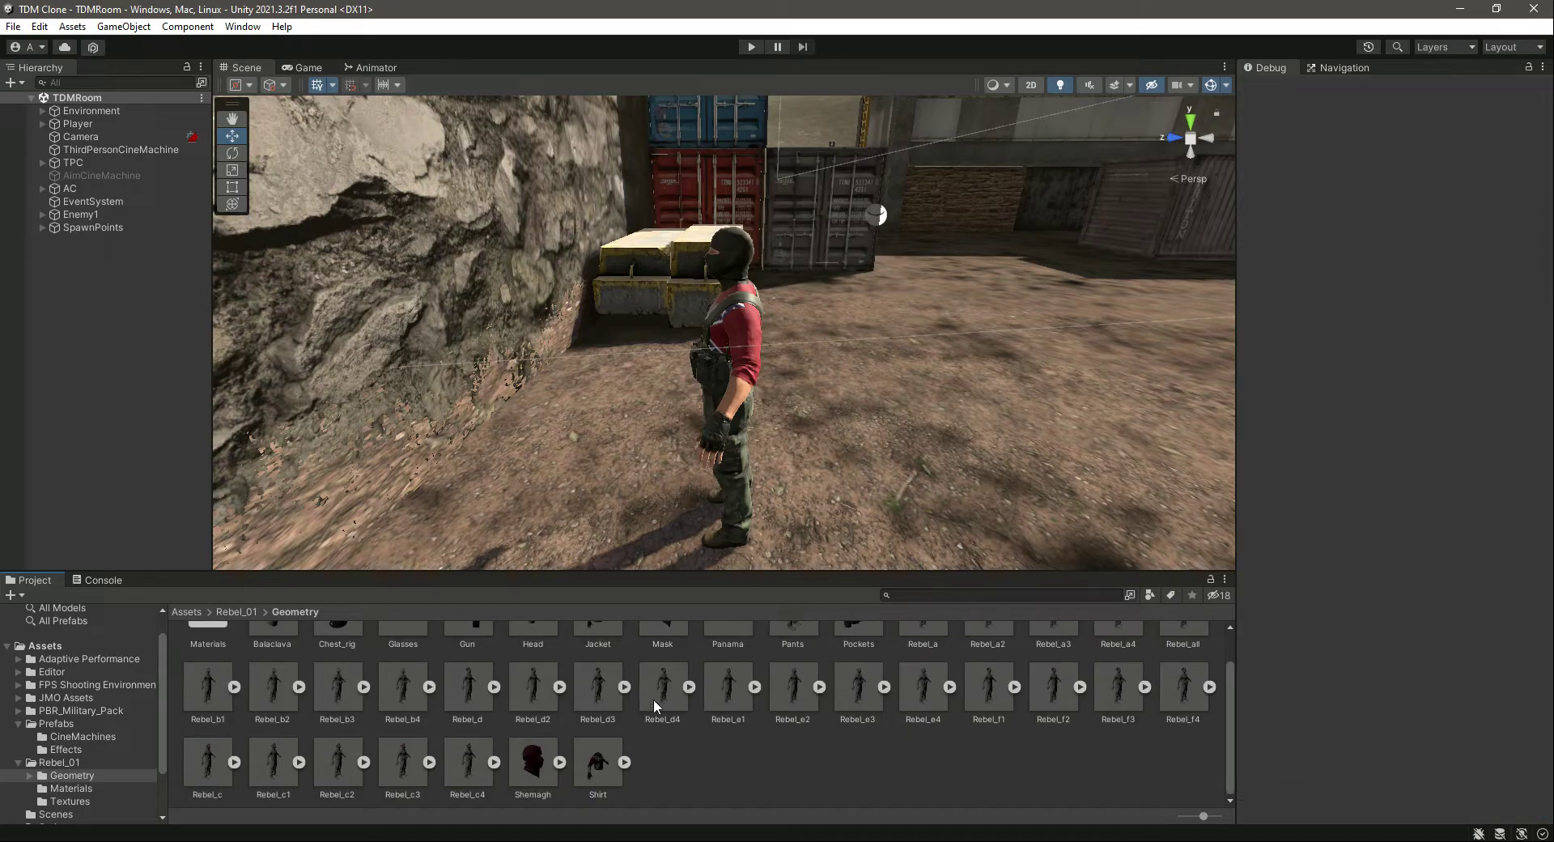
left_click(793, 701)
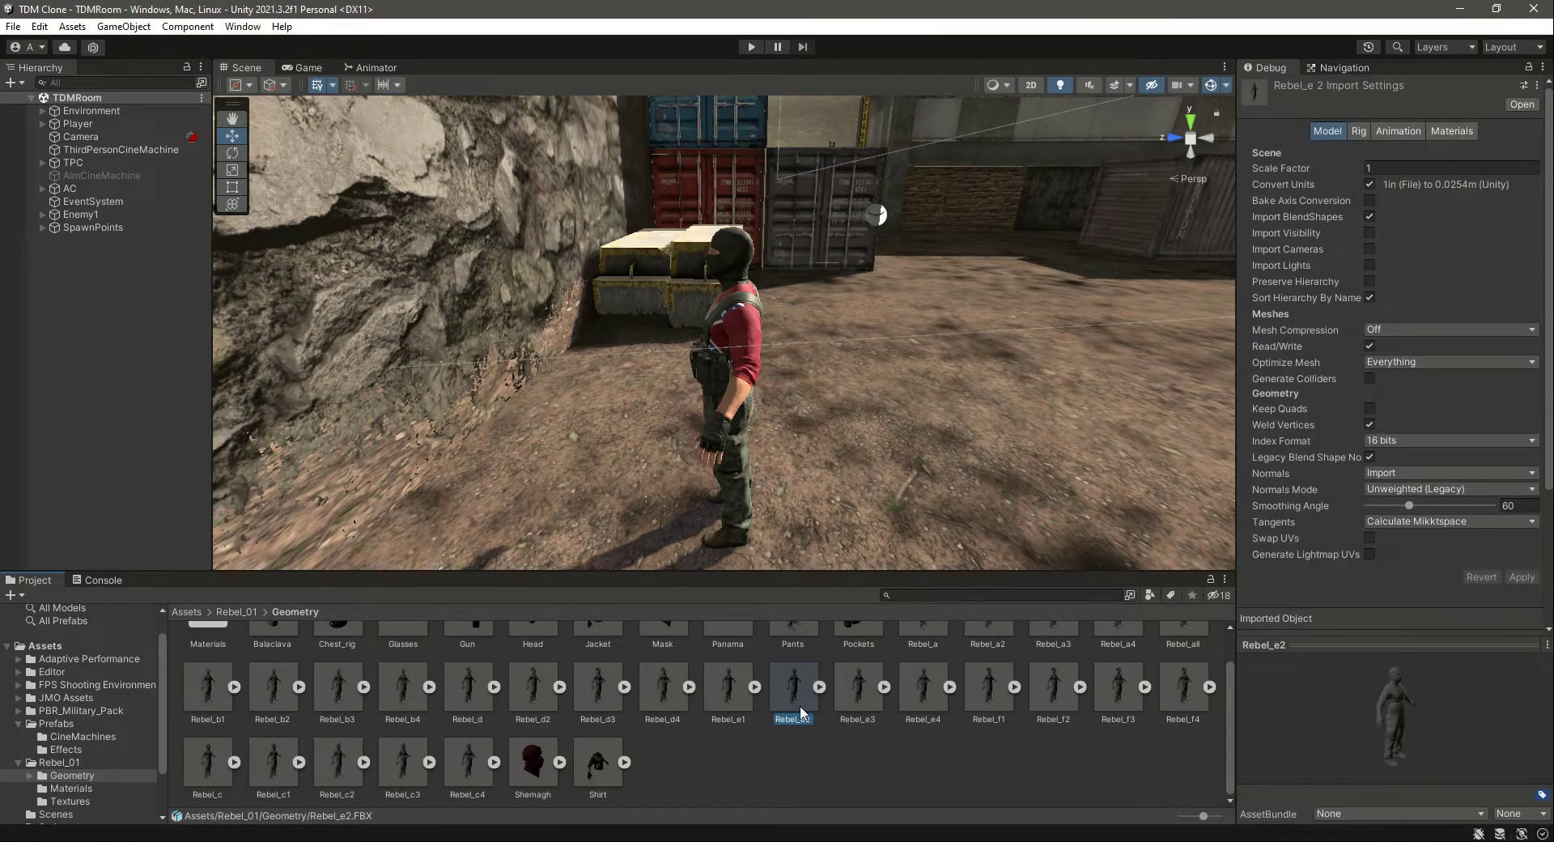
key("alt+Tab")
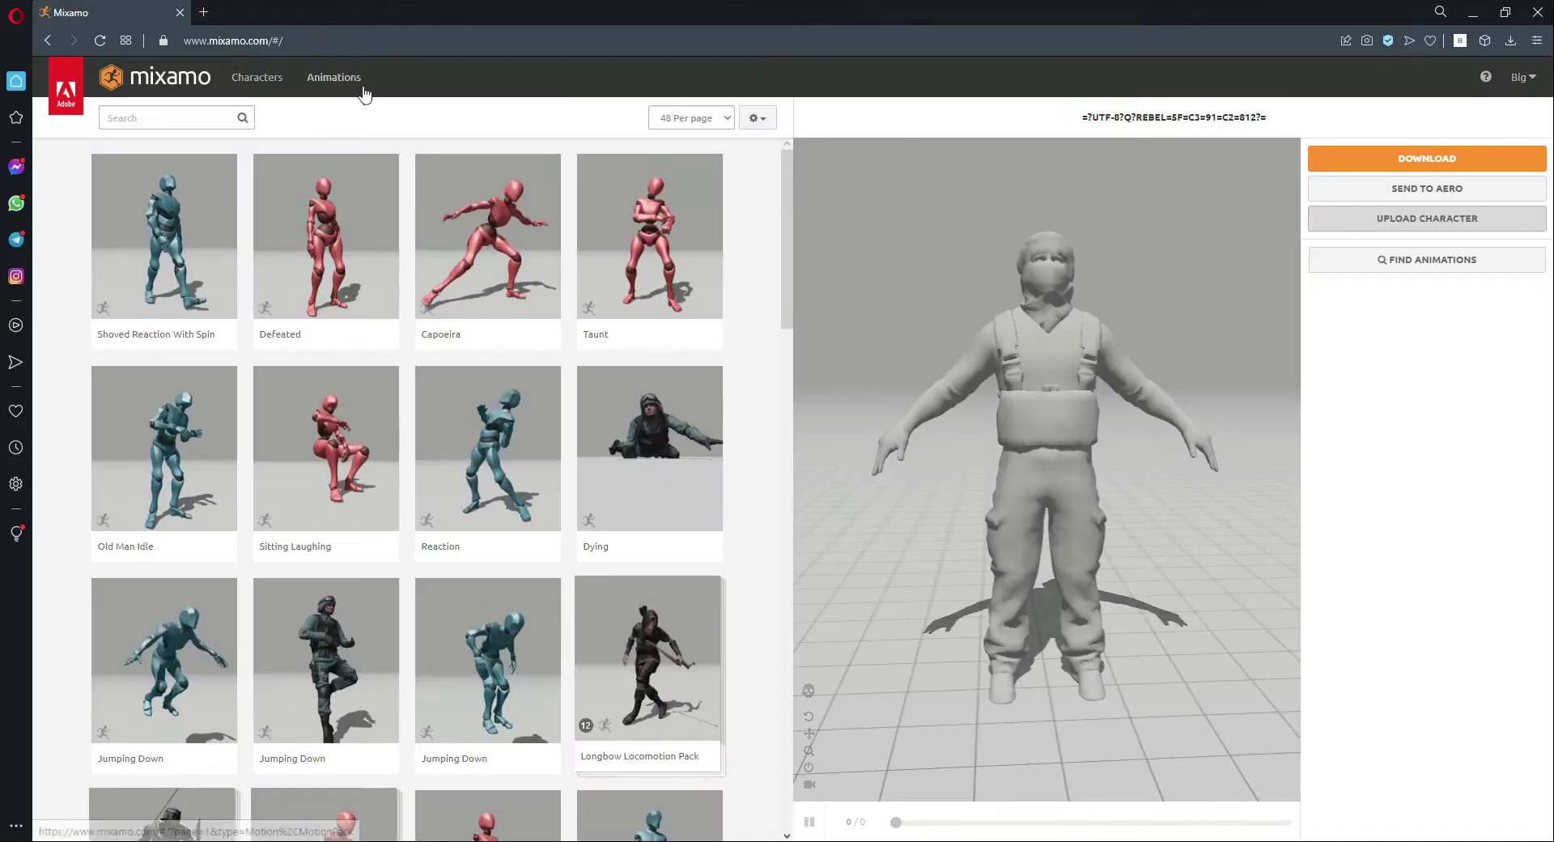
double_click(218, 42)
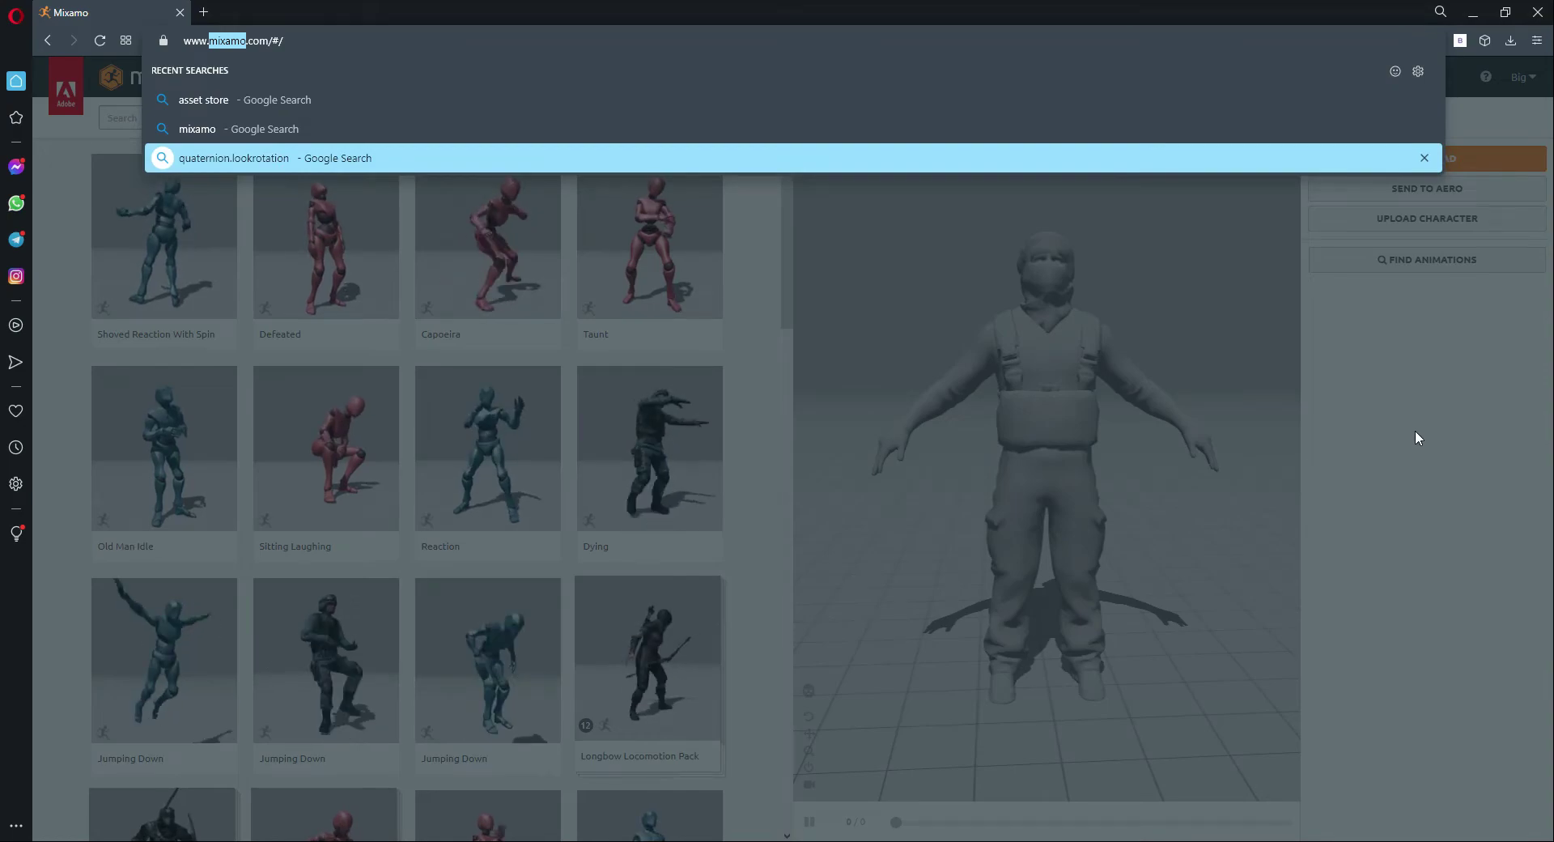
key("Escape")
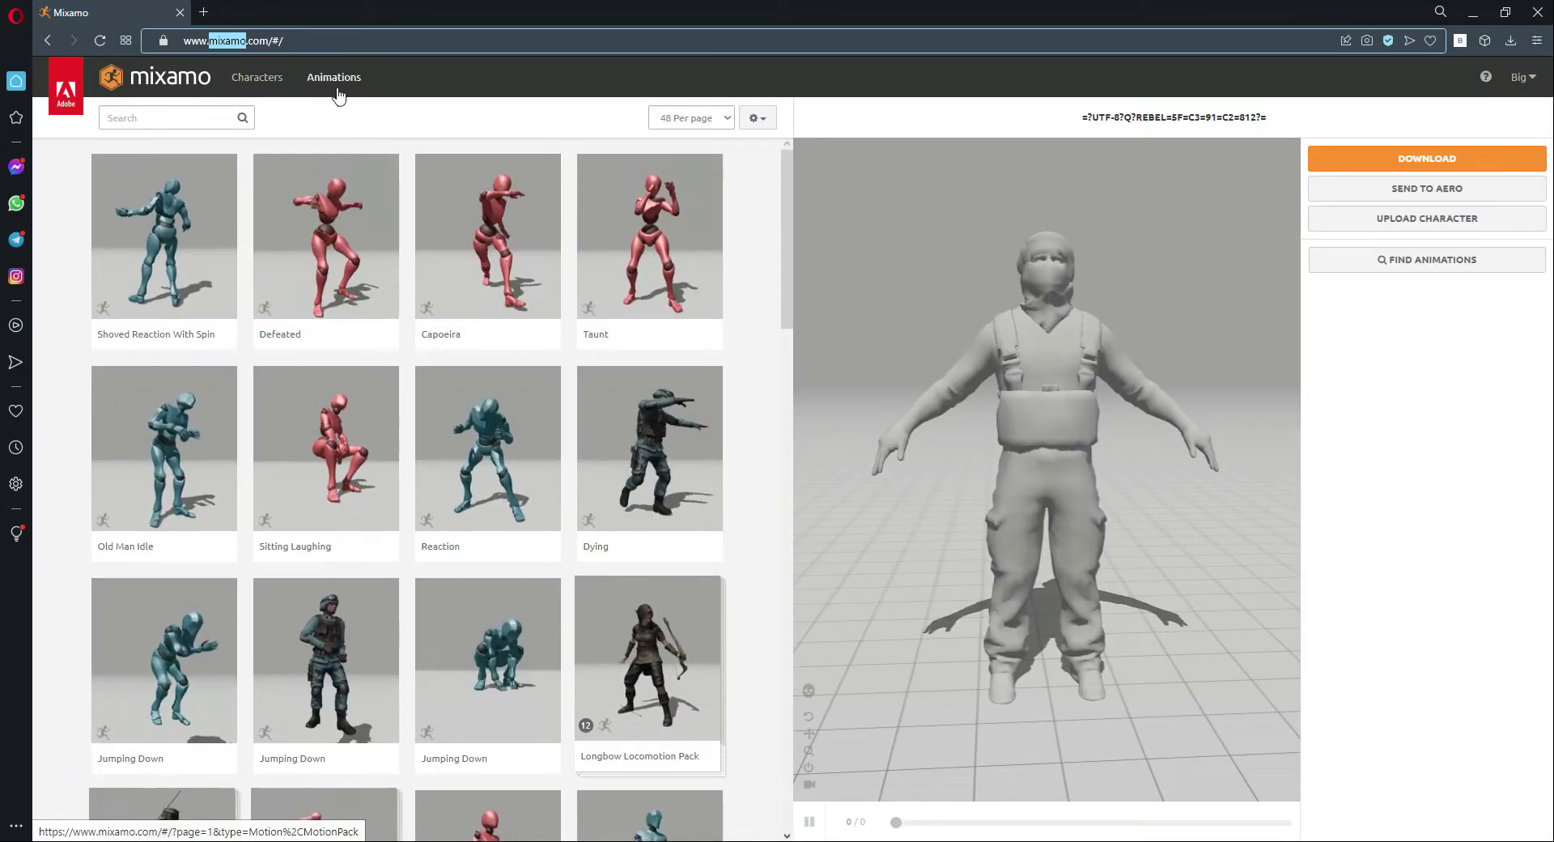
left_click(1408, 400)
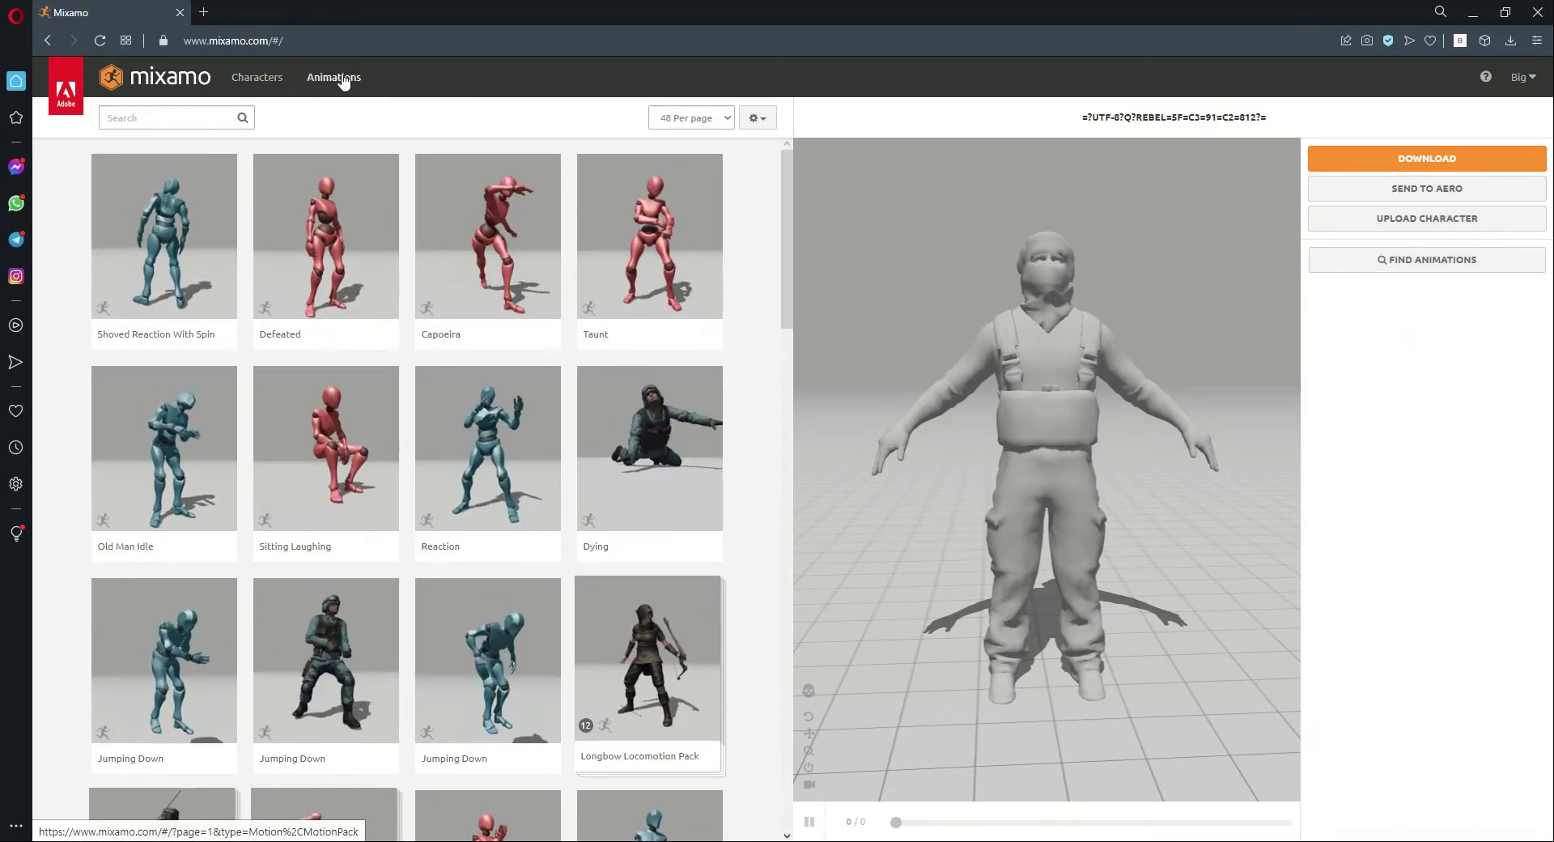
Step: Upload Rebel_e4.FBX from the Geometry folder to Mixamo as a new character and review it
left_click(1433, 221)
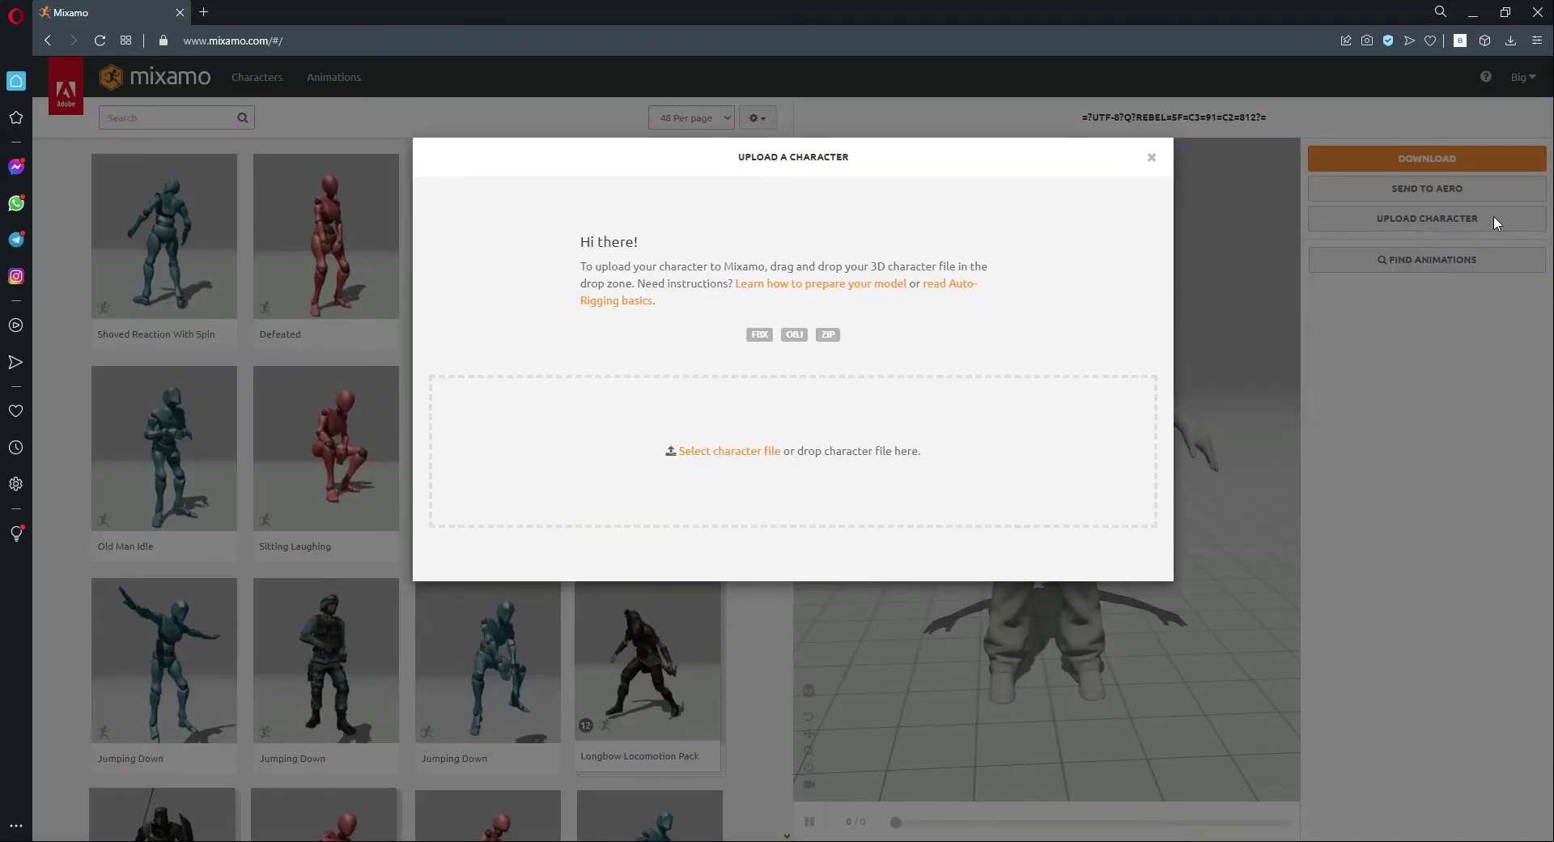
key("alt+Tab")
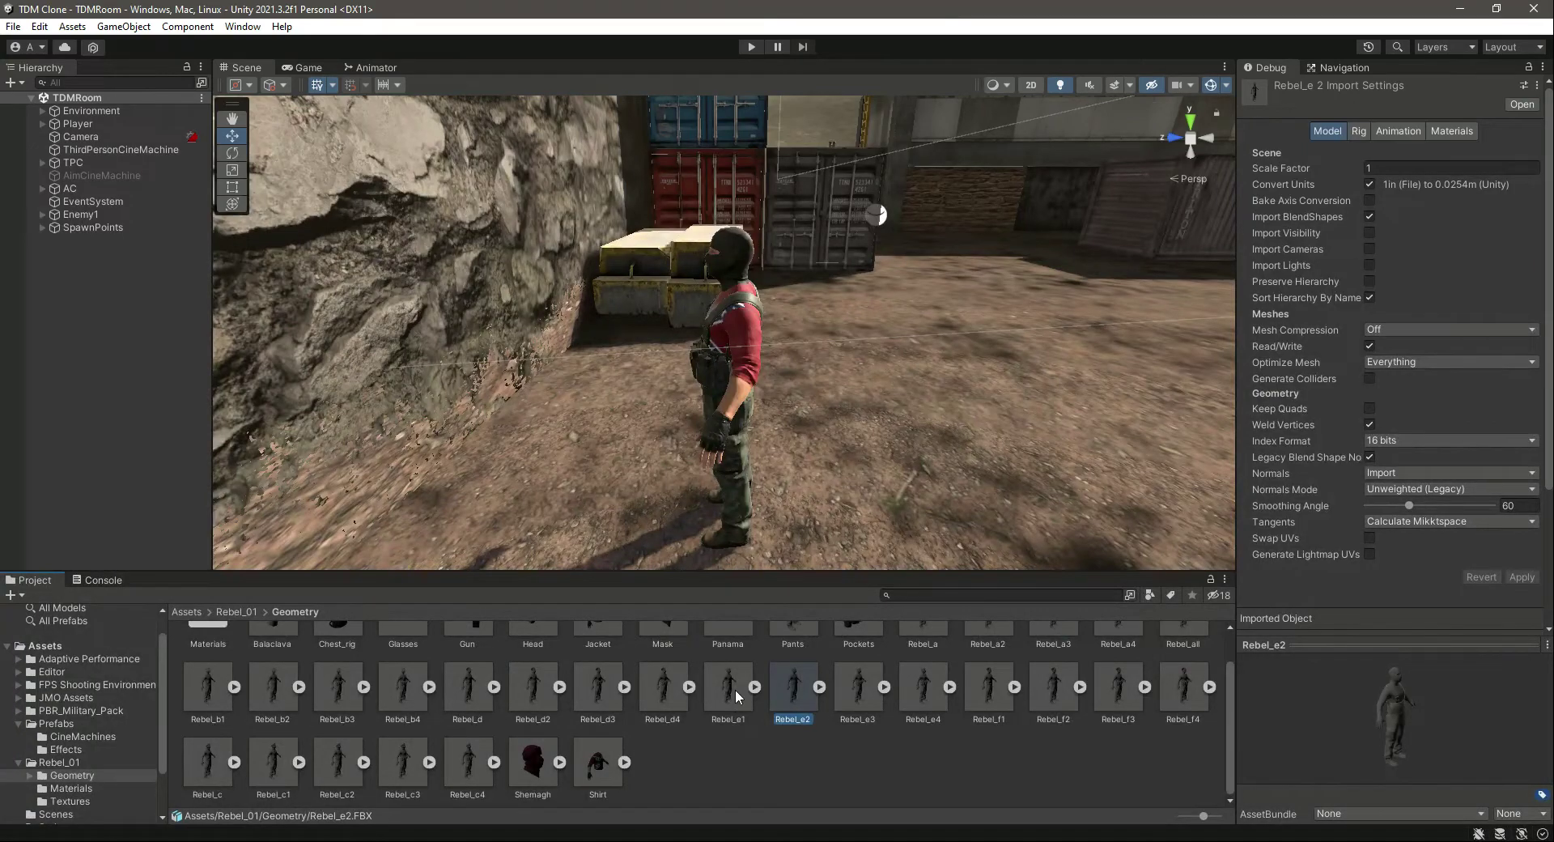
left_click(728, 692)
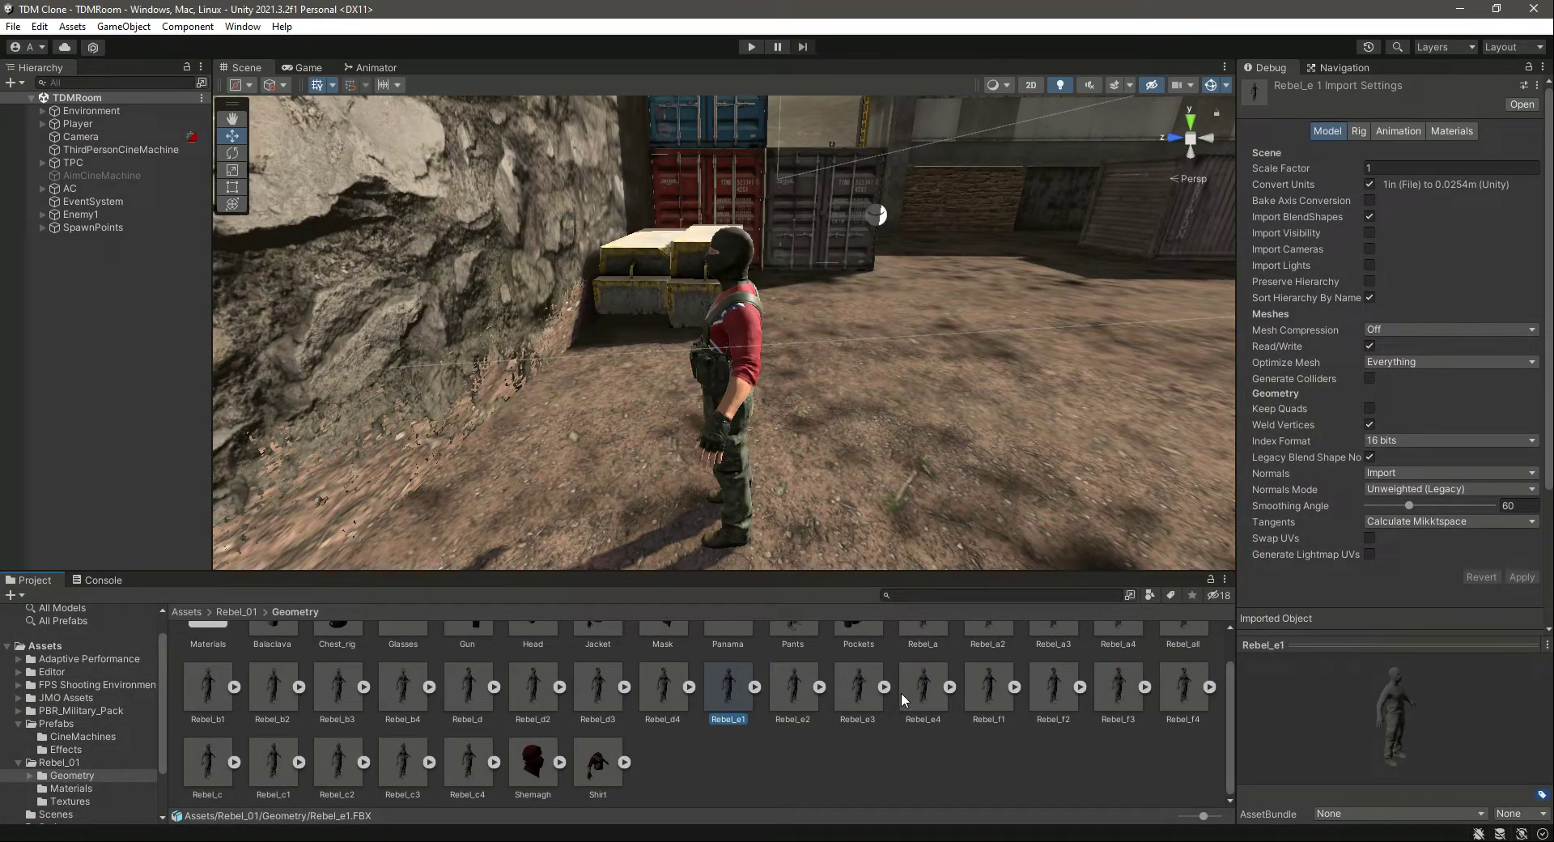
left_click(921, 694)
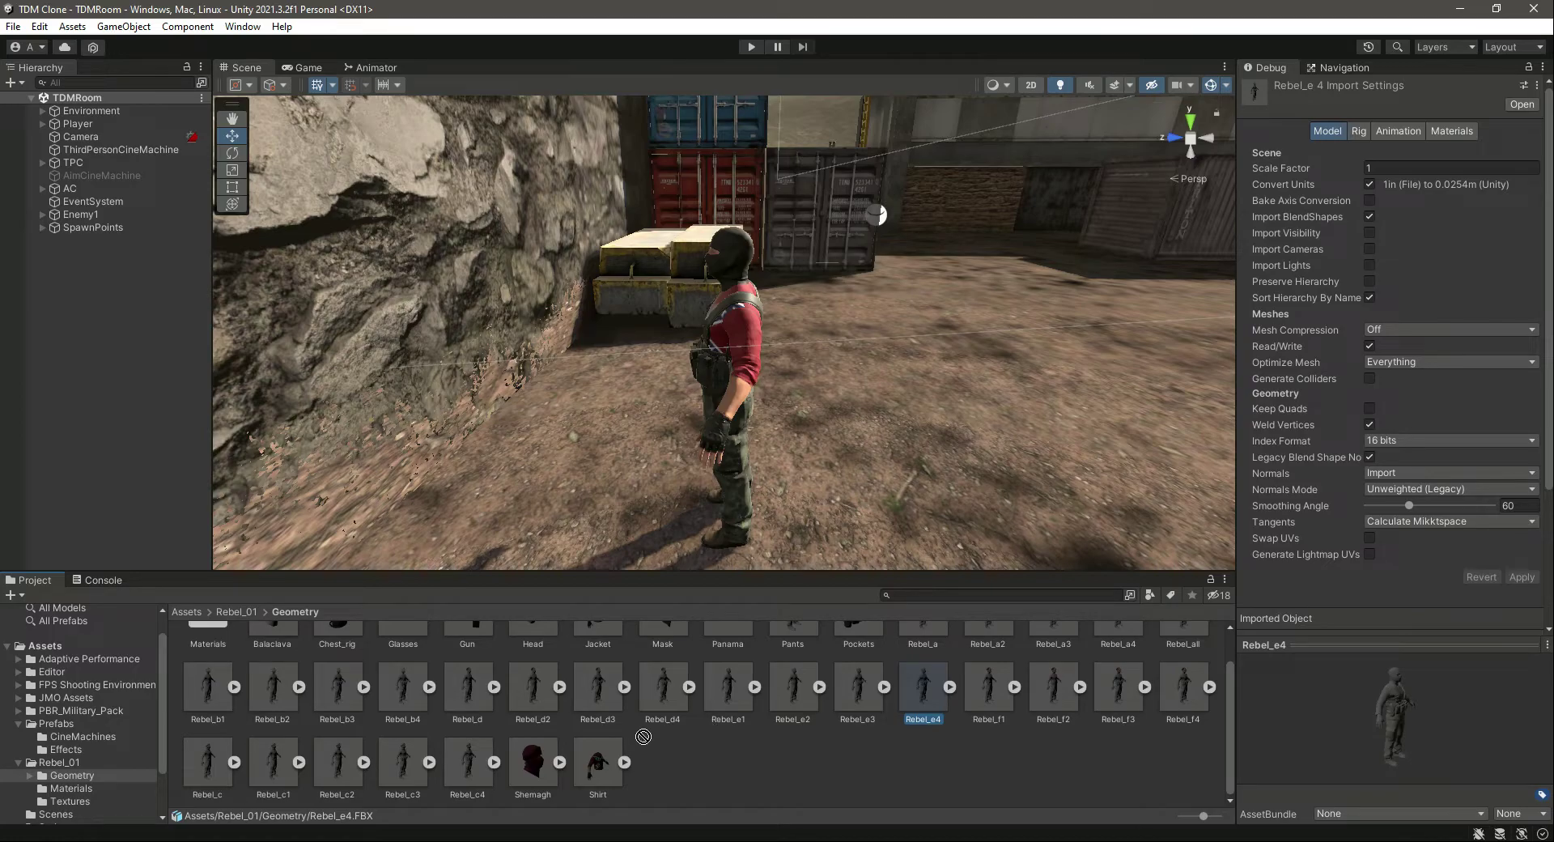
left_click_drag(611, 735, 739, 445)
key("alt+Tab")
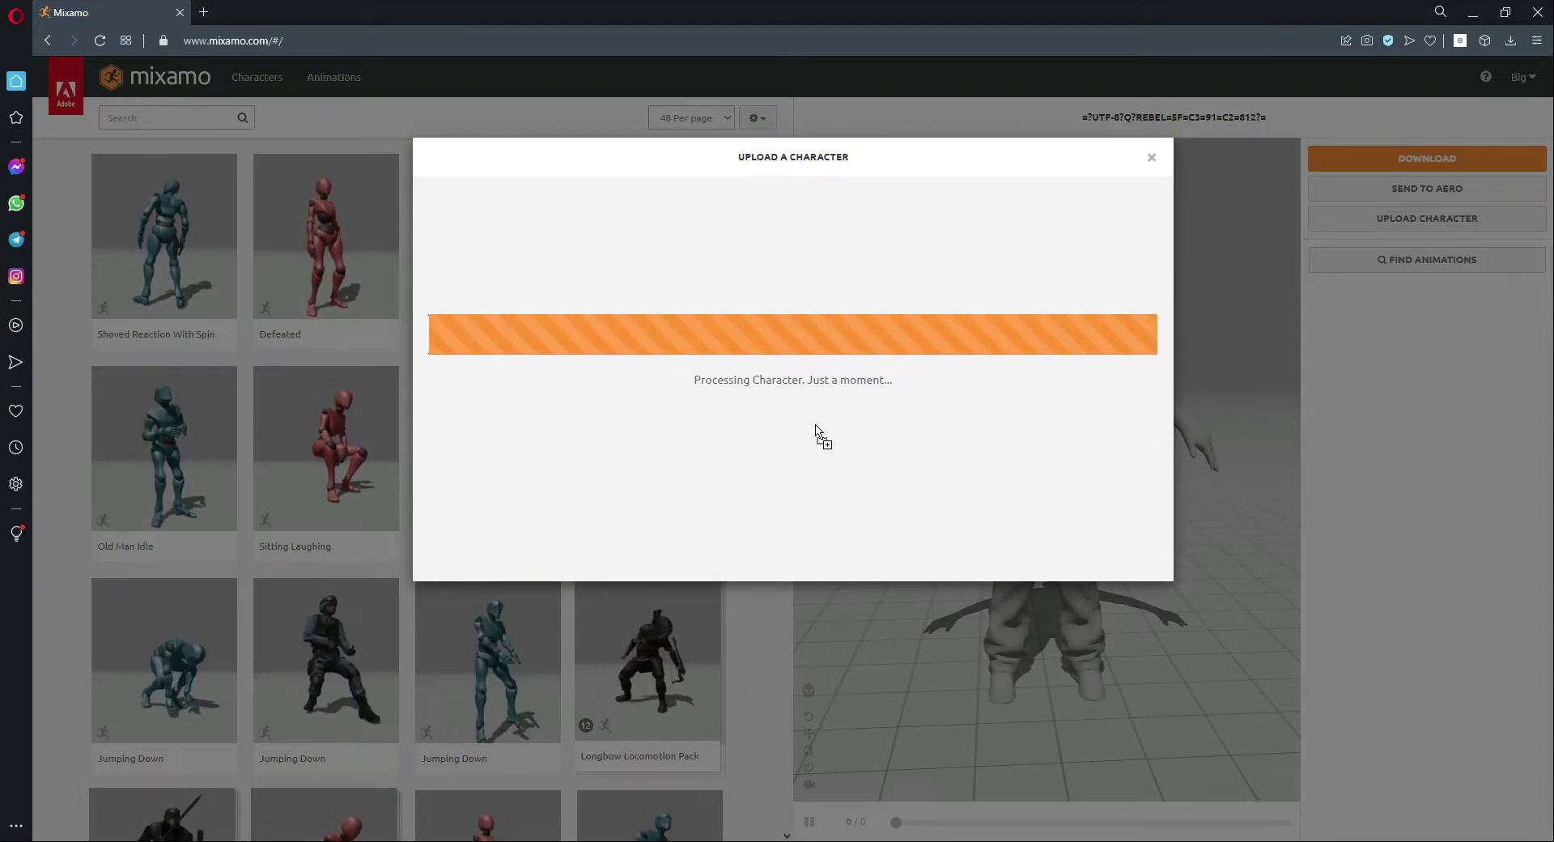
left_click_drag(842, 324, 669, 370)
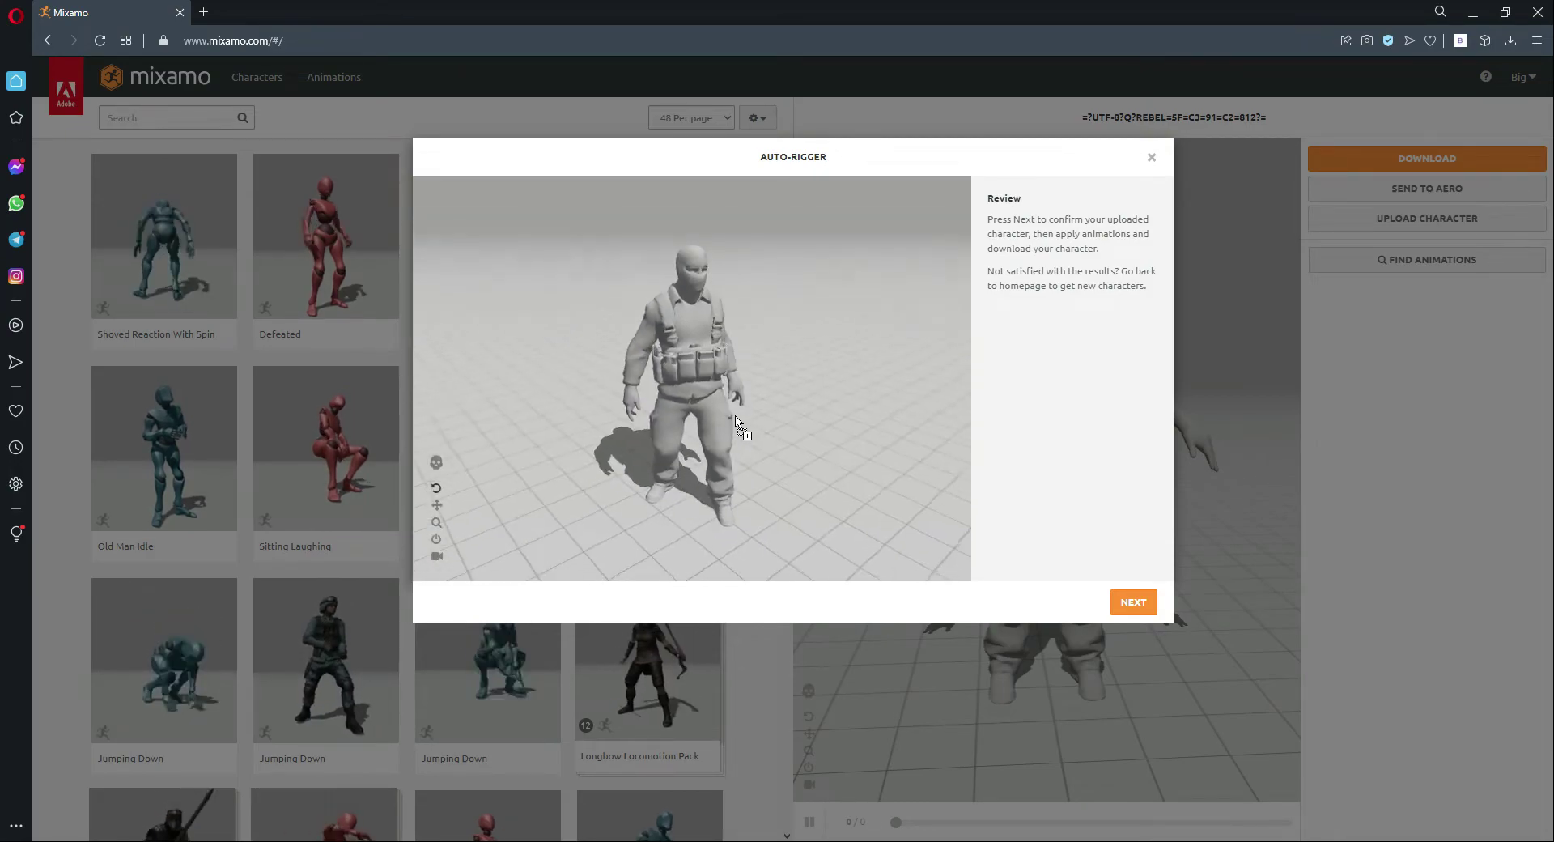
Step: Confirm the auto-rigged REBEL_E4 as the active character, then preview the Dying animation on it
left_click(1119, 609)
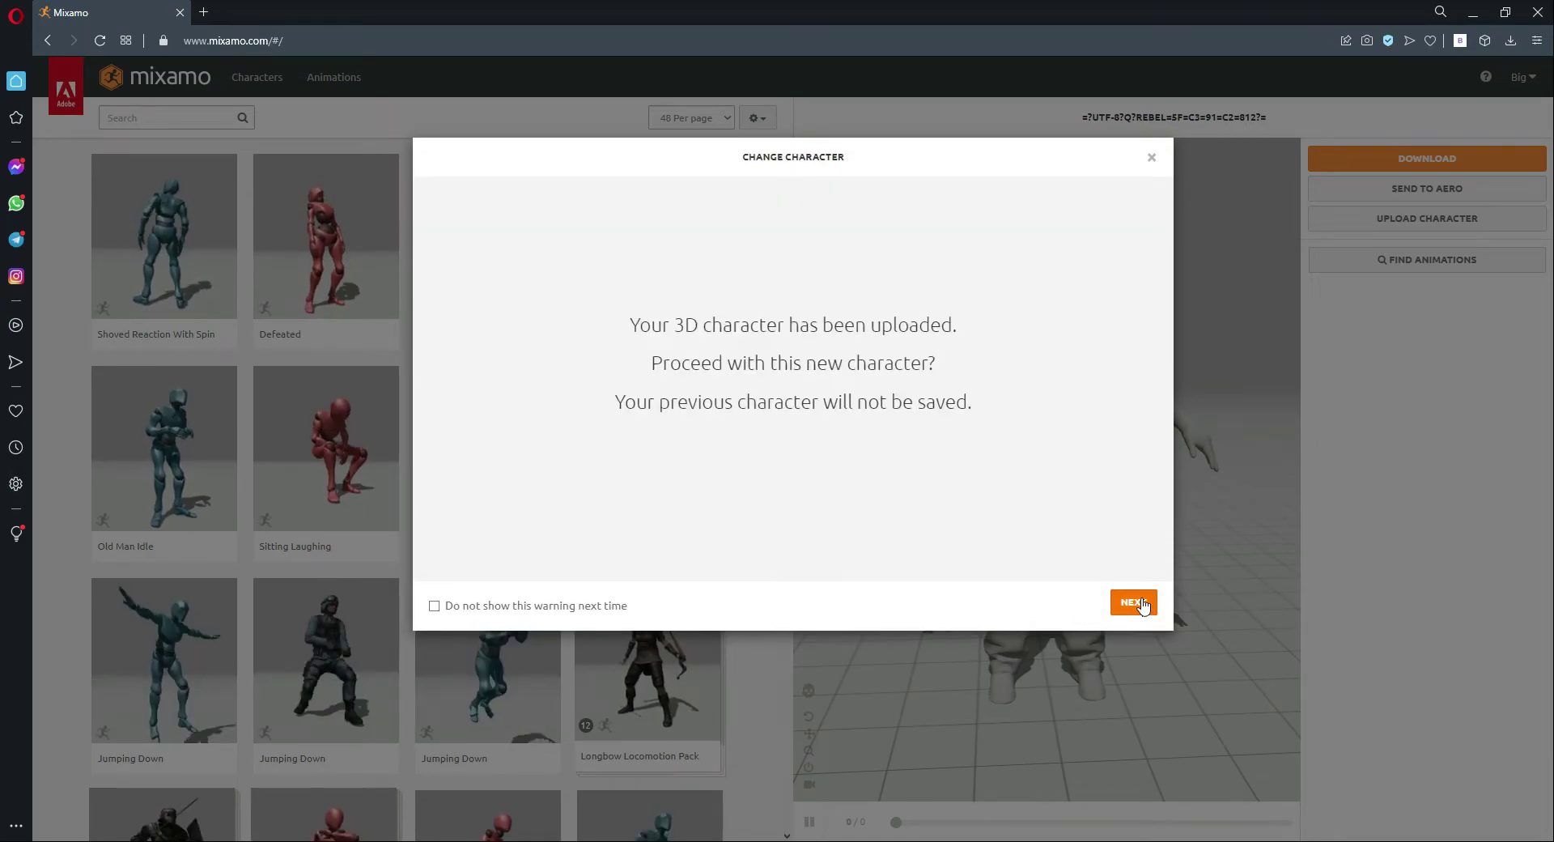
left_click(1137, 603)
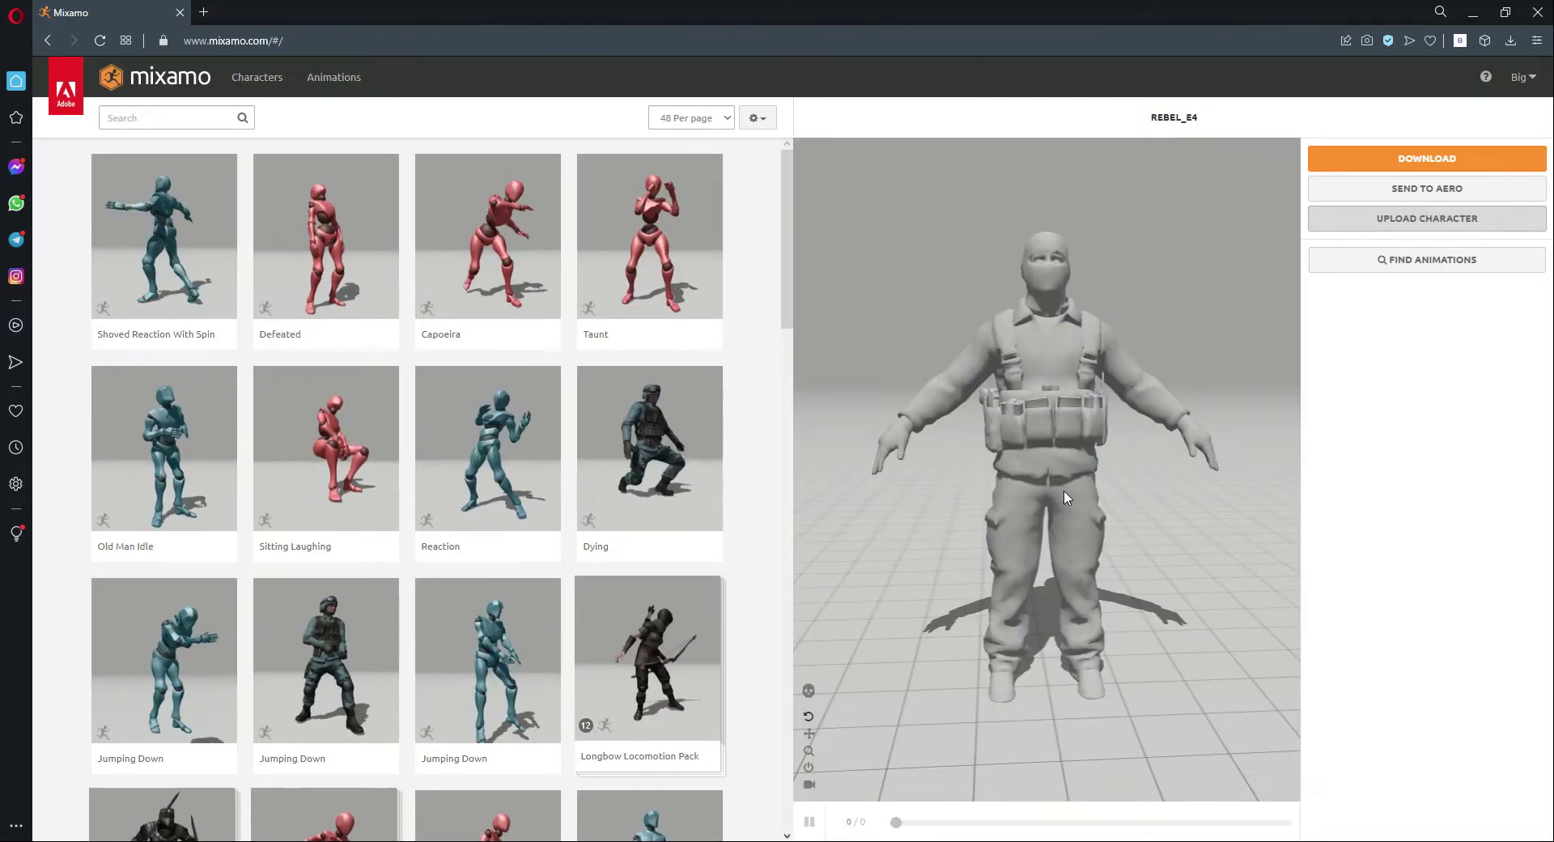
left_click_drag(1137, 468, 996, 445)
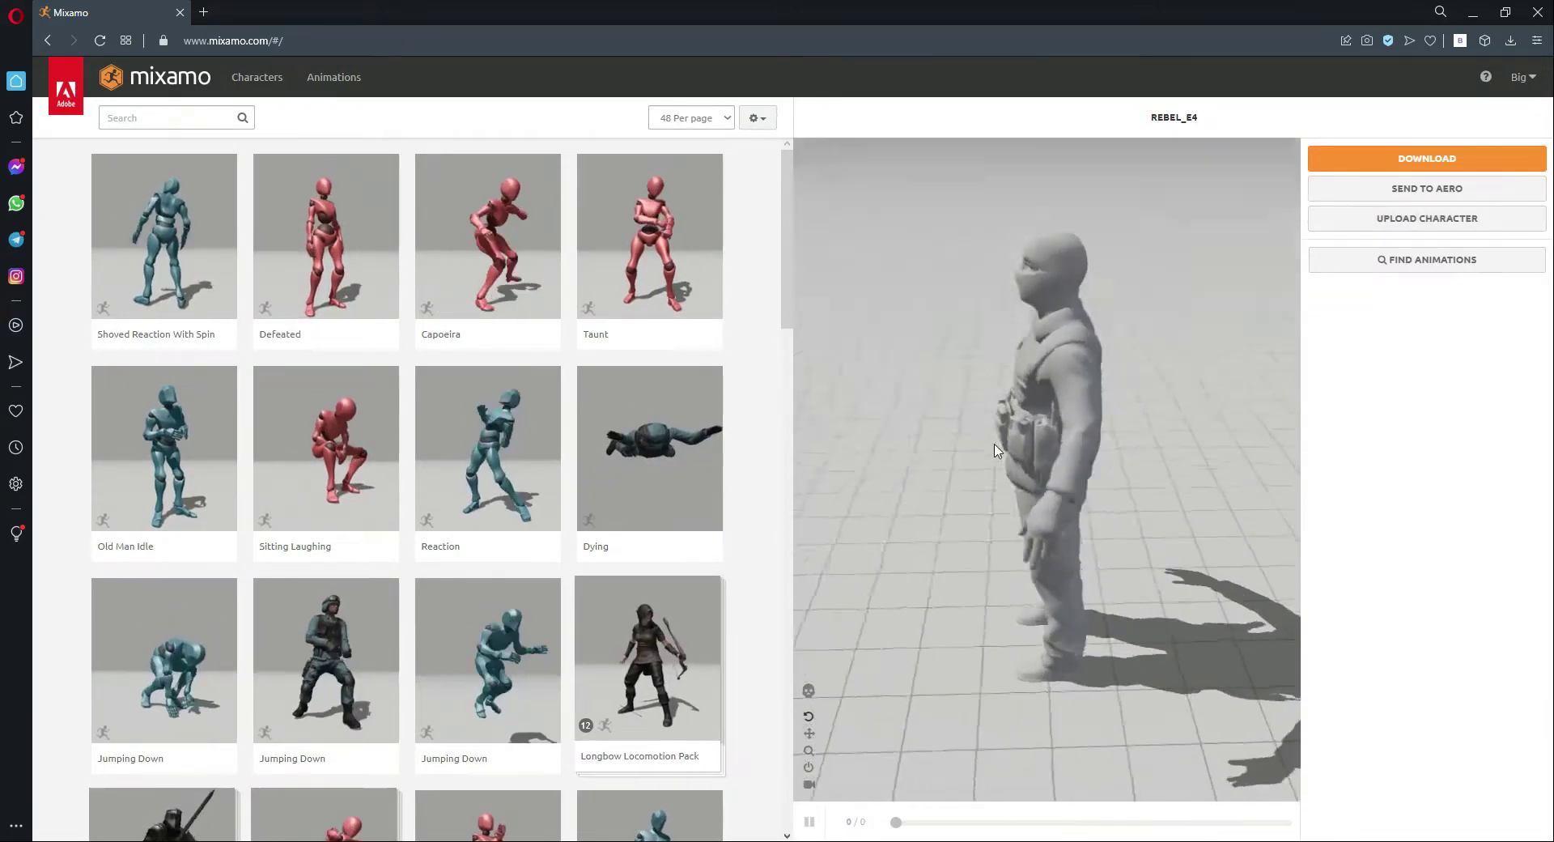
left_click_drag(1150, 344, 1239, 356)
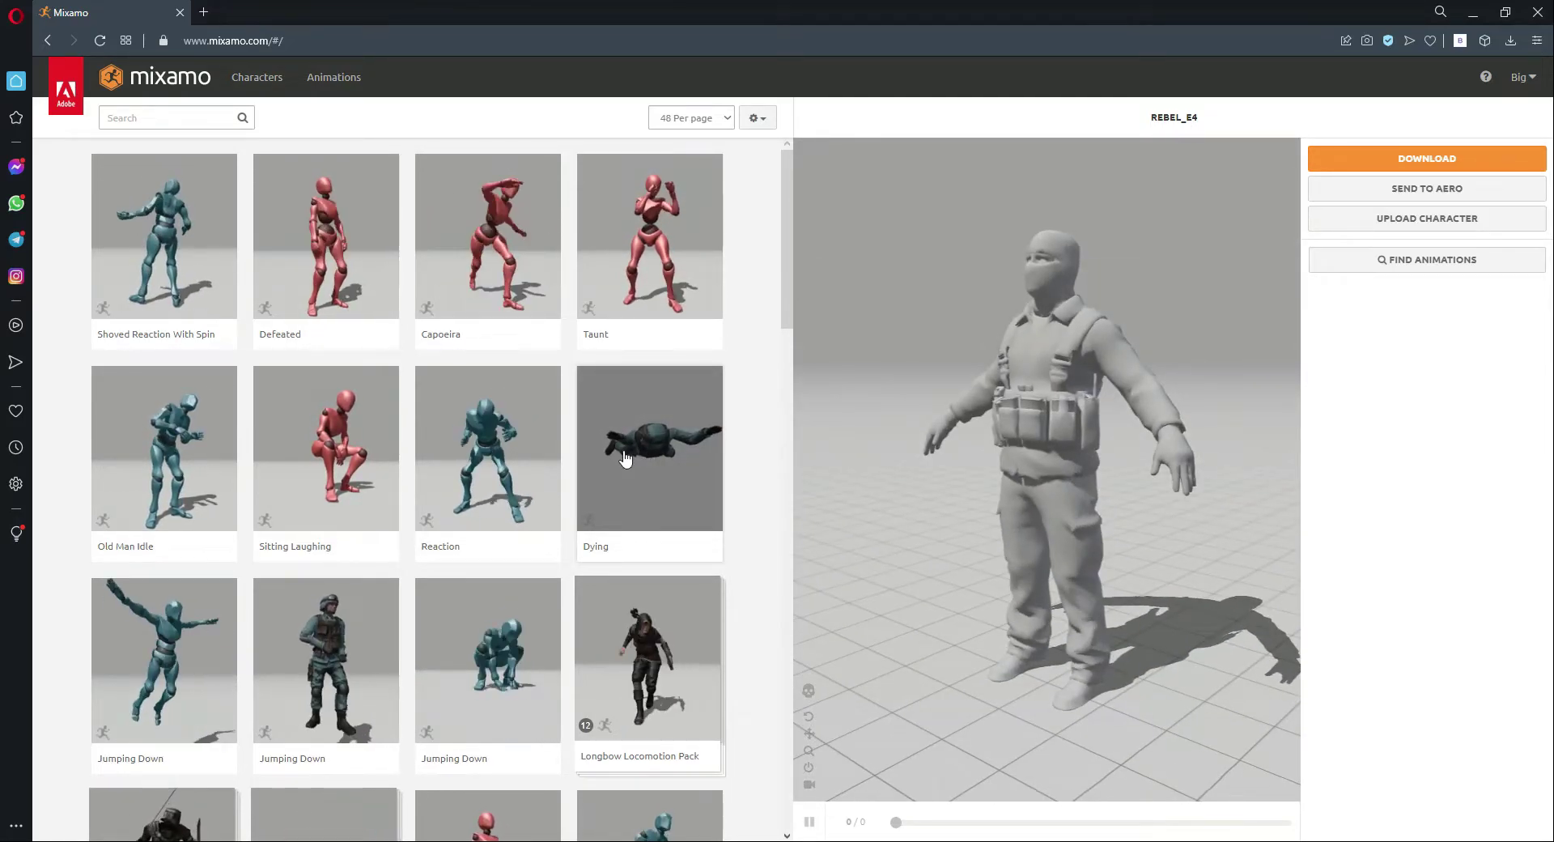
left_click(658, 475)
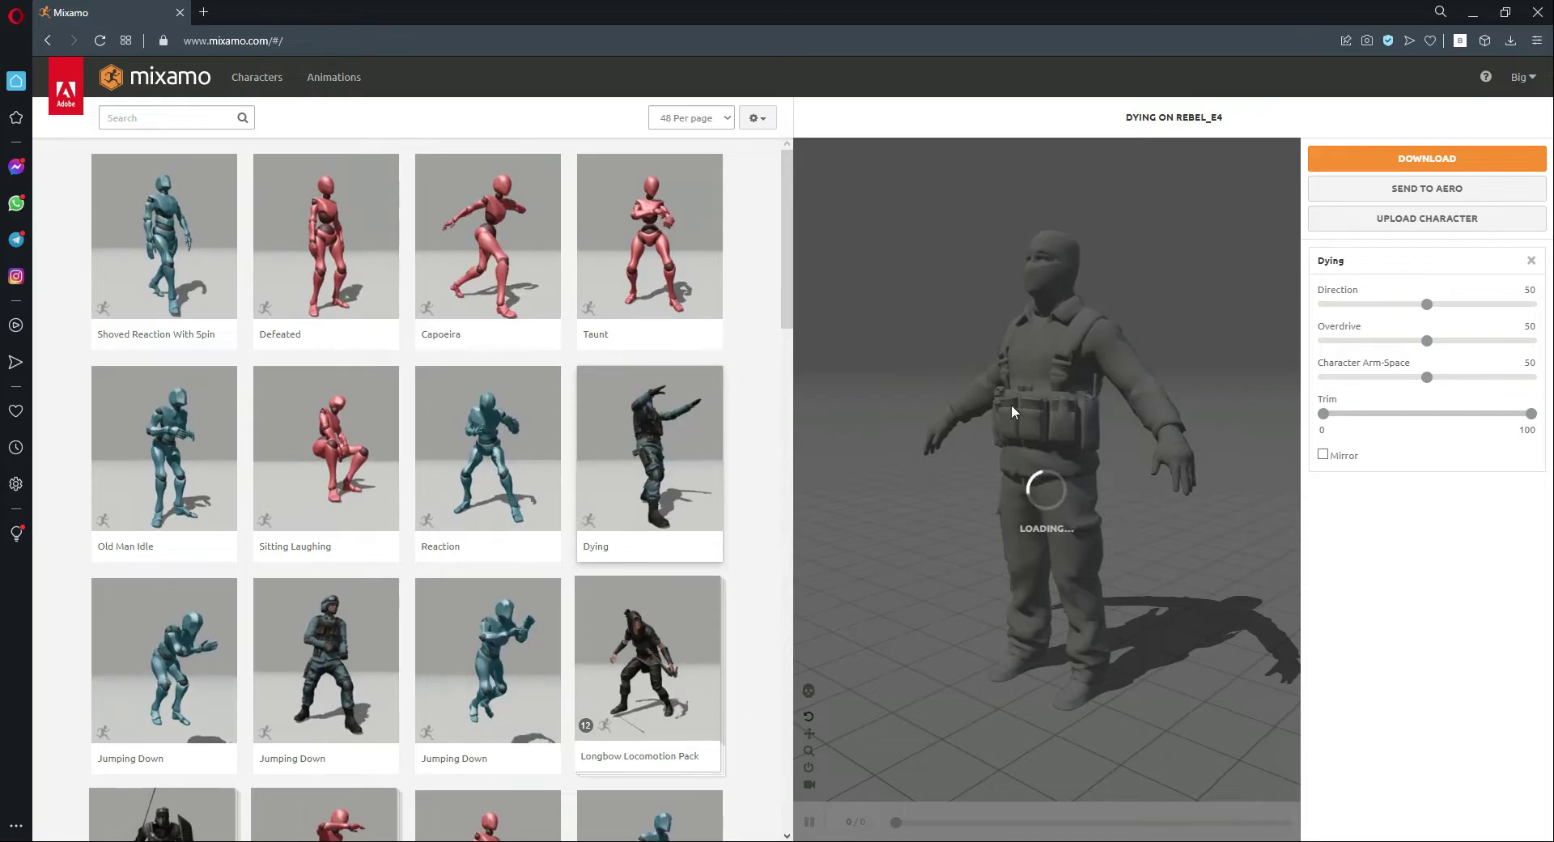
Step: Download the Dying animation as FBX for Unity (.fbx), Without Skin
left_click(1421, 165)
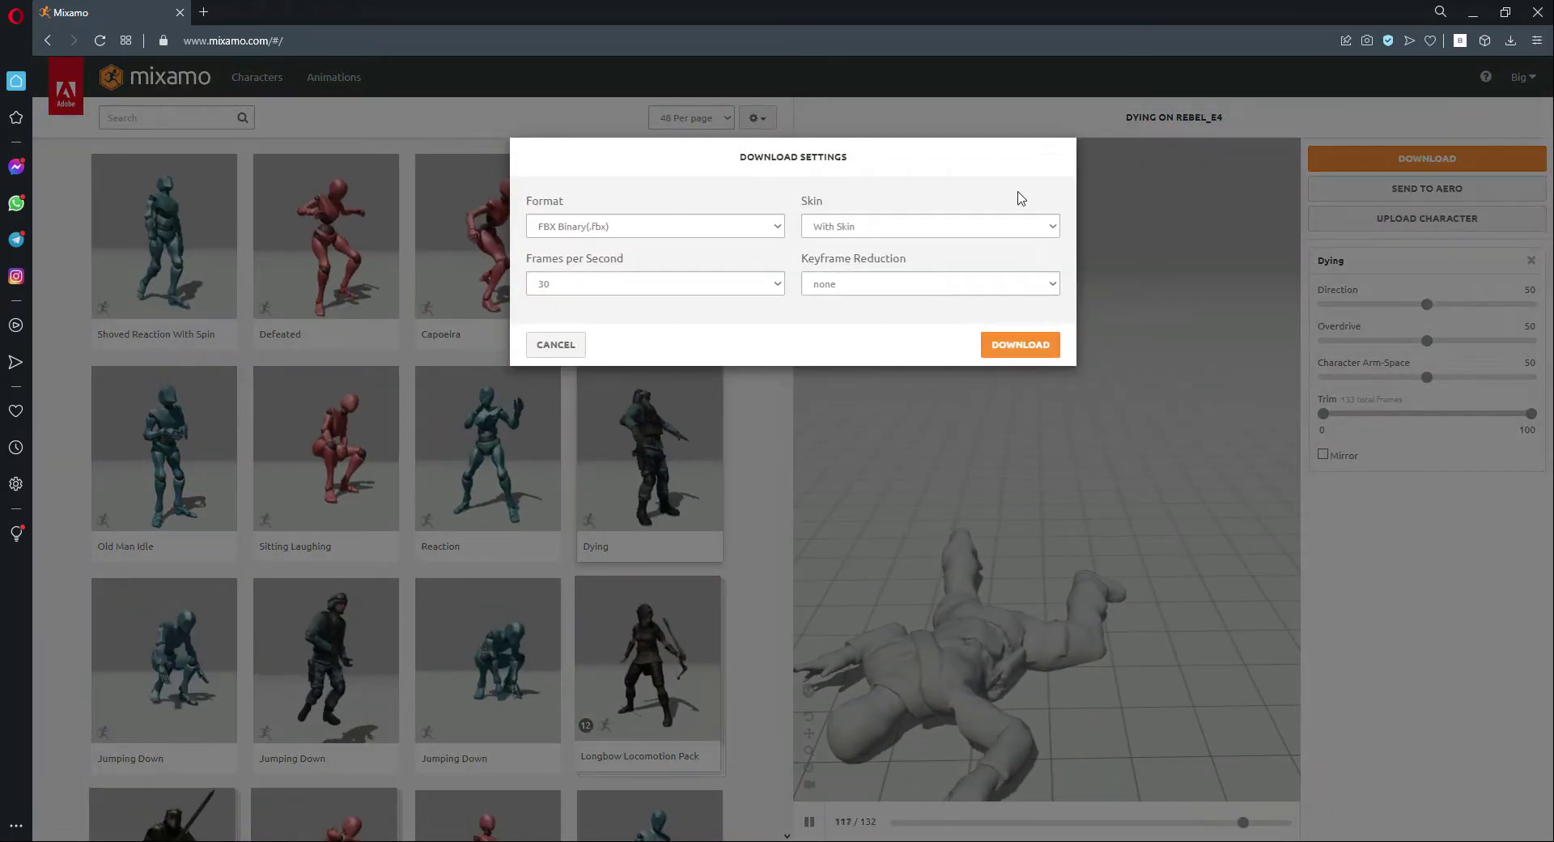
left_click(556, 344)
left_click(1328, 158)
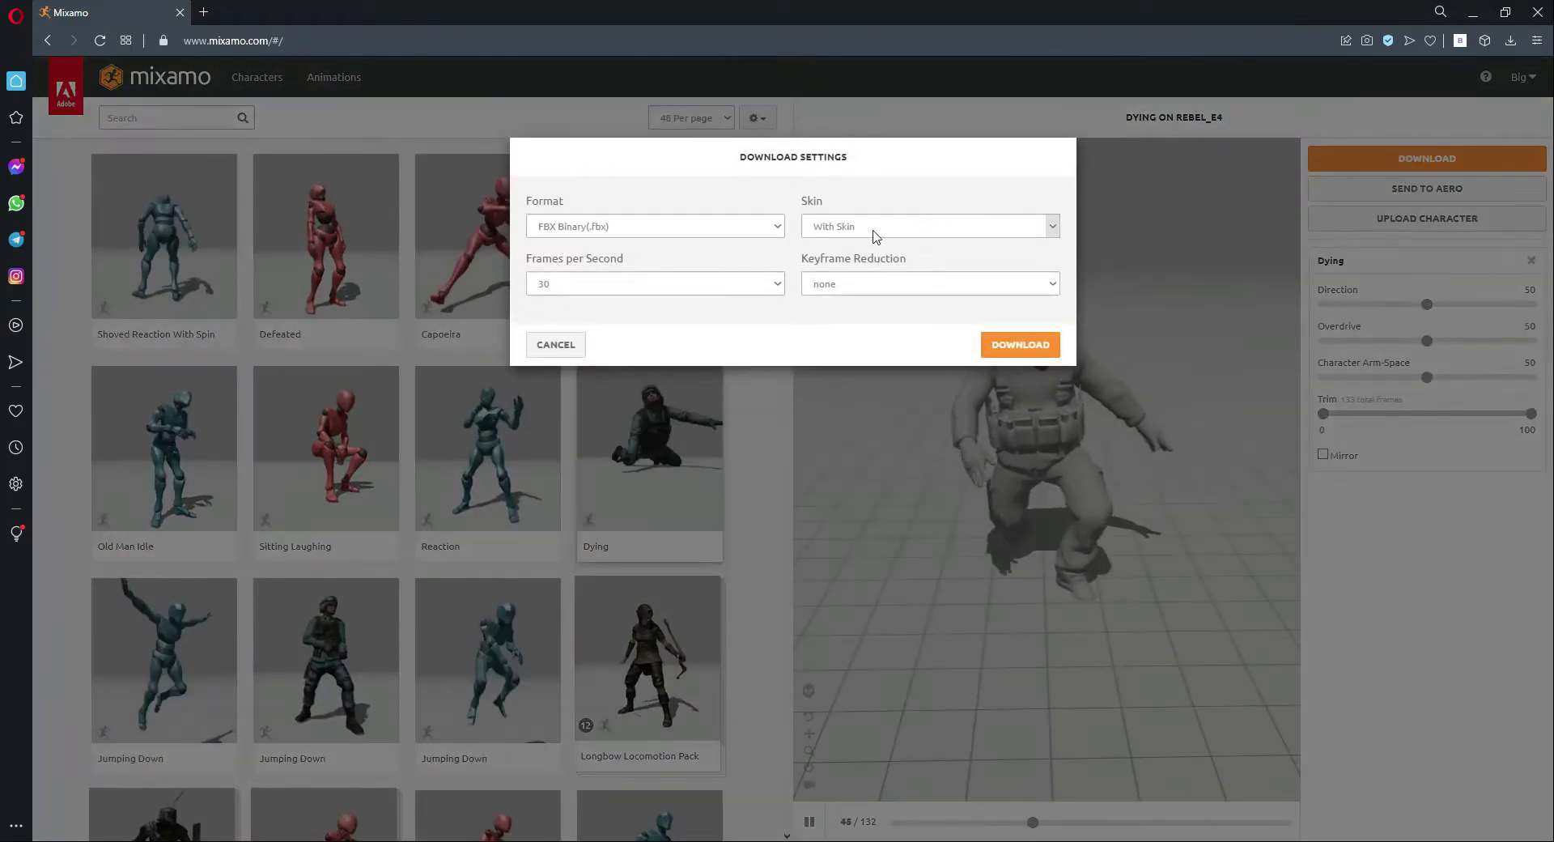
left_click(871, 233)
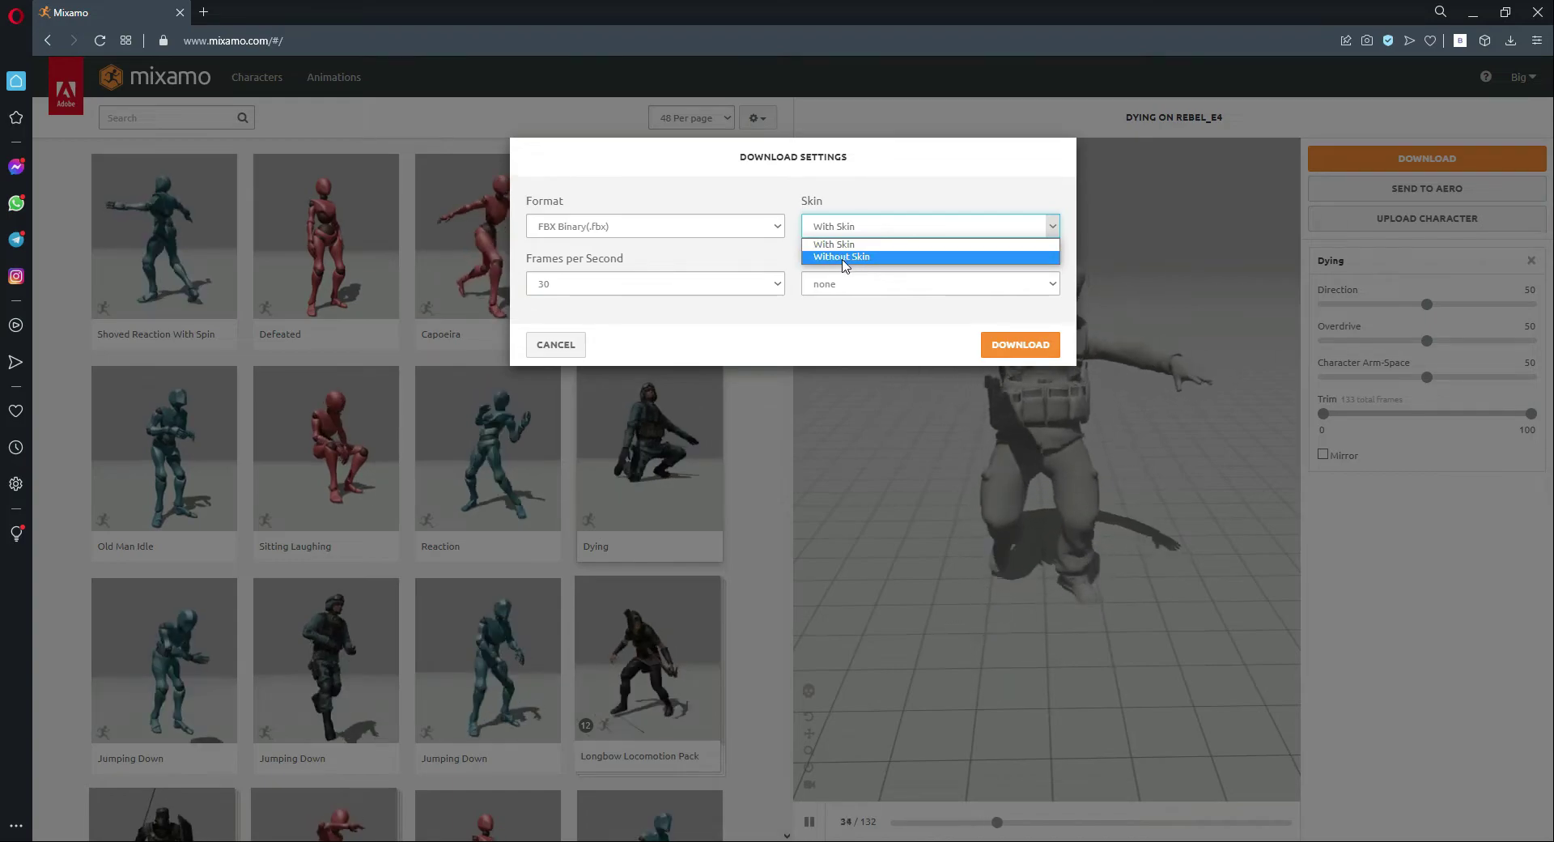
left_click(846, 257)
left_click(652, 230)
left_click(728, 274)
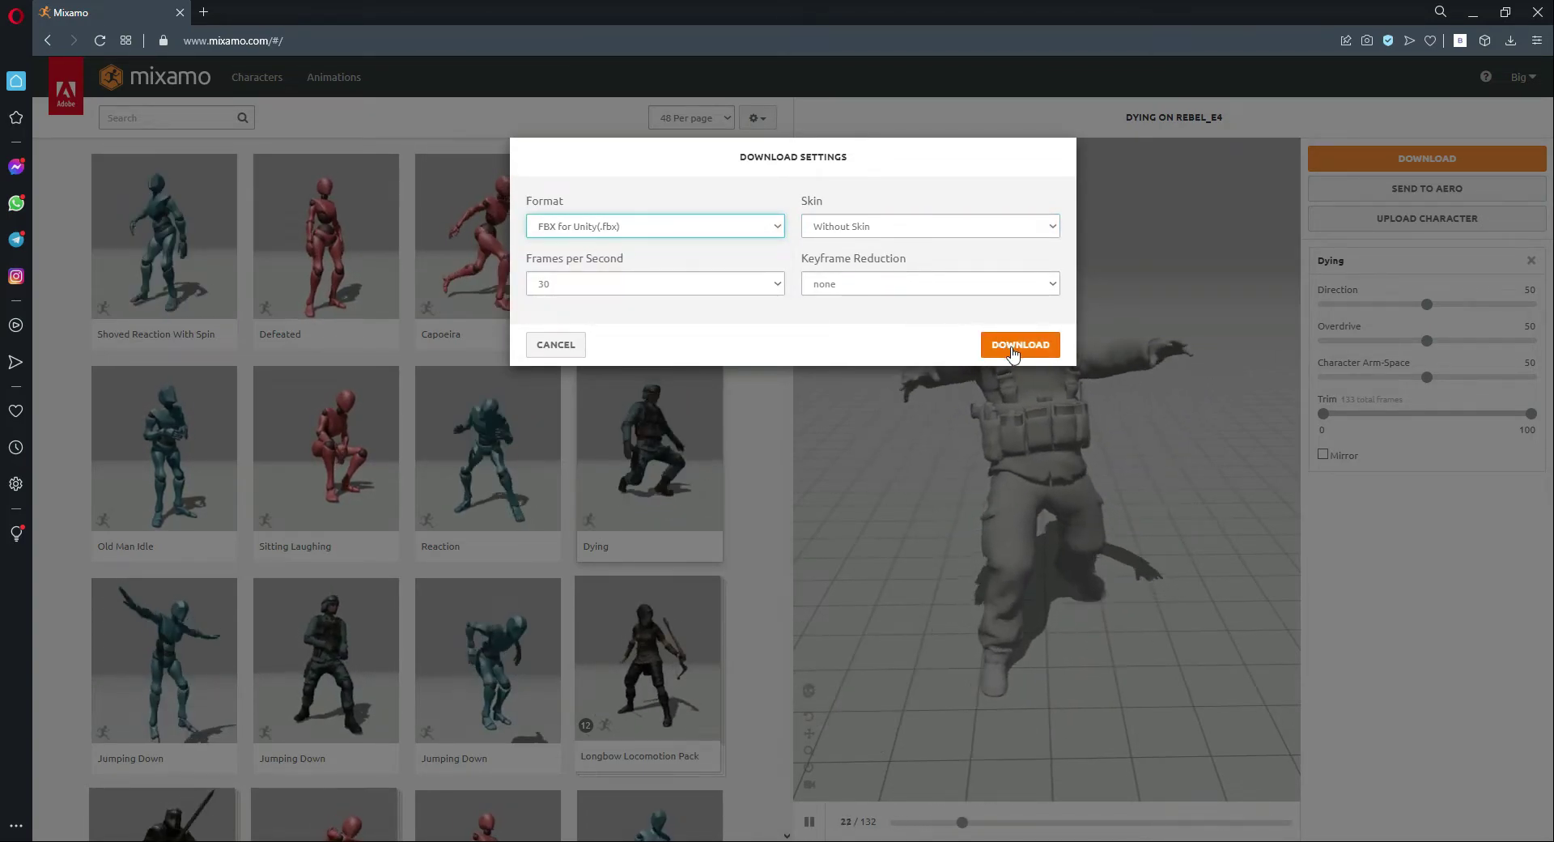
left_click(549, 346)
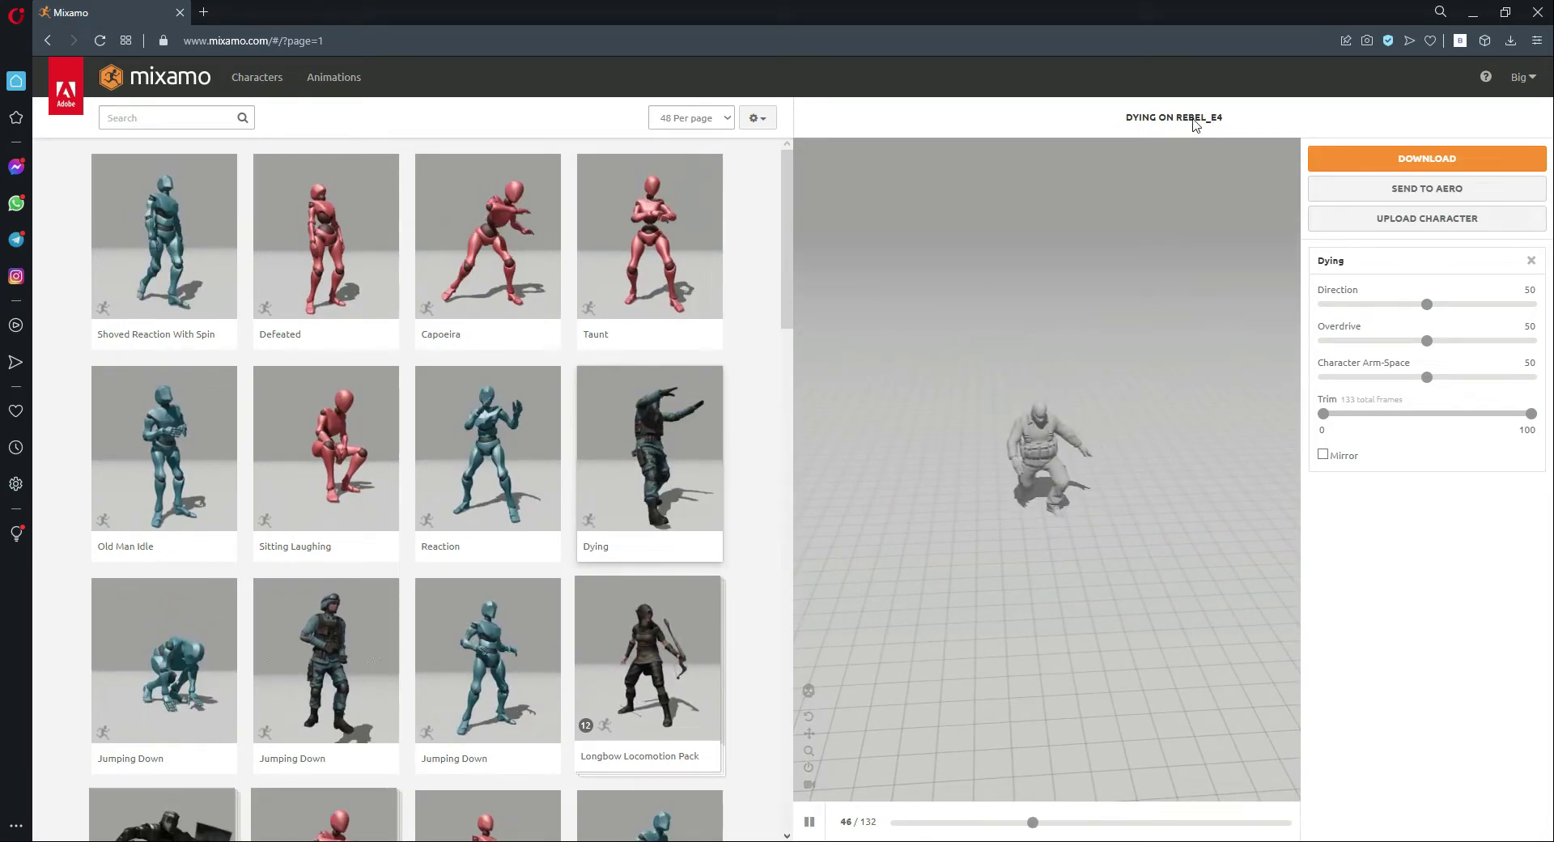
Step: Search 'rifle running' and apply the Rifle Run animation with In Place ticked
left_click(190, 127)
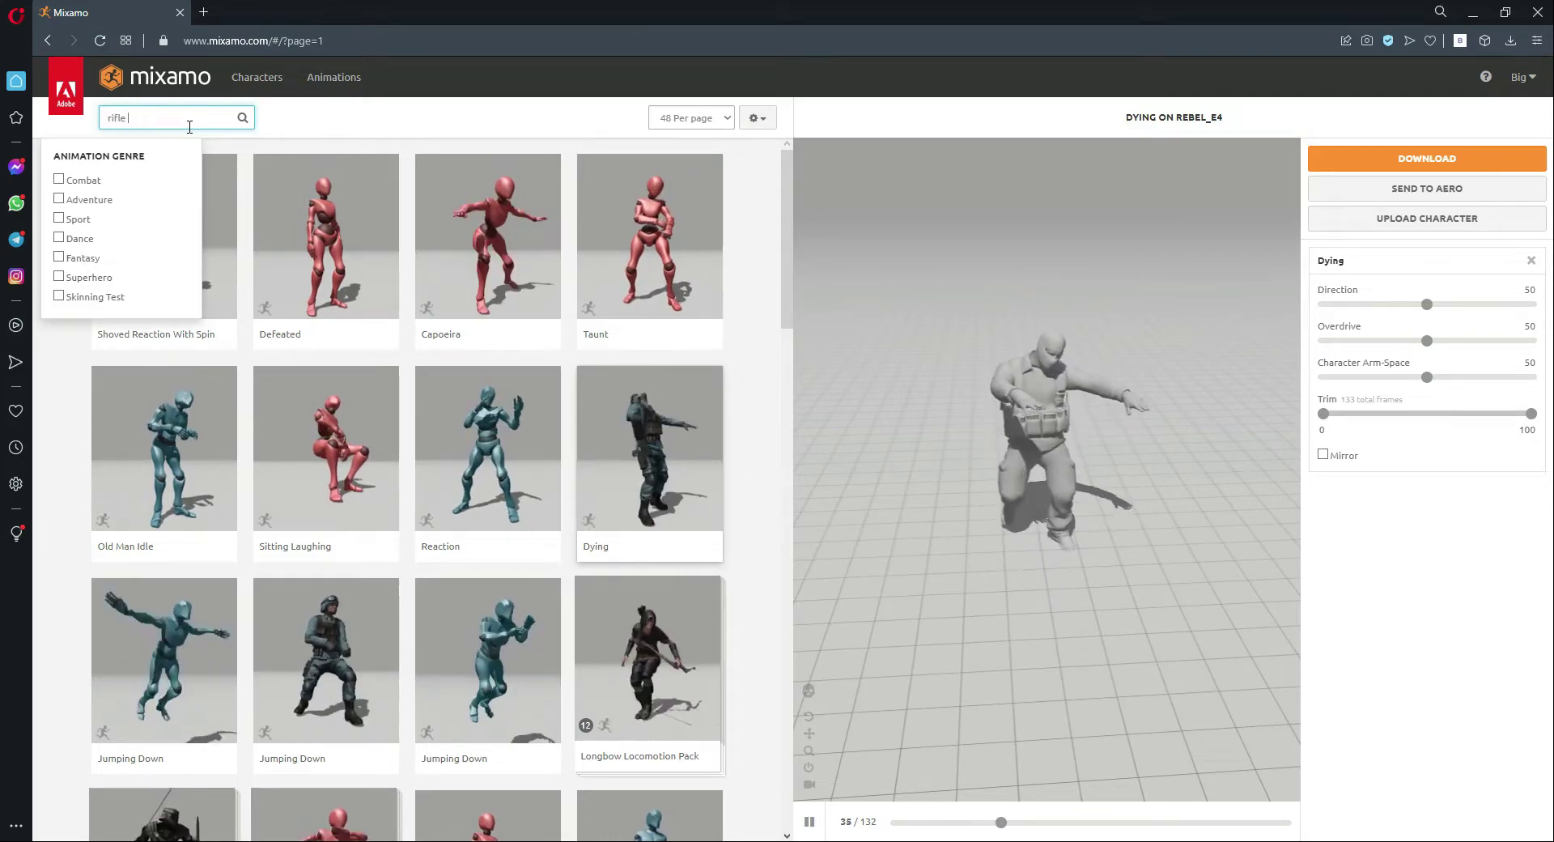
key("Return")
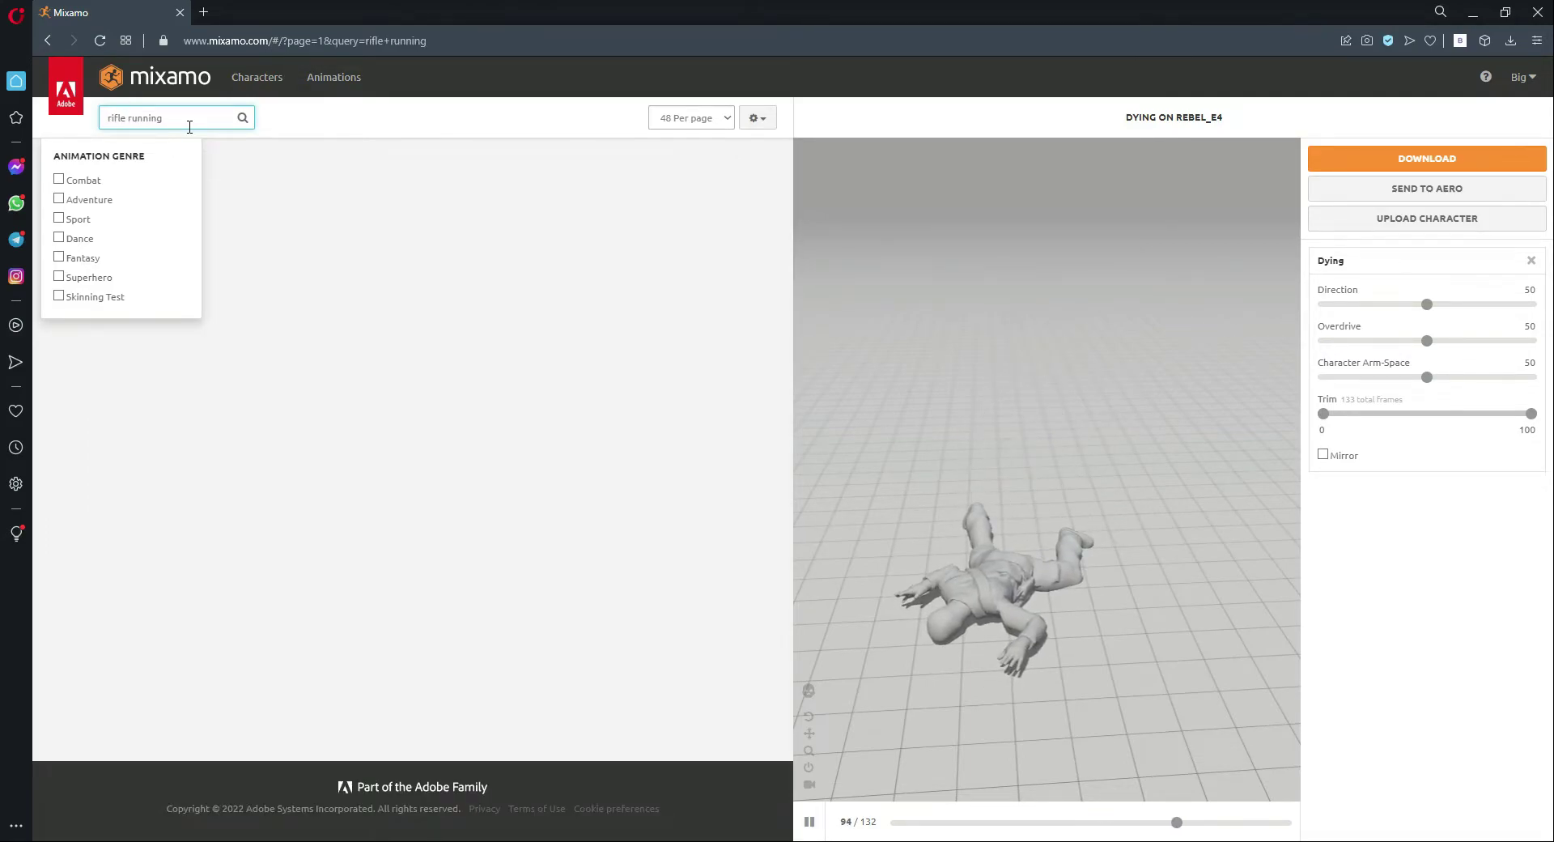
left_click(198, 279)
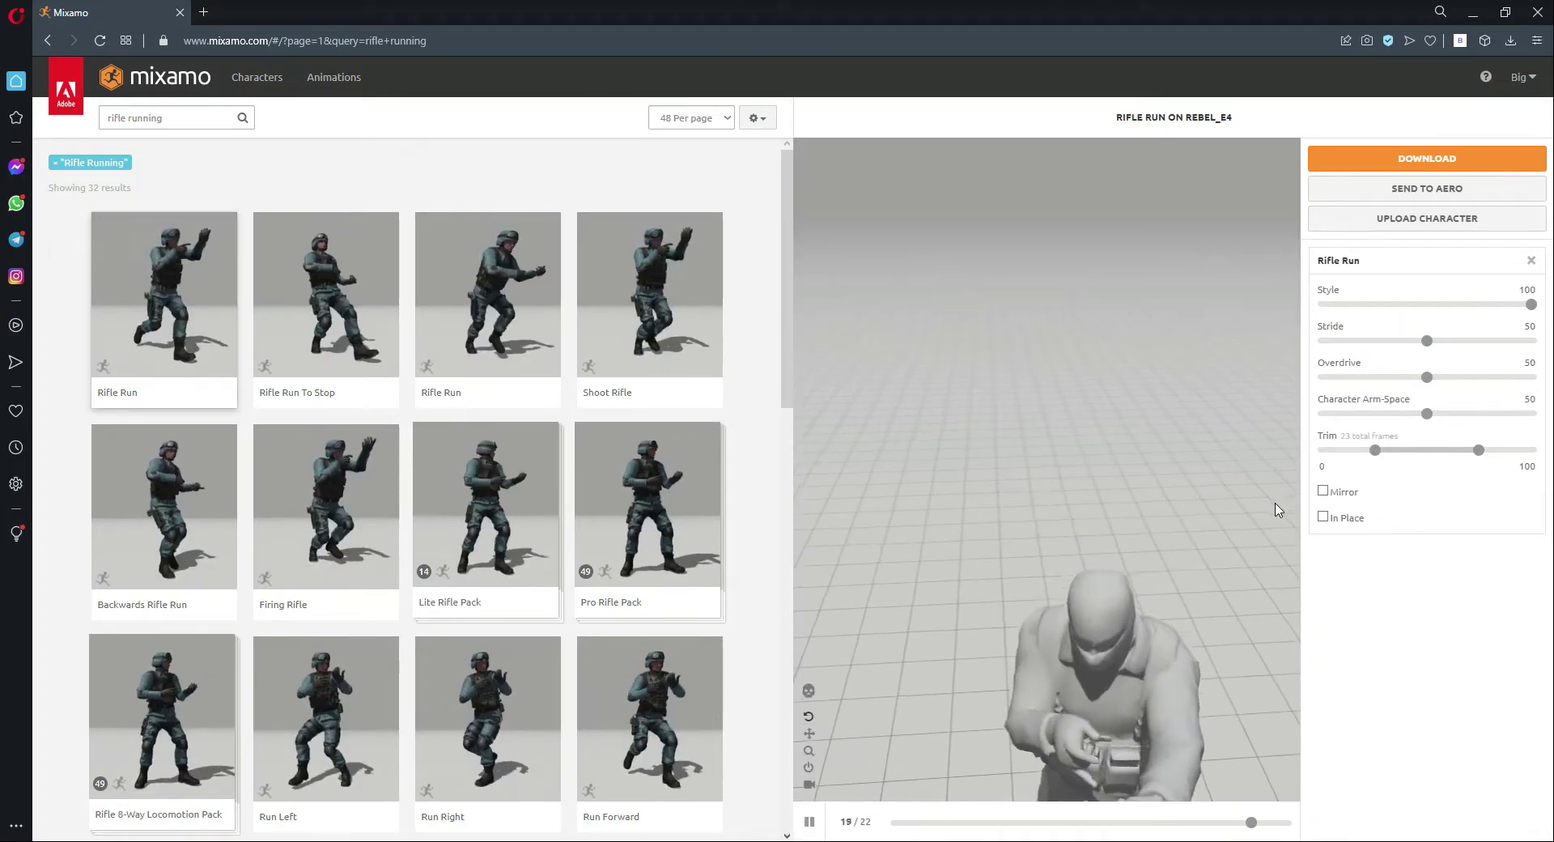
left_click(1325, 517)
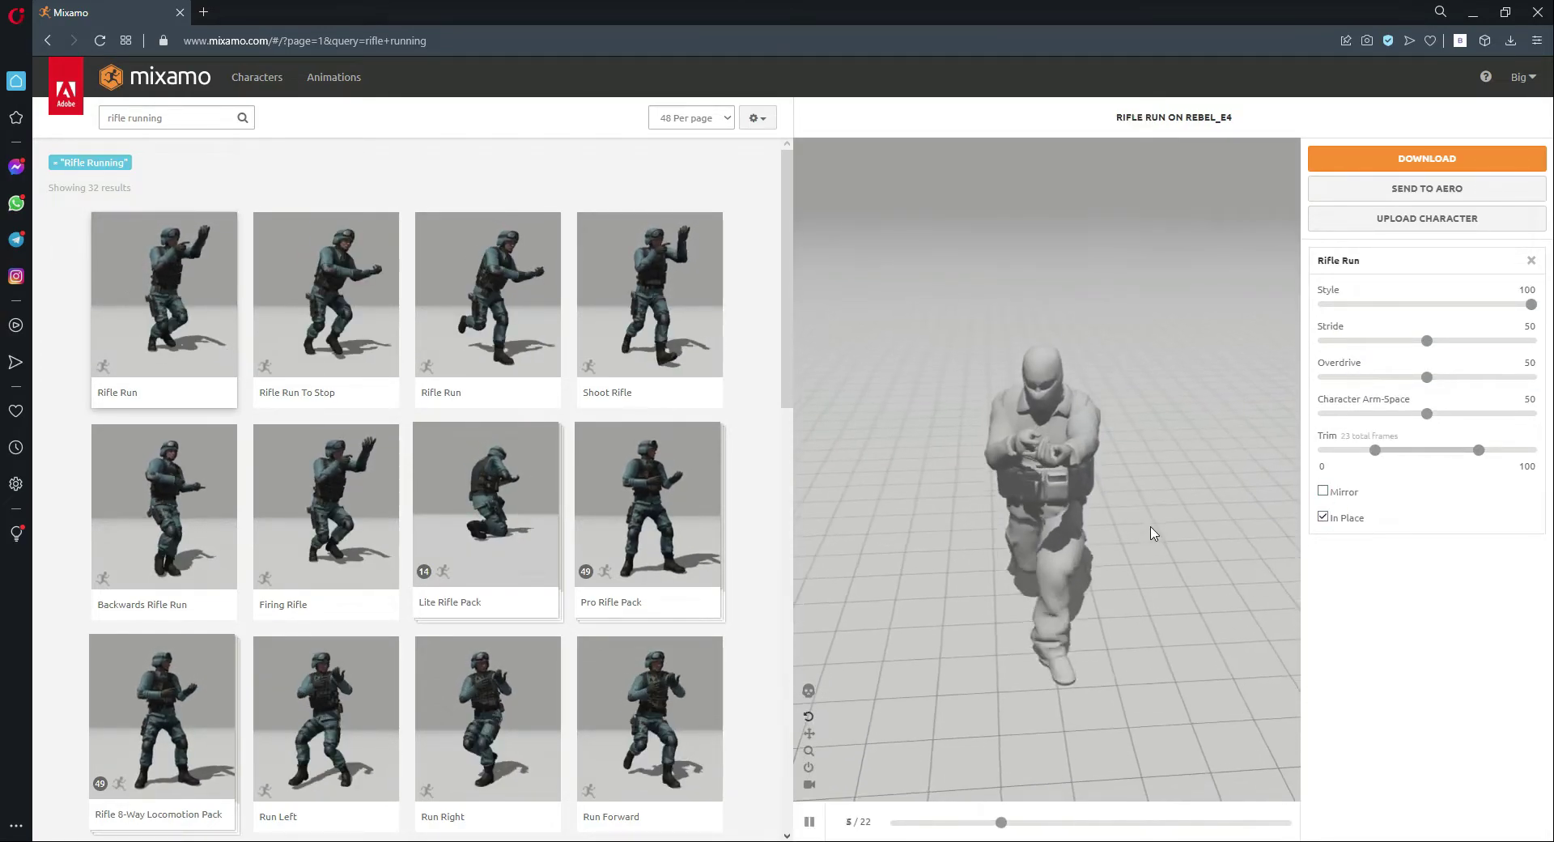
Step: Download Rifle Run as FBX for Unity, Without Skin, as Rebel_e4@Rifle Run.fbx
left_click(1428, 159)
left_click(953, 226)
left_click(857, 252)
left_click(672, 227)
left_click(625, 270)
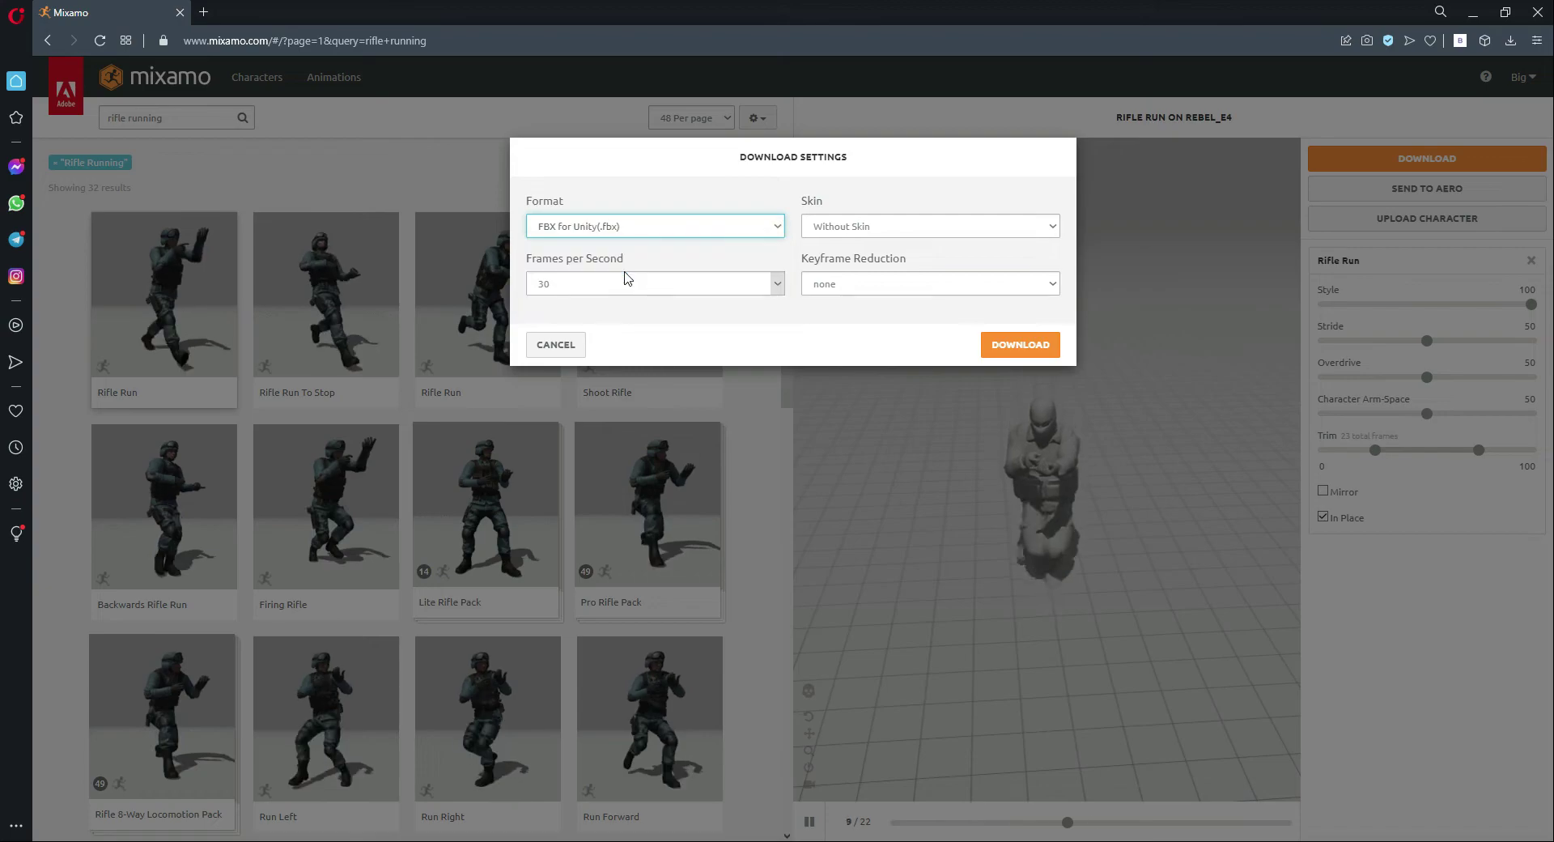
left_click(1022, 348)
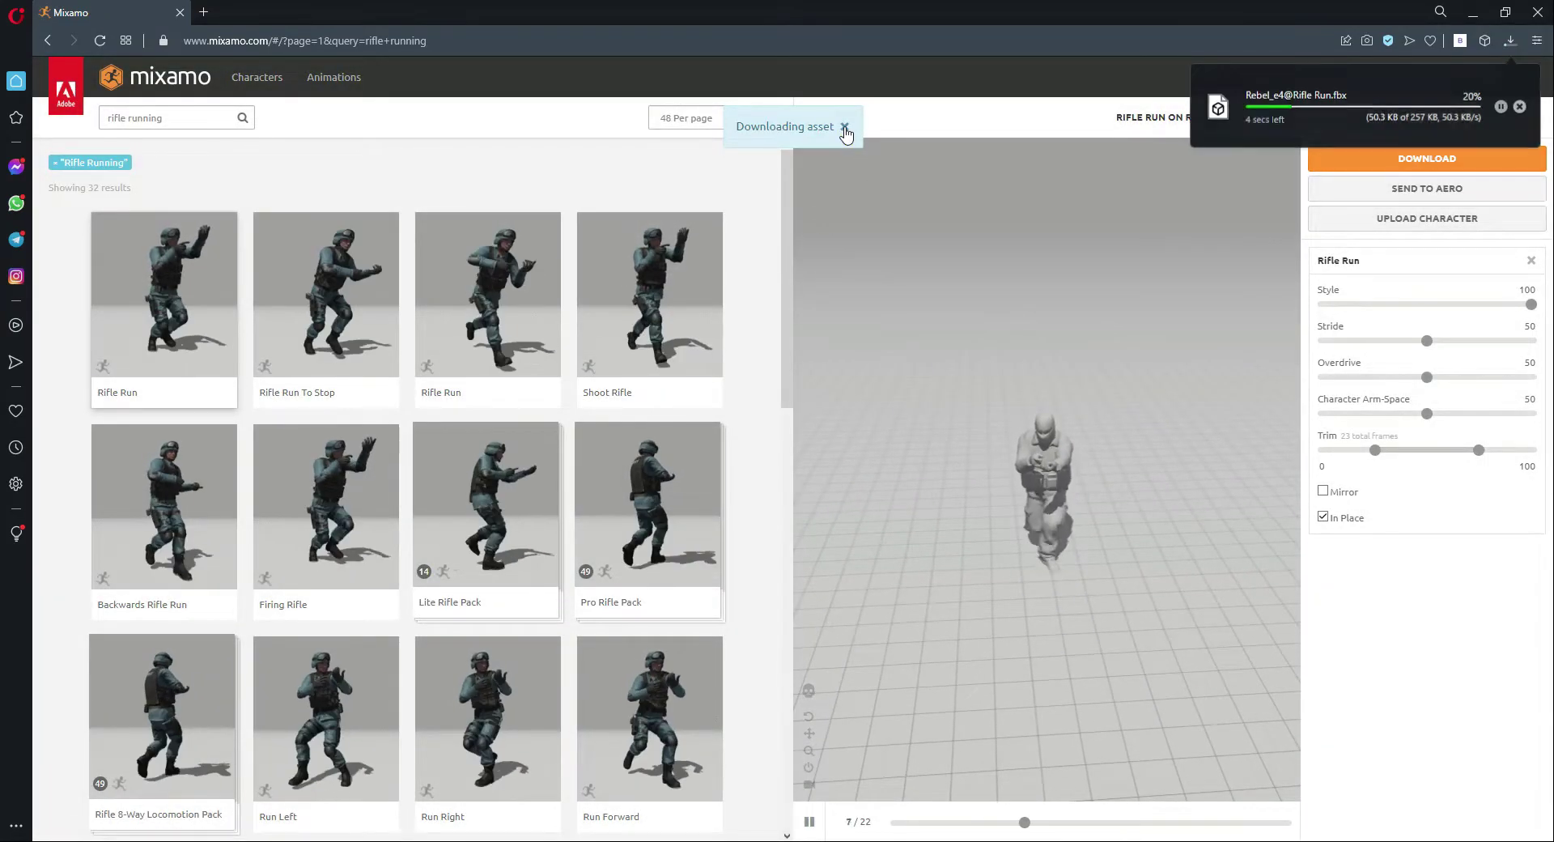
left_click(845, 128)
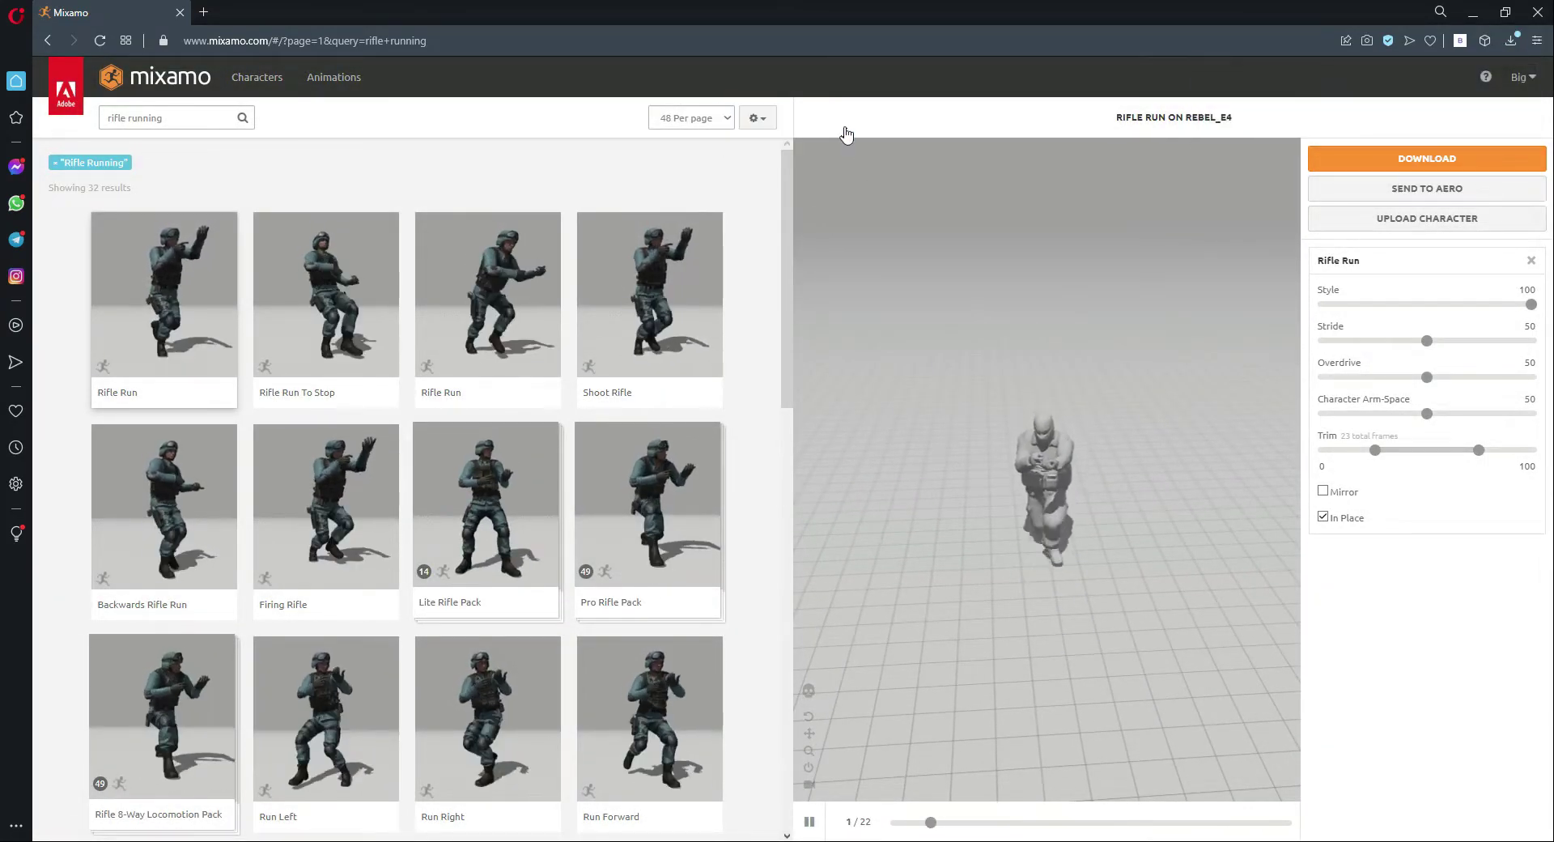
Step: Search 'rifle shooting', apply Firing Rifle, and raise its Overdrive to 80
left_click_drag(177, 125, 114, 120)
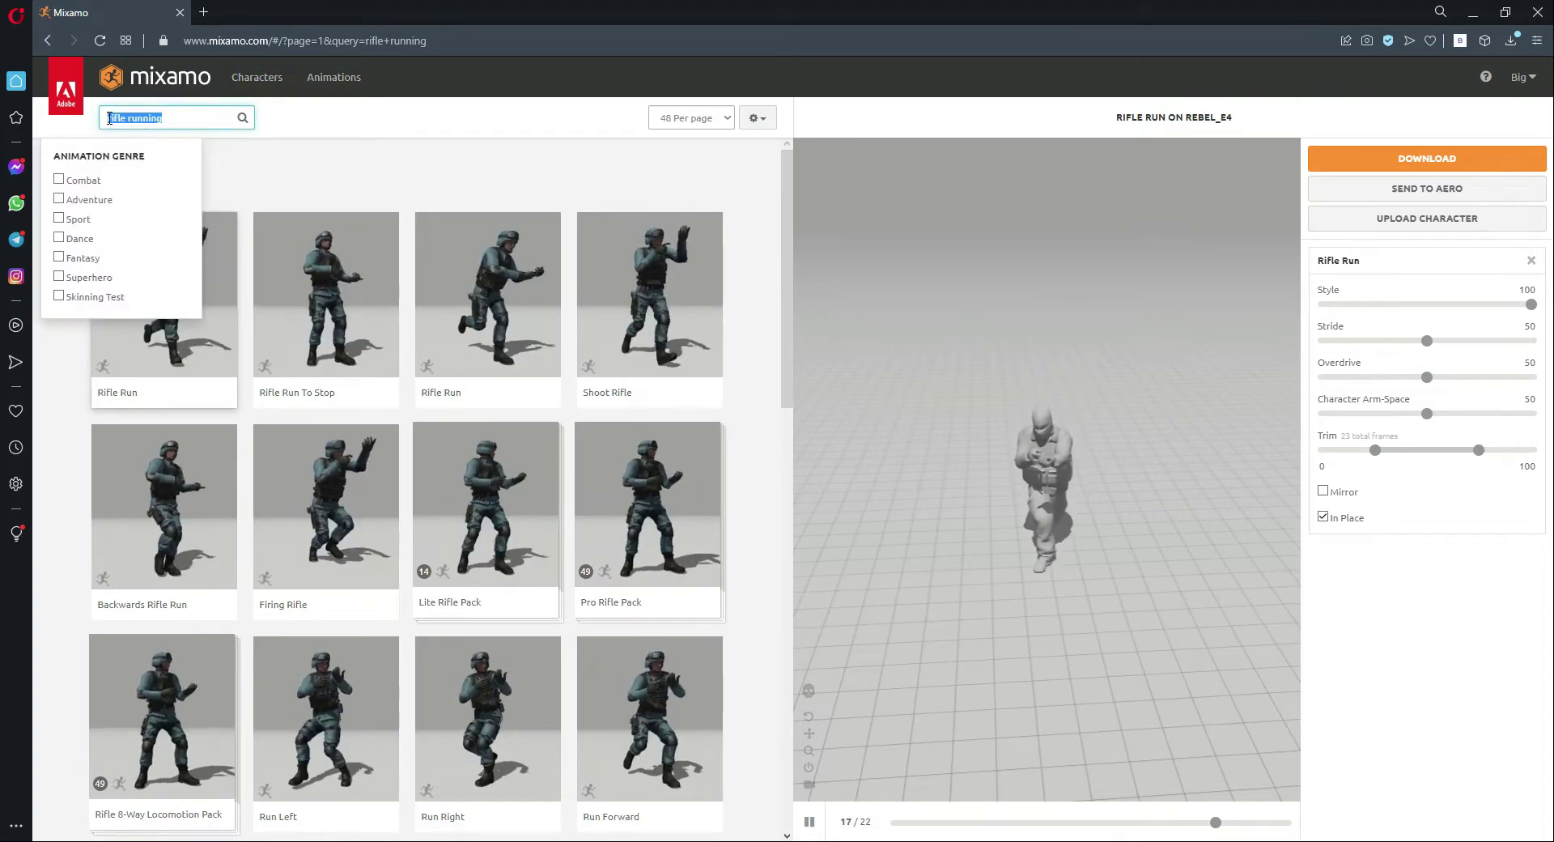
type("hooting")
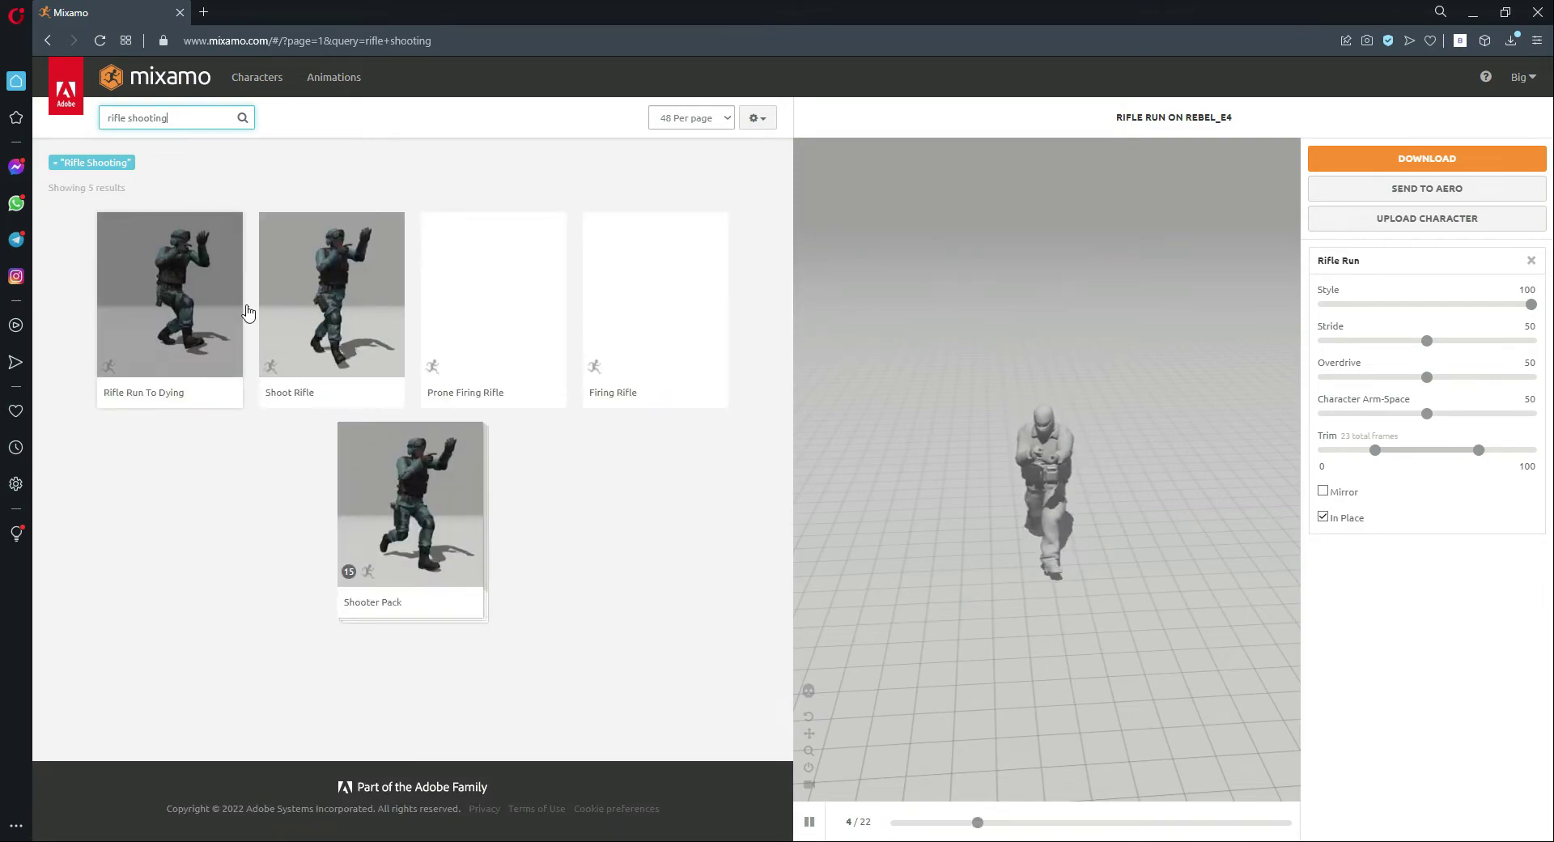
left_click(632, 316)
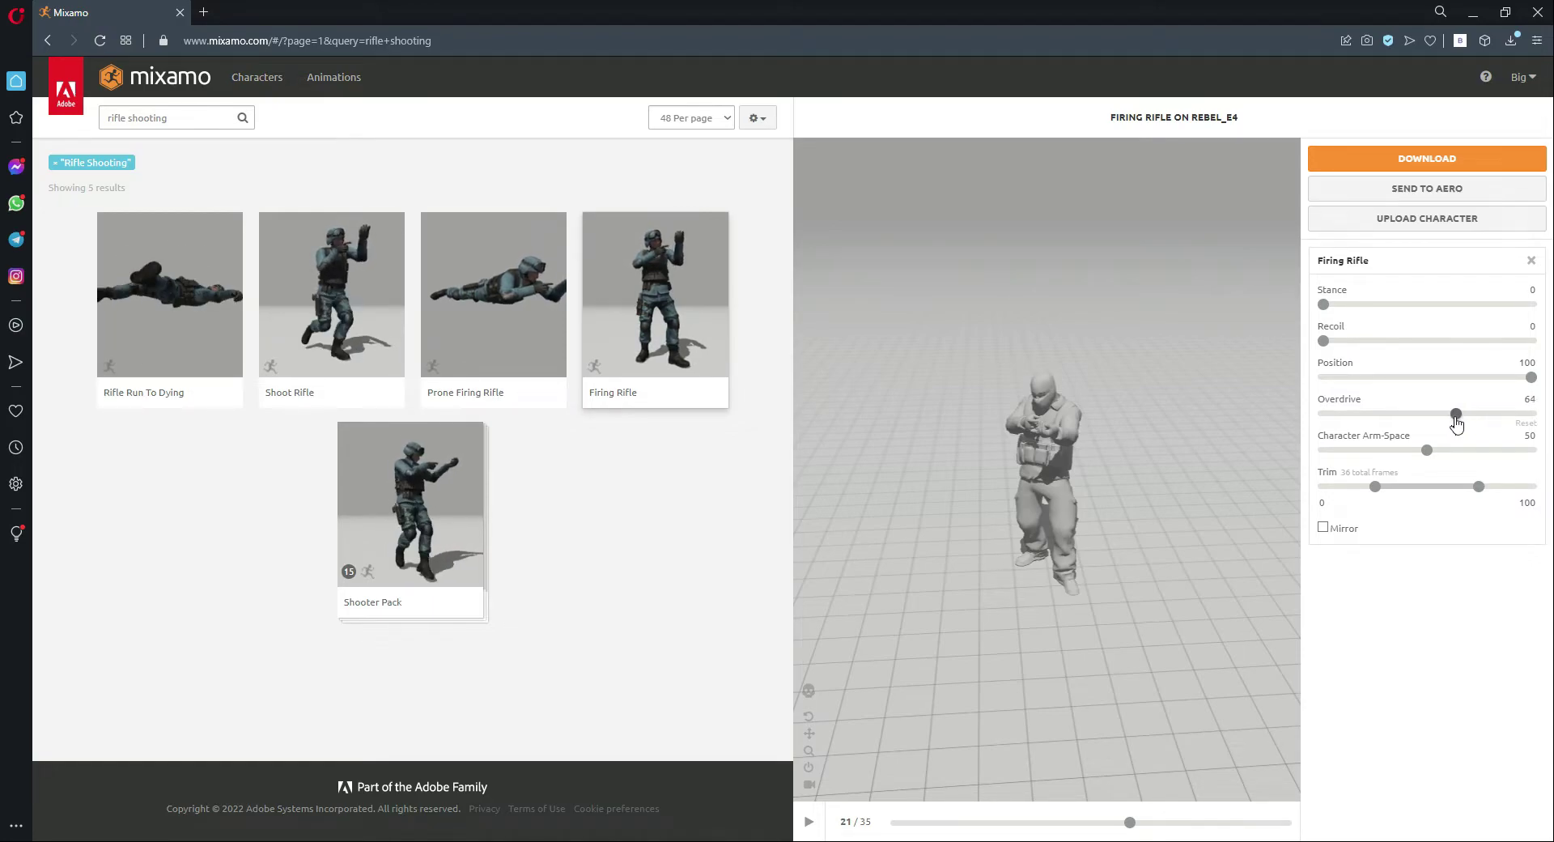
left_click(1461, 423)
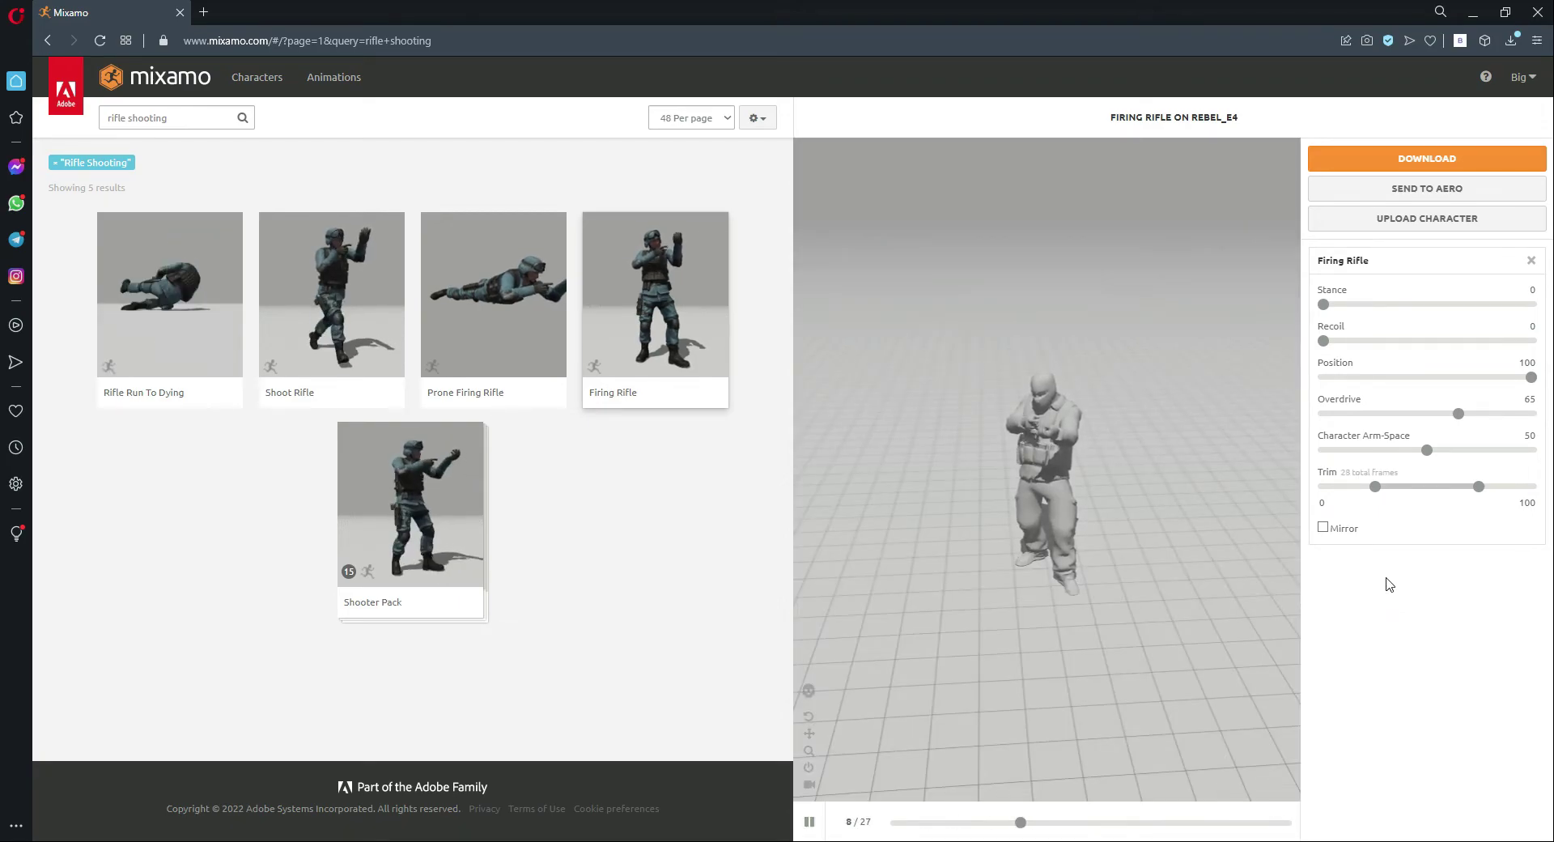
scroll(1068, 566, "up", 3)
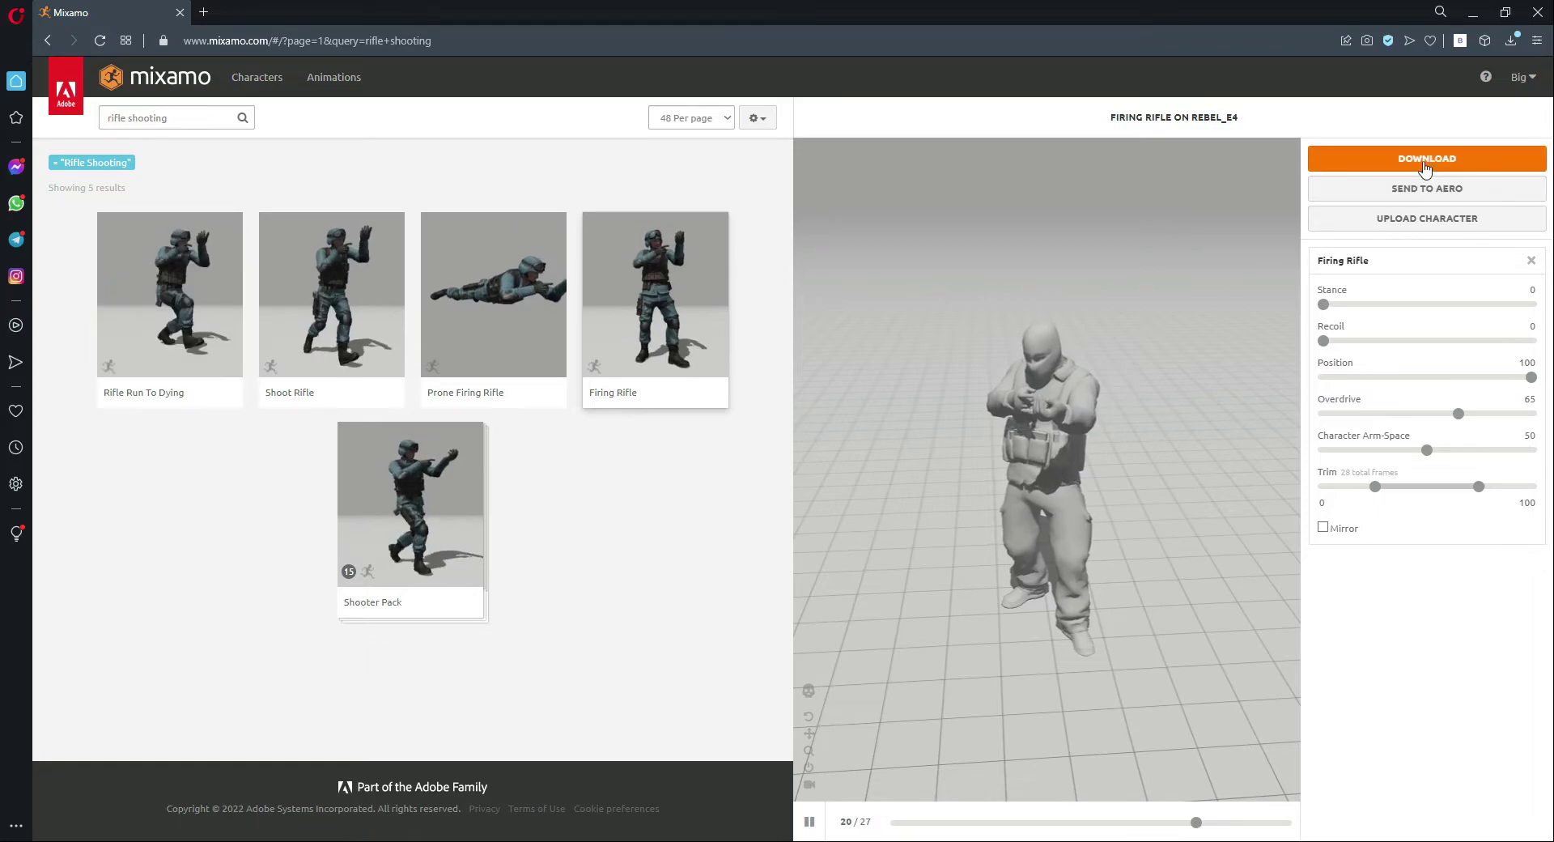
left_click_drag(1459, 414, 1489, 414)
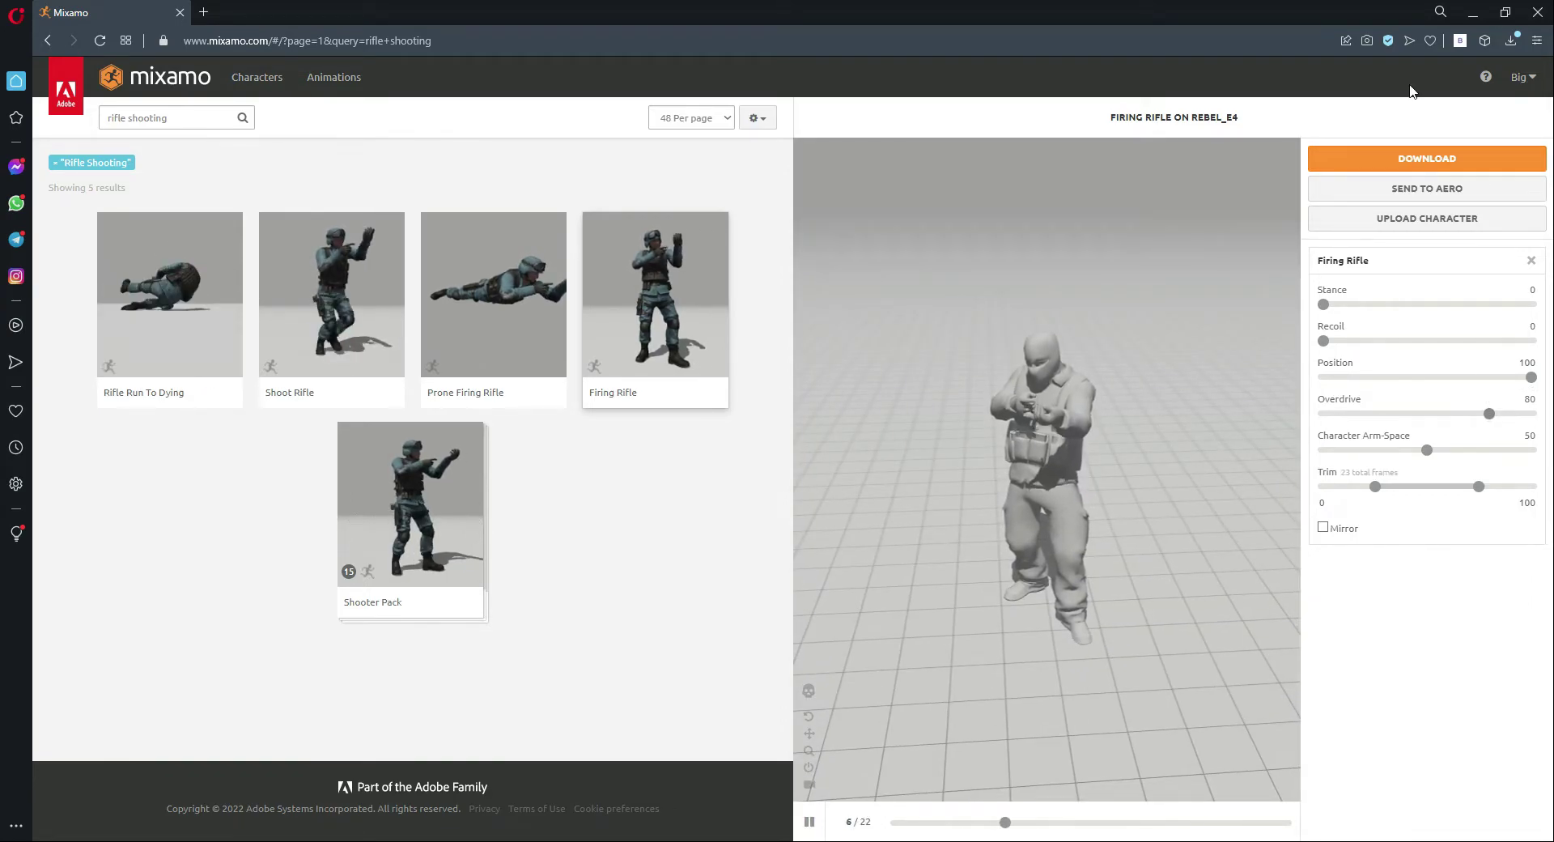
Step: Download Firing Rifle as Rebel_e4@Firing Rifle.fbx, FBX for Unity without skin
left_click(1412, 162)
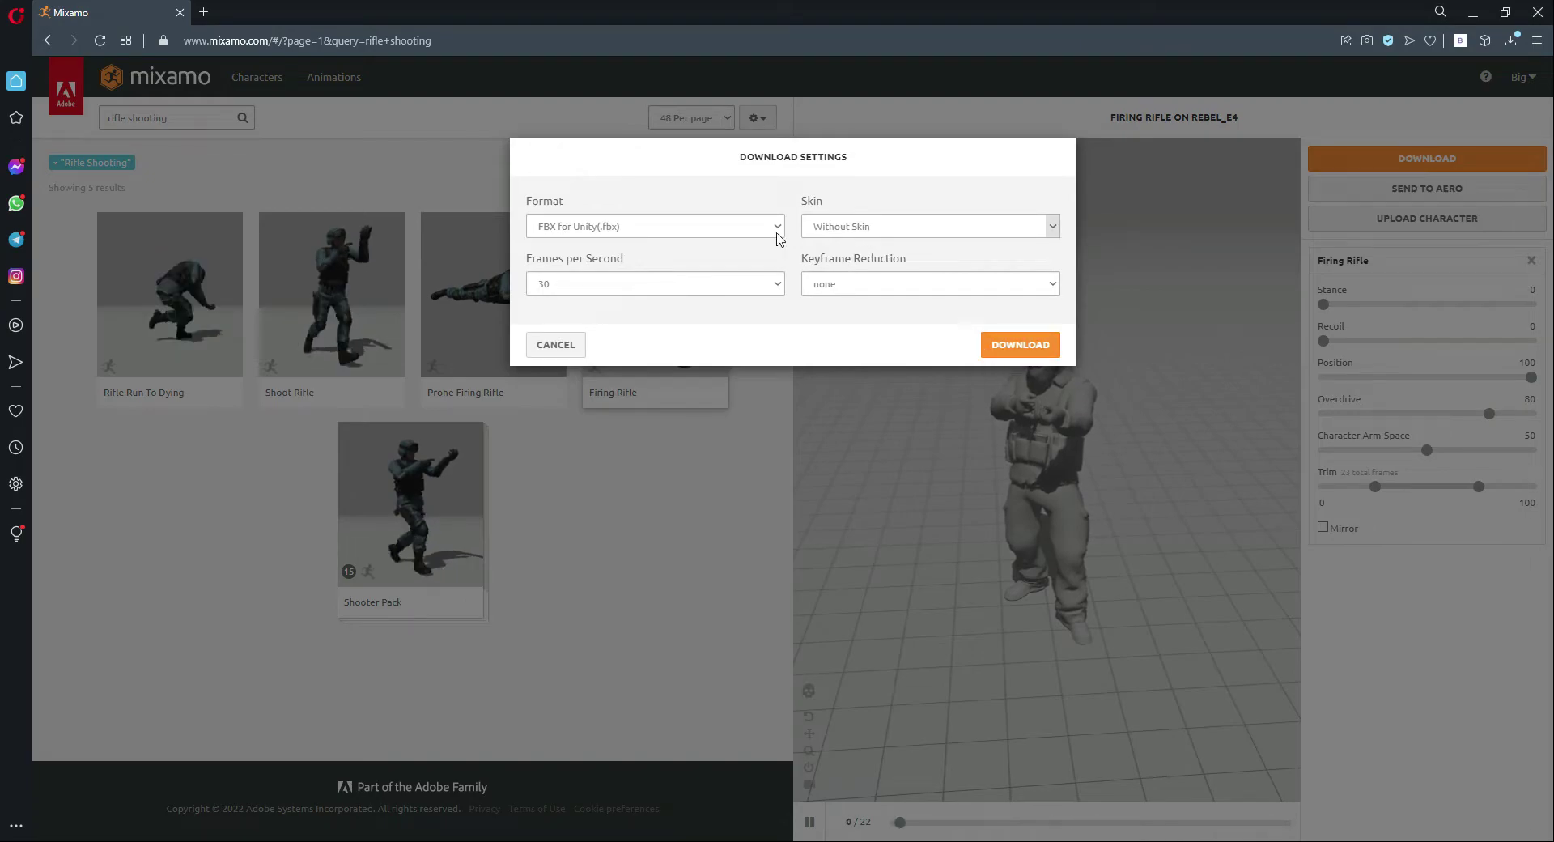
left_click(1008, 344)
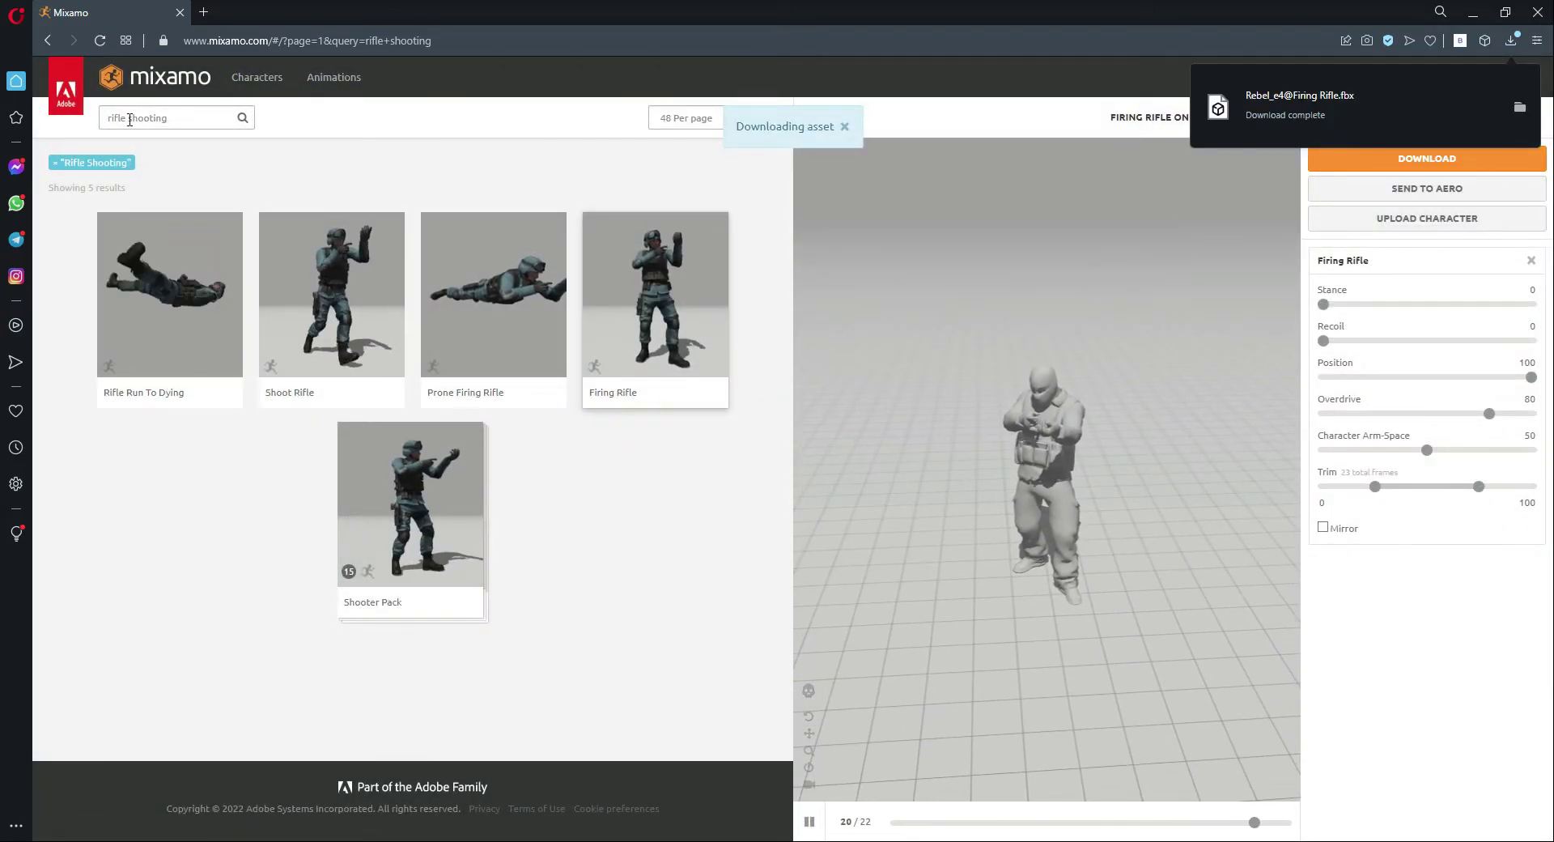
double_click(194, 124)
Step: Search Mixamo for 'die' and then 'down' to find dying animations
type("die")
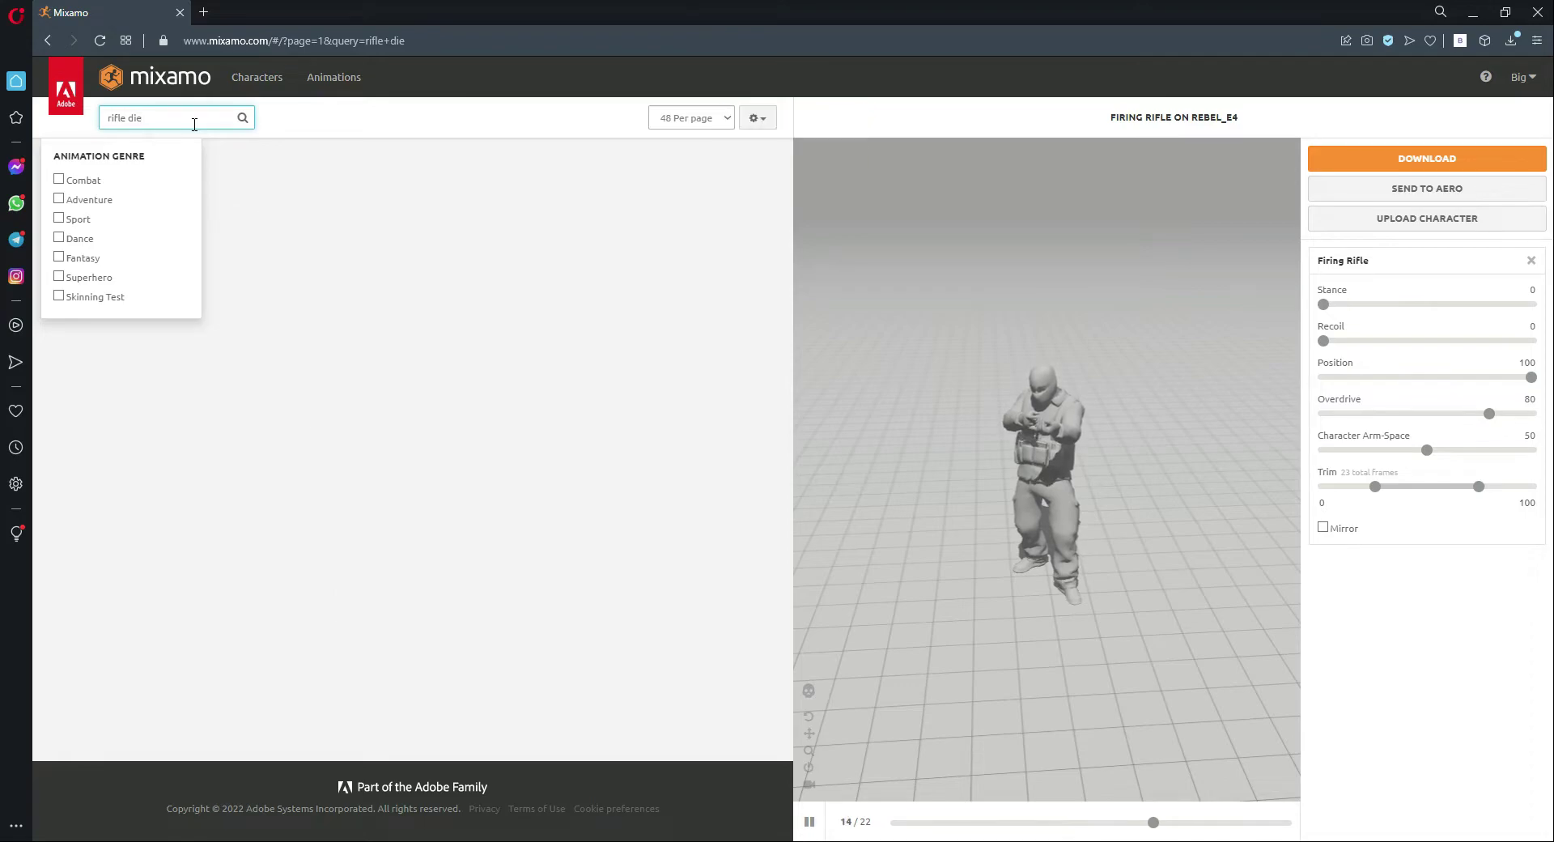
key("Return")
left_click(192, 115)
type("die")
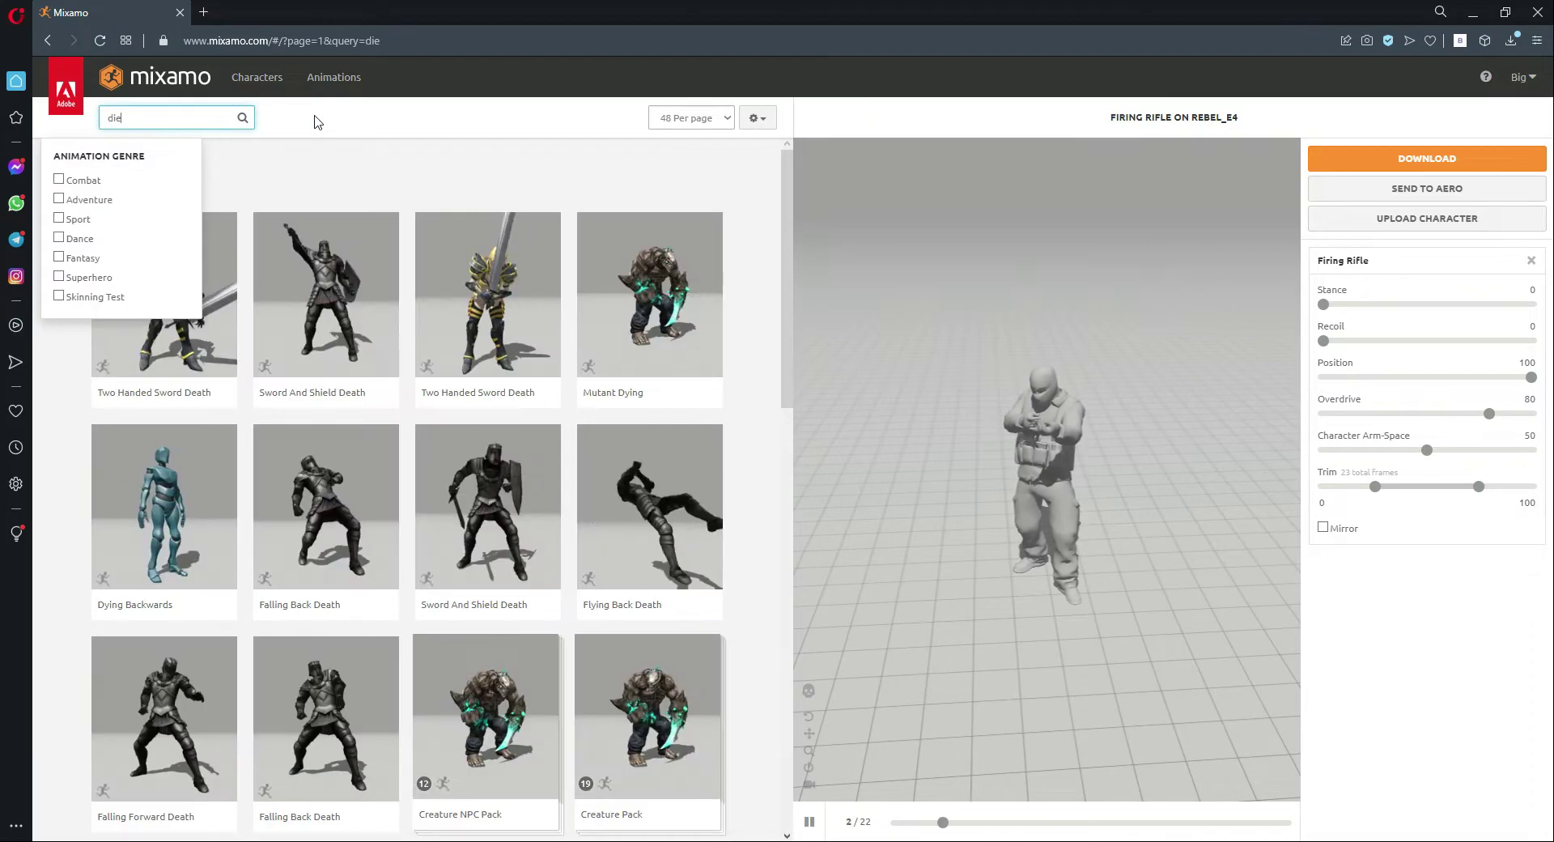
key("Return")
scroll(449, 269, "down", 15)
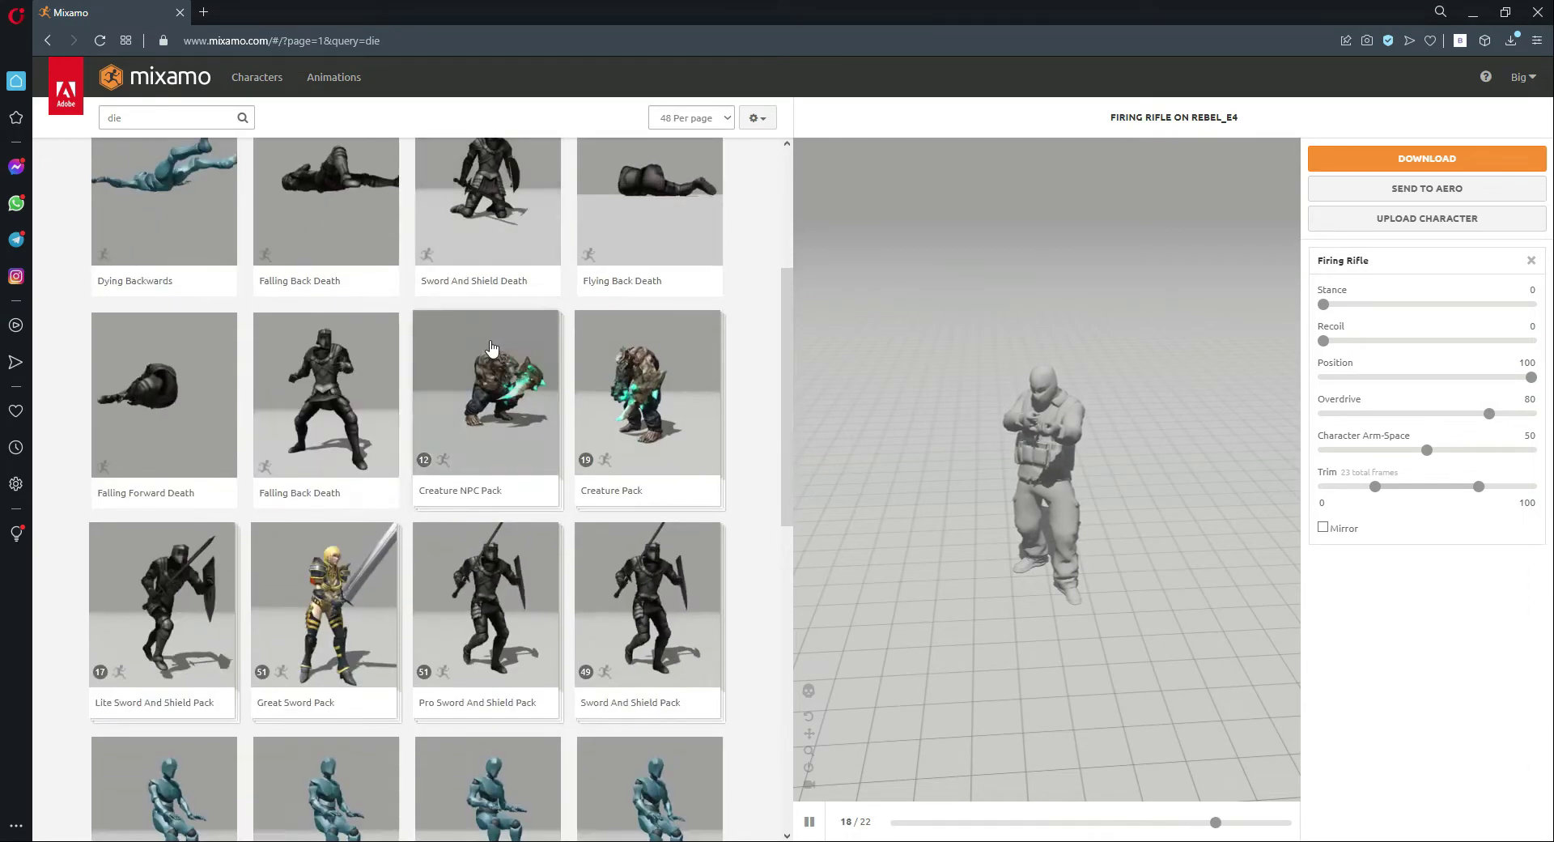
scroll(494, 354, "up", 15)
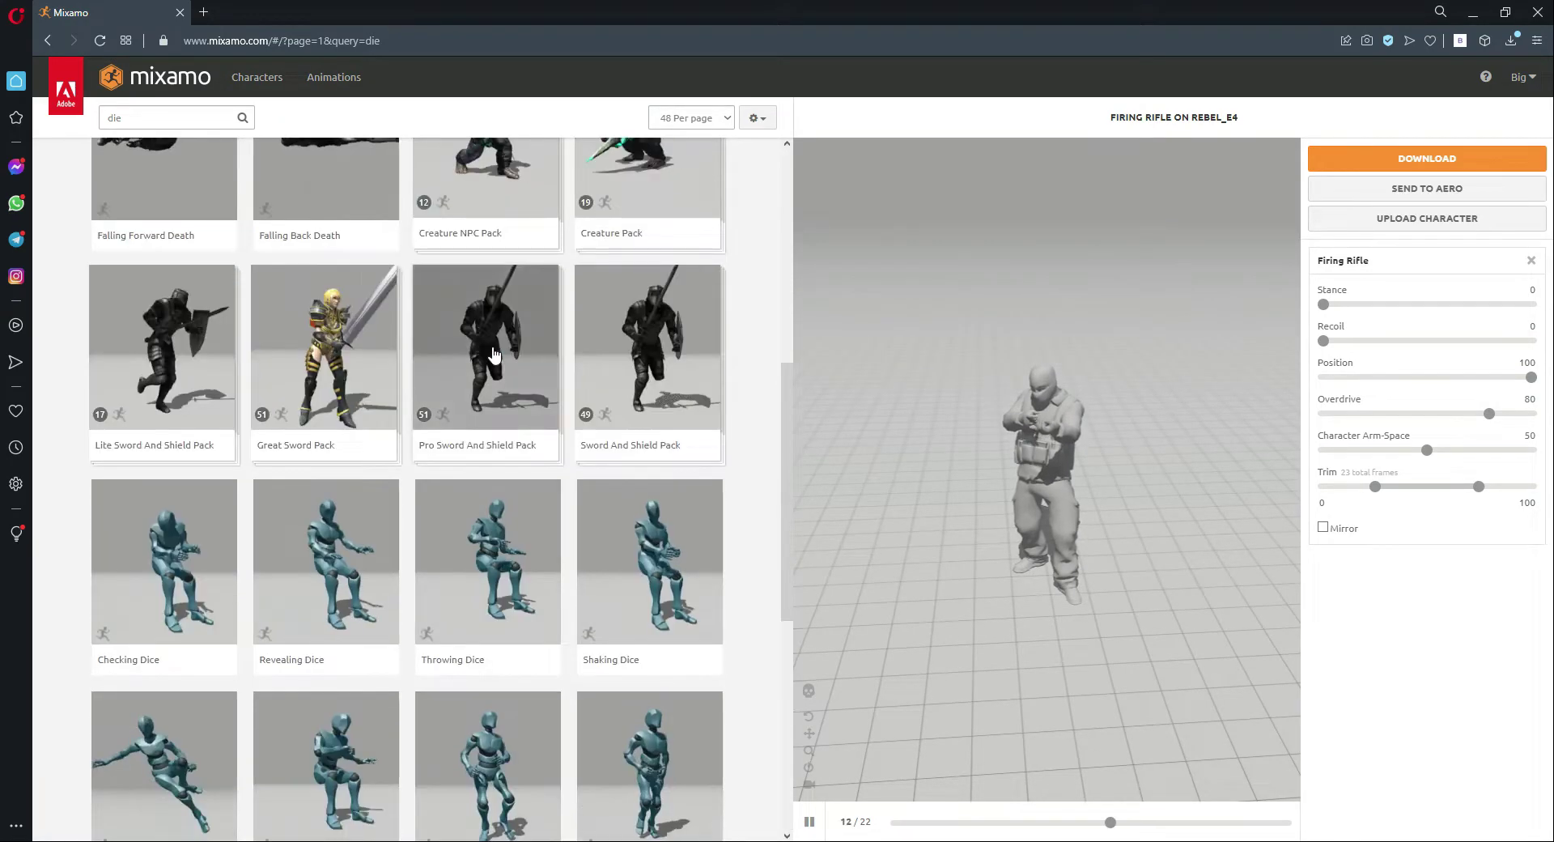
double_click(109, 117)
type("down")
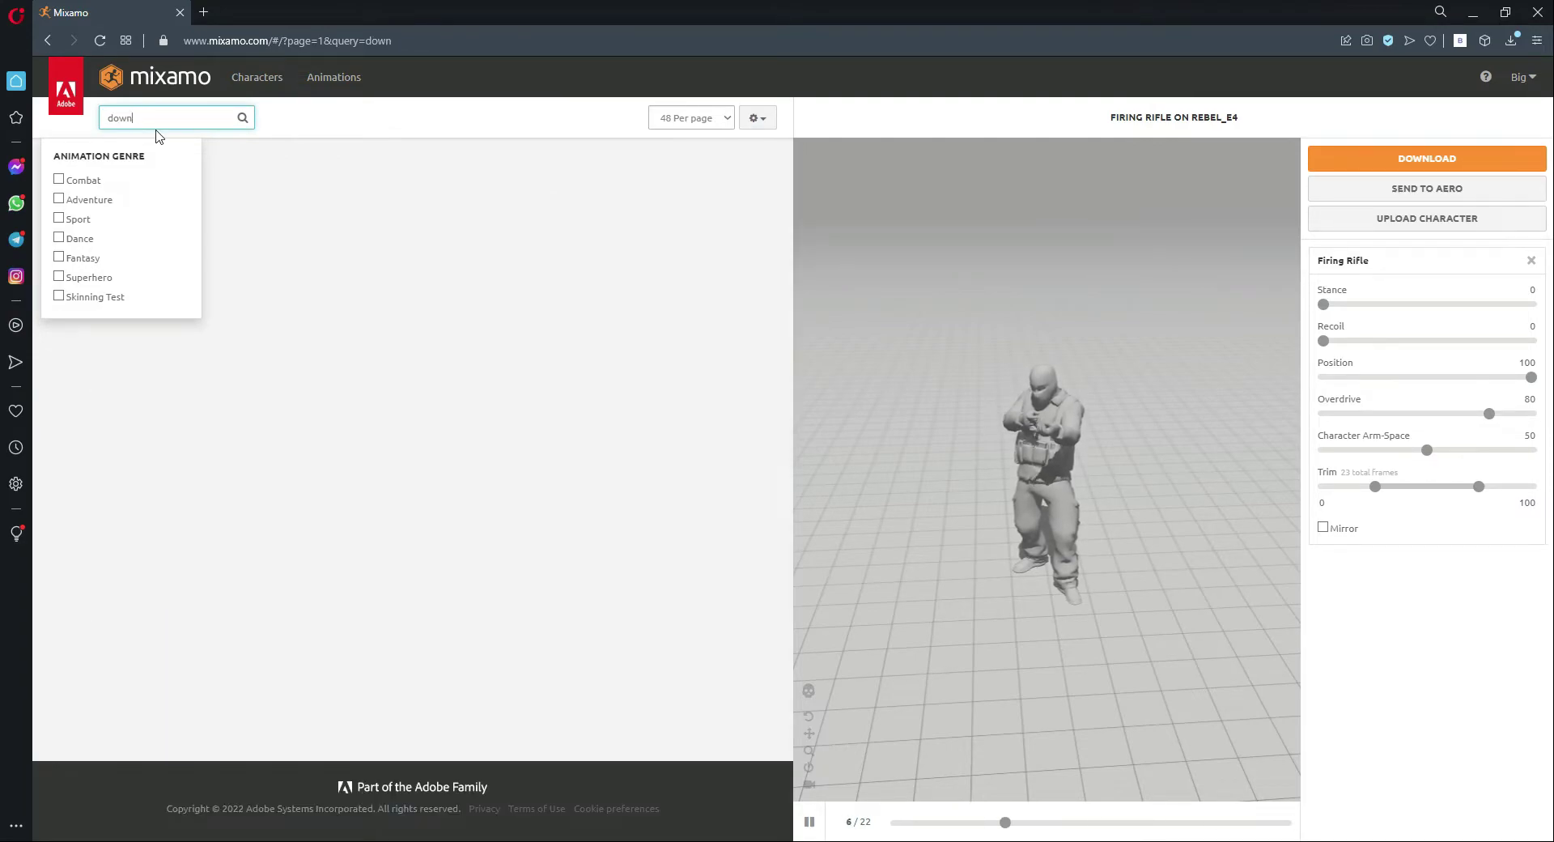
key("Return")
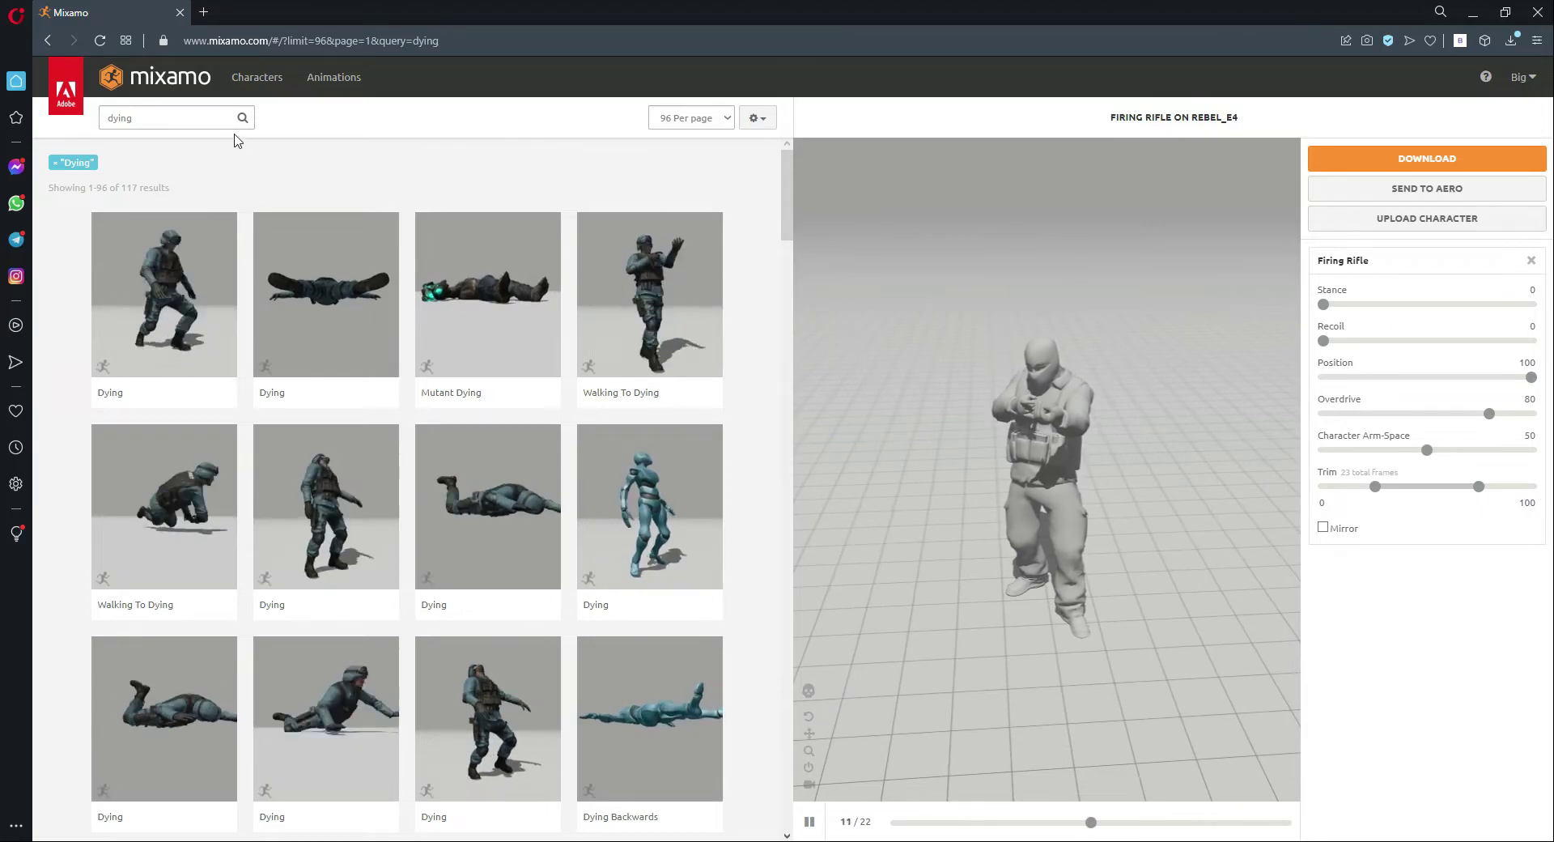
scroll(316, 312, "down", 2)
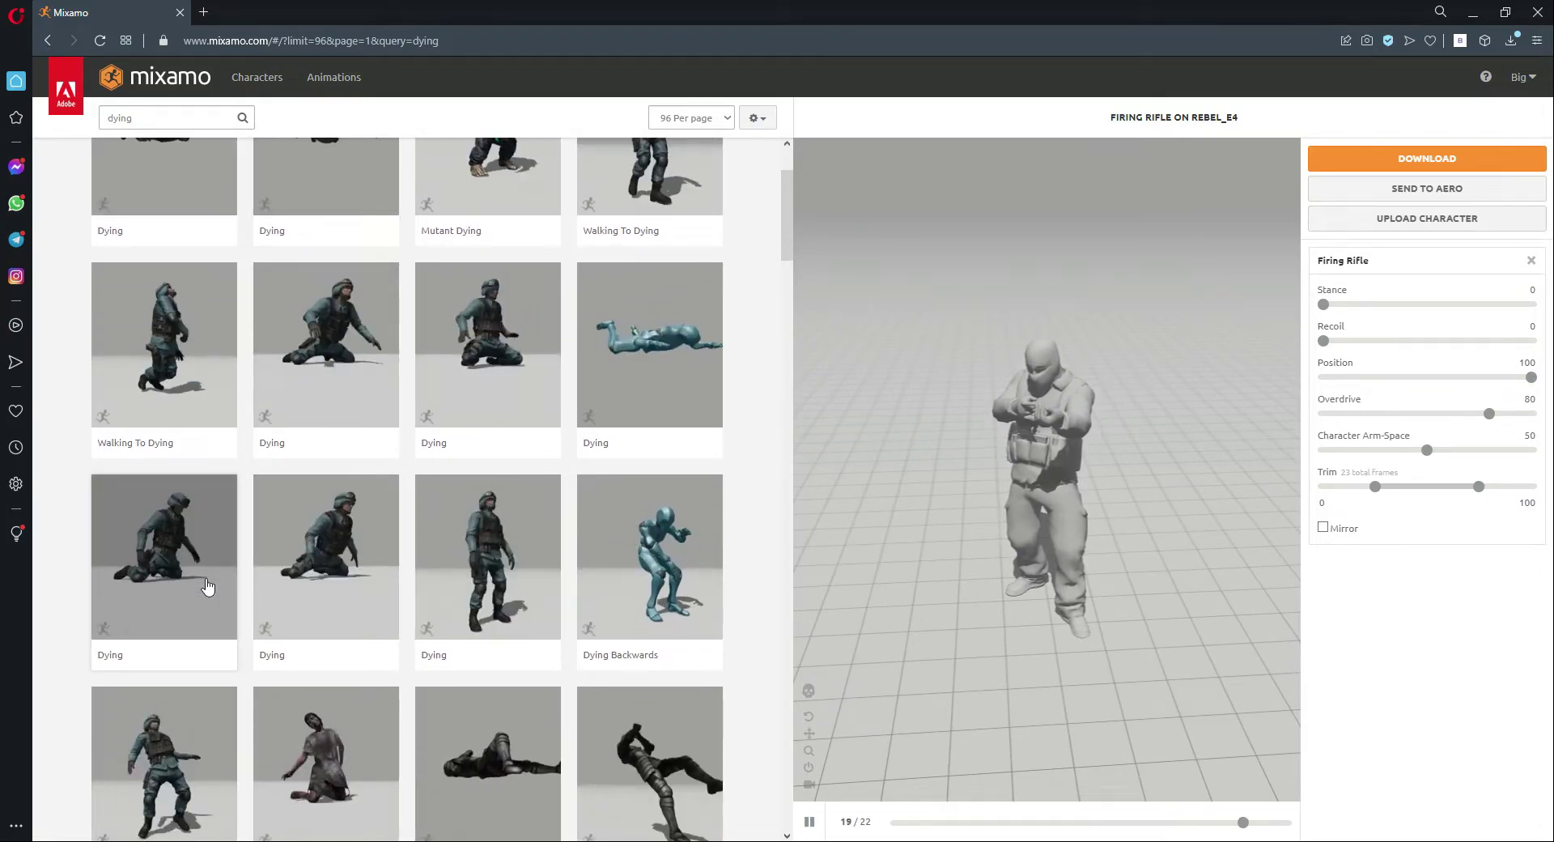
Step: Preview a Dying animation and download it as FBX for Unity, Without Skin, 30 fps
left_click(187, 562)
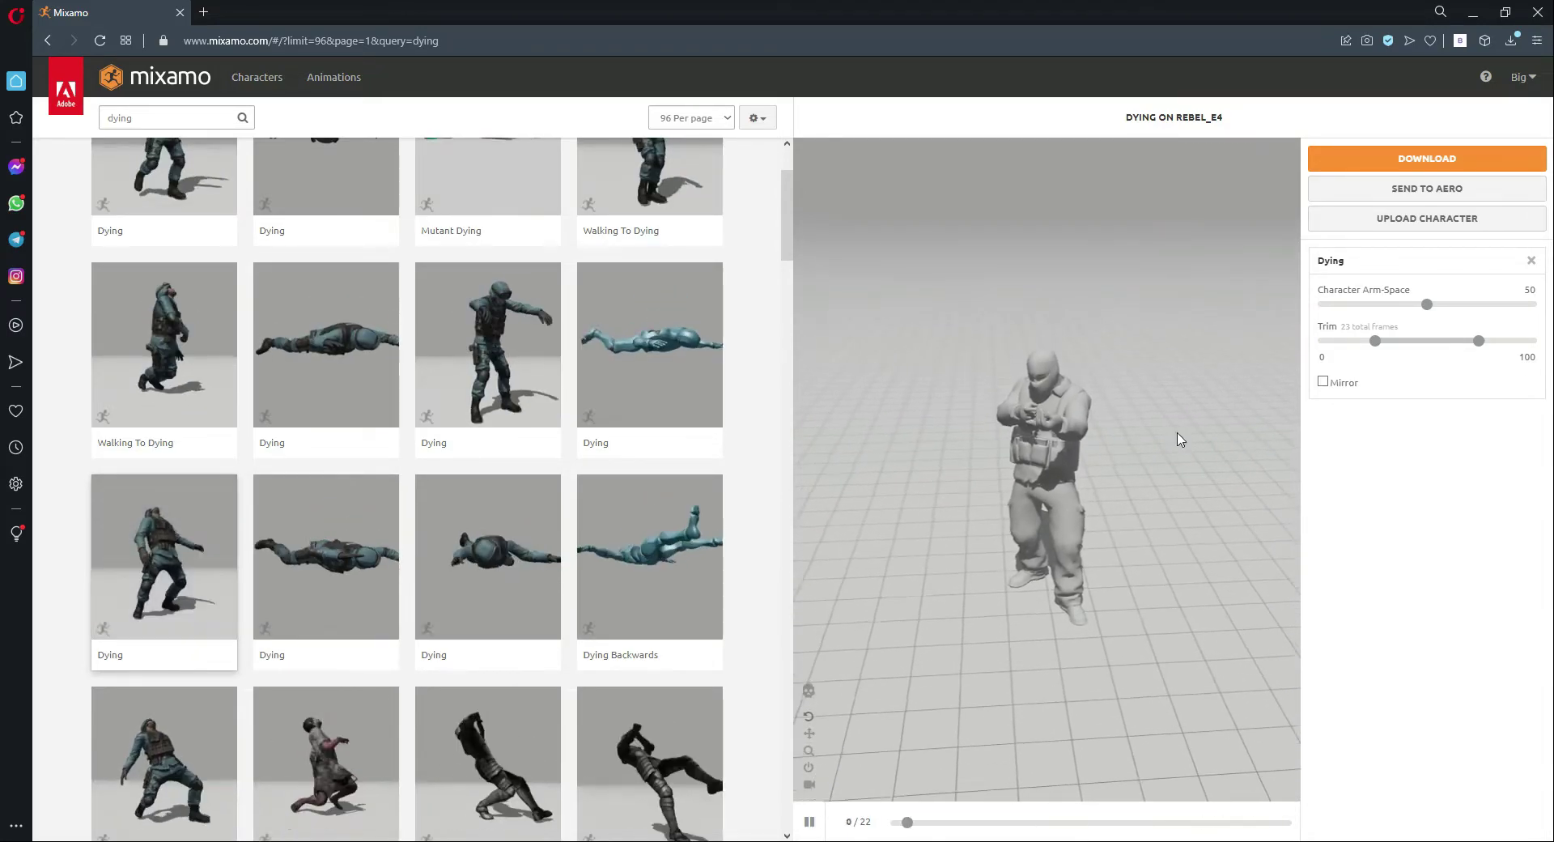
left_click(321, 591)
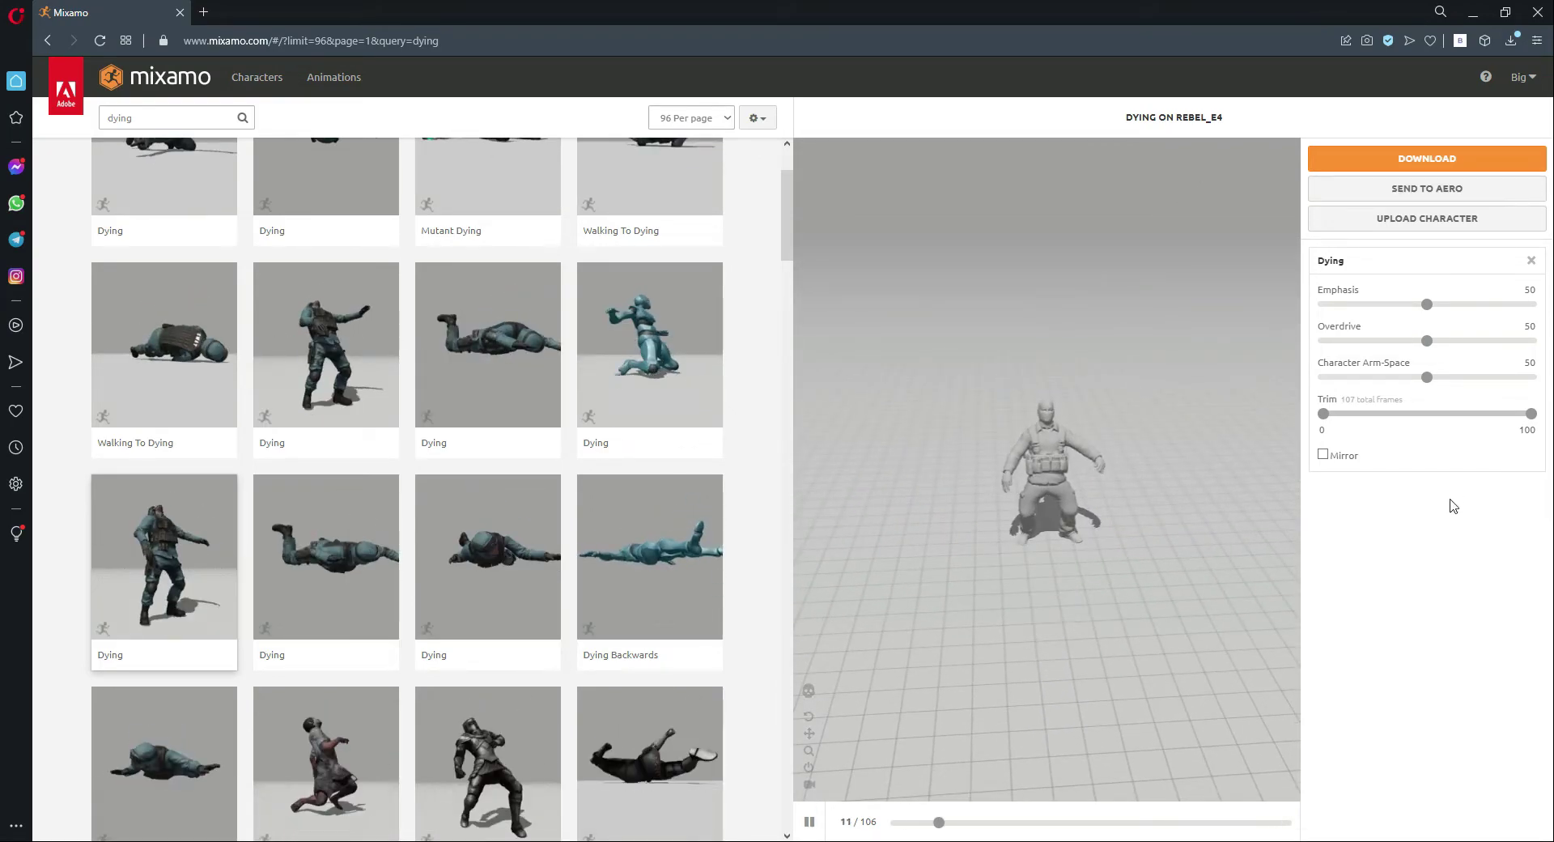
left_click(1440, 162)
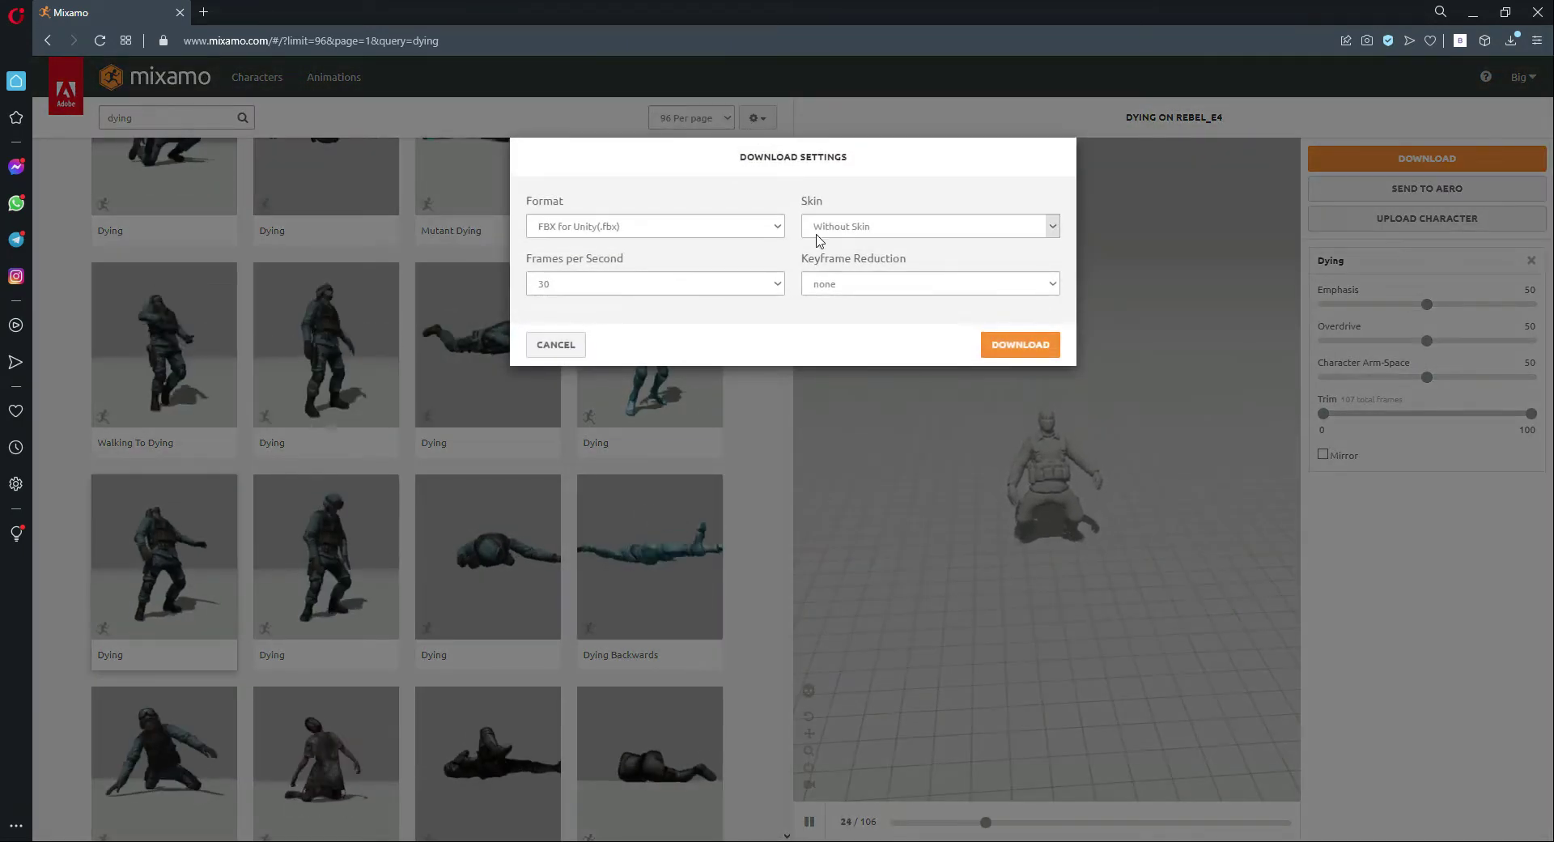
left_click(1004, 344)
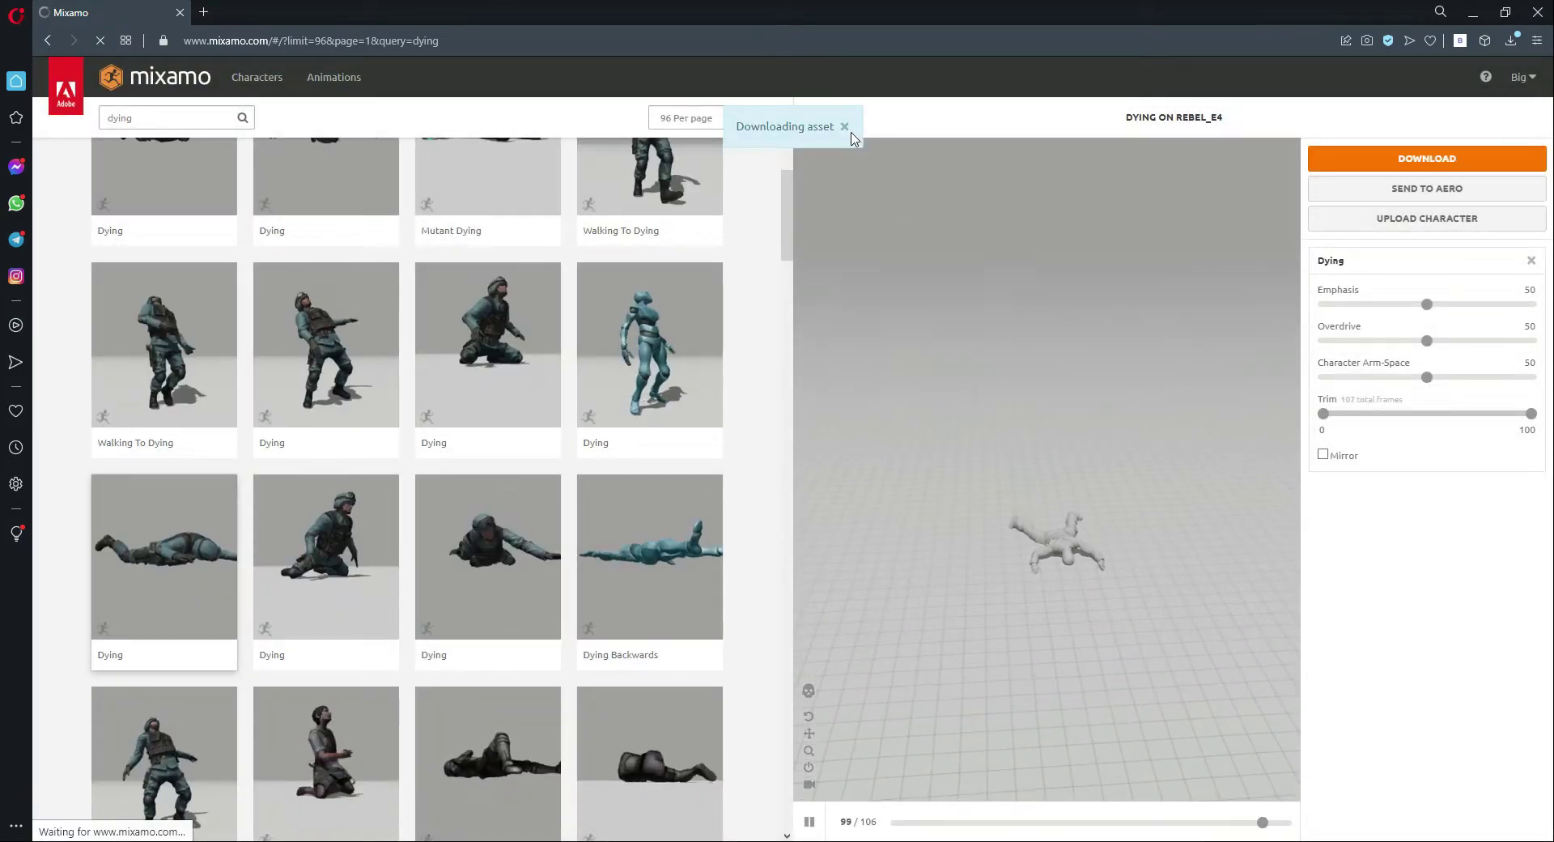
left_click(846, 129)
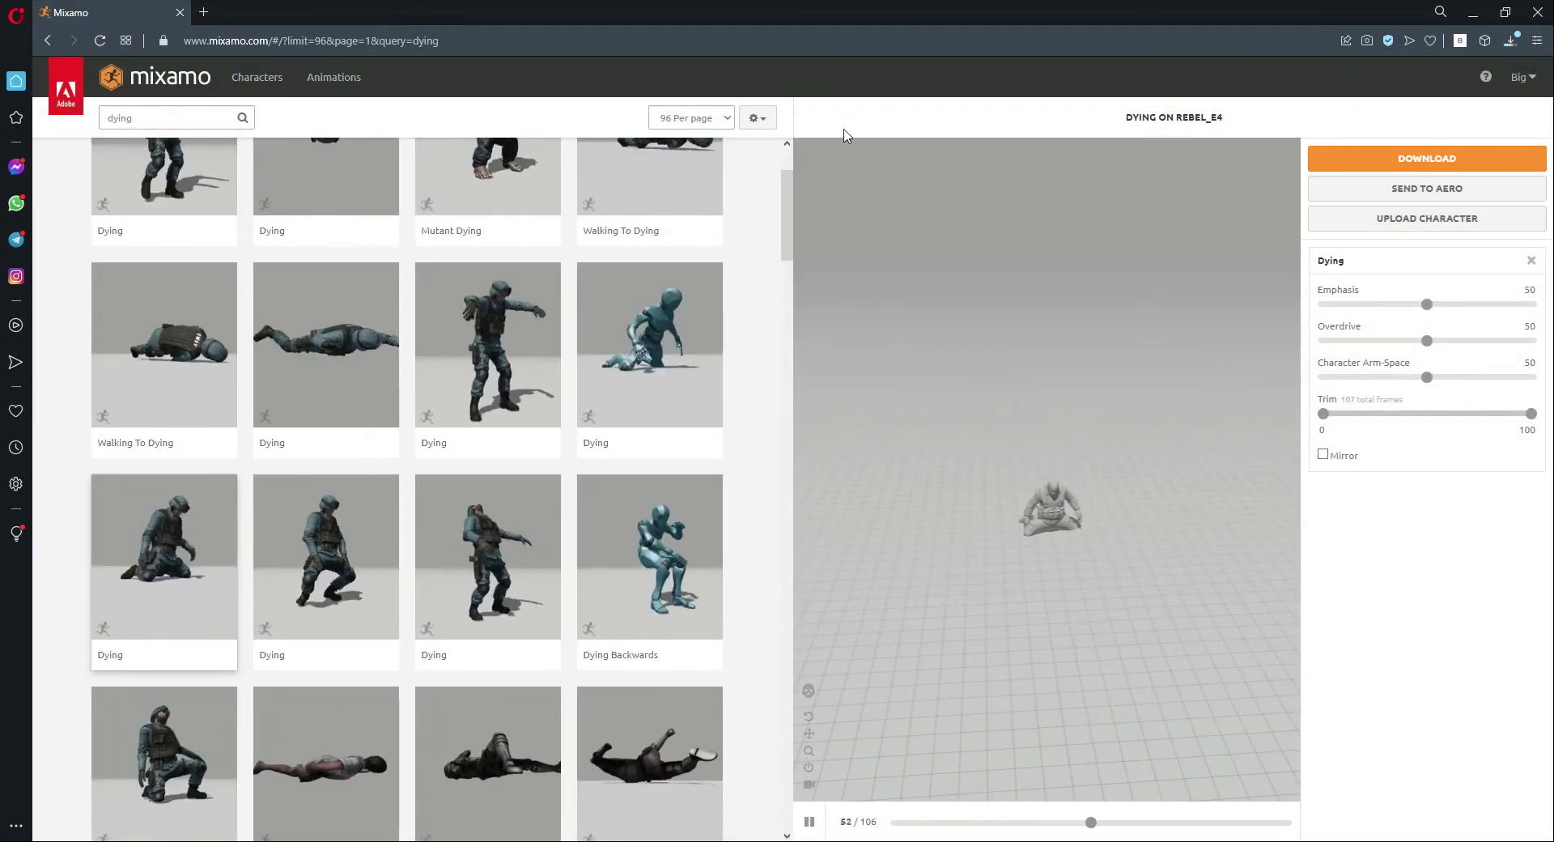
scroll(348, 404, "up", 2)
Step: Replace the dying search with a 'crouch shooting' search
left_click(154, 118)
key("ctrl+a")
key("BackSpace")
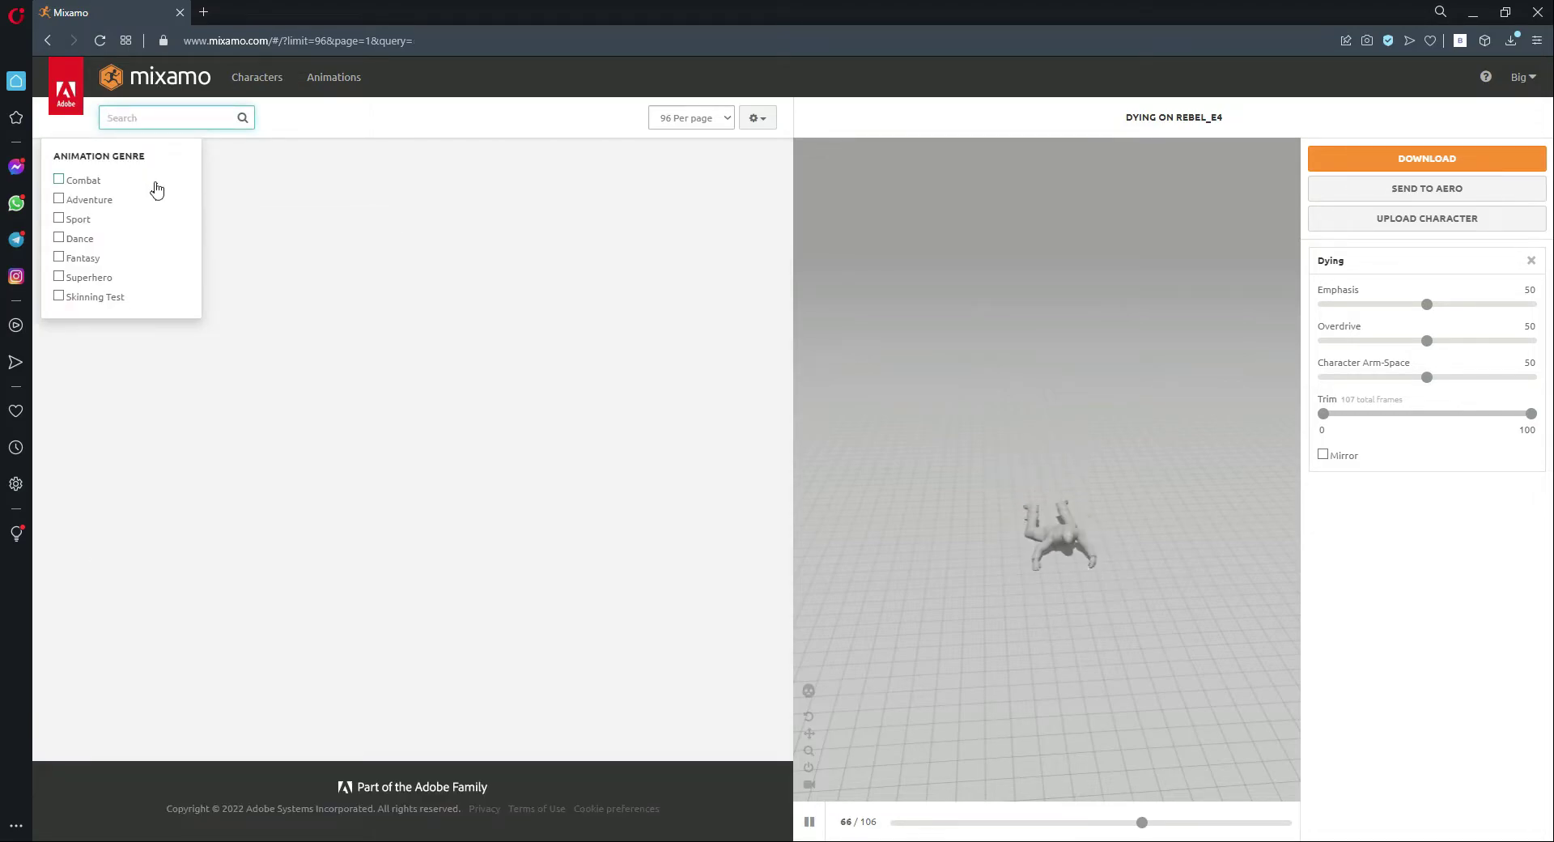
type("crouch ")
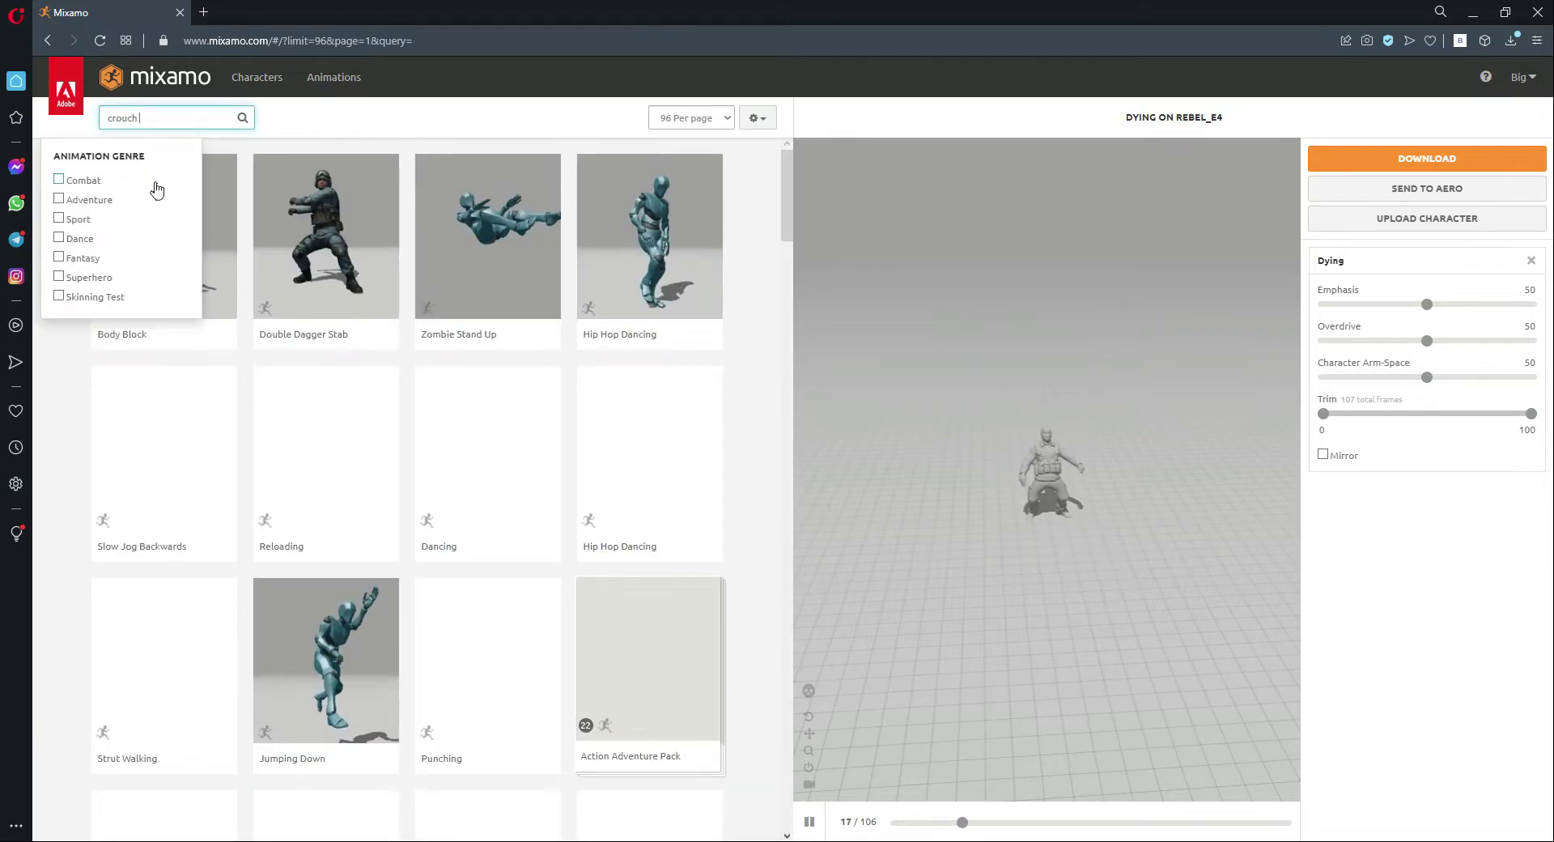
type("shooting")
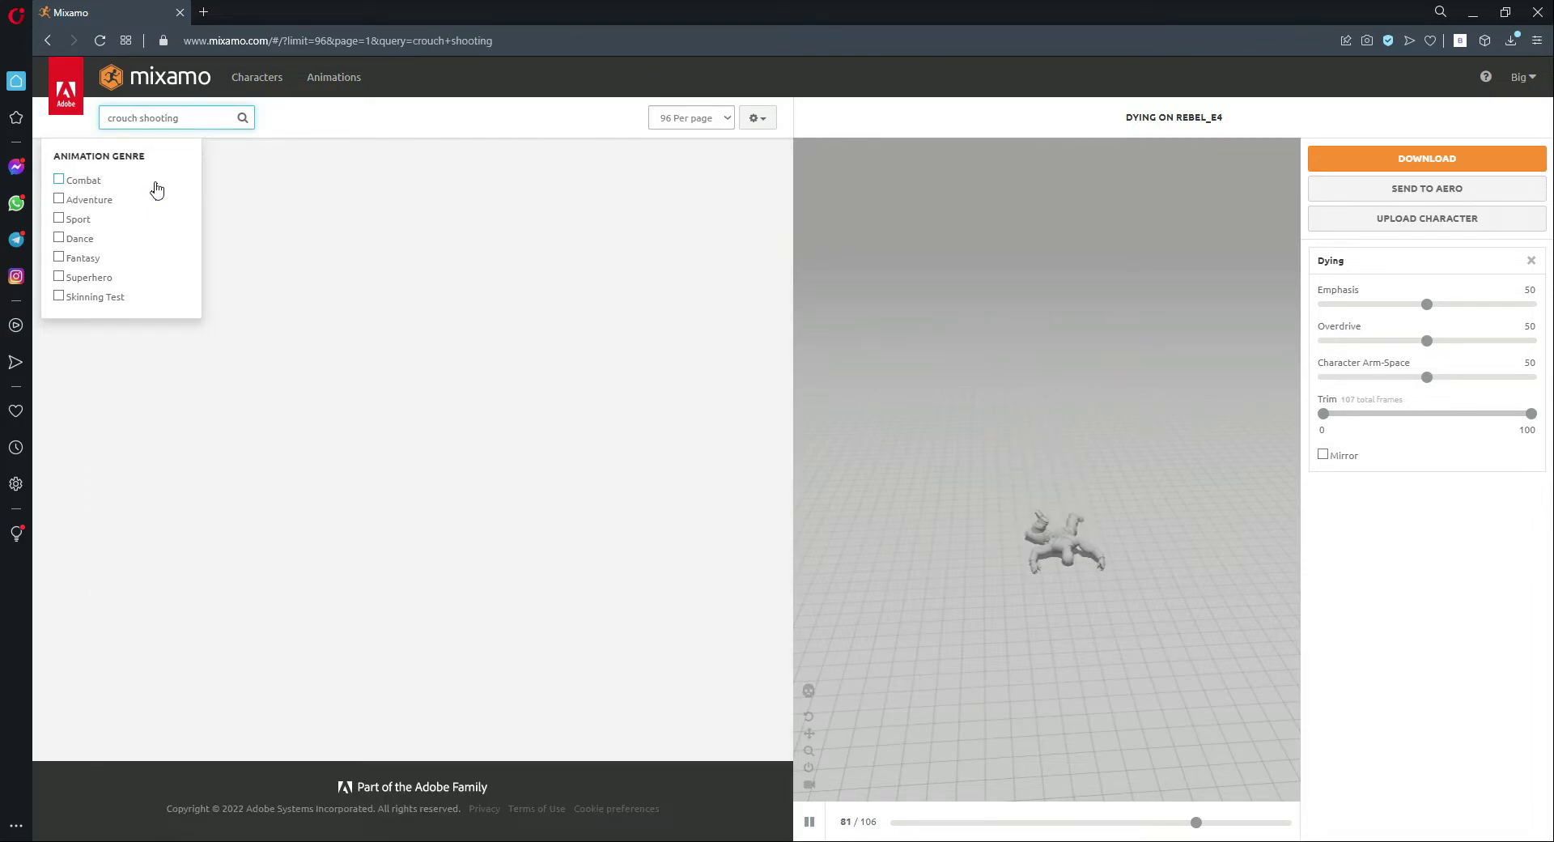
key("Return")
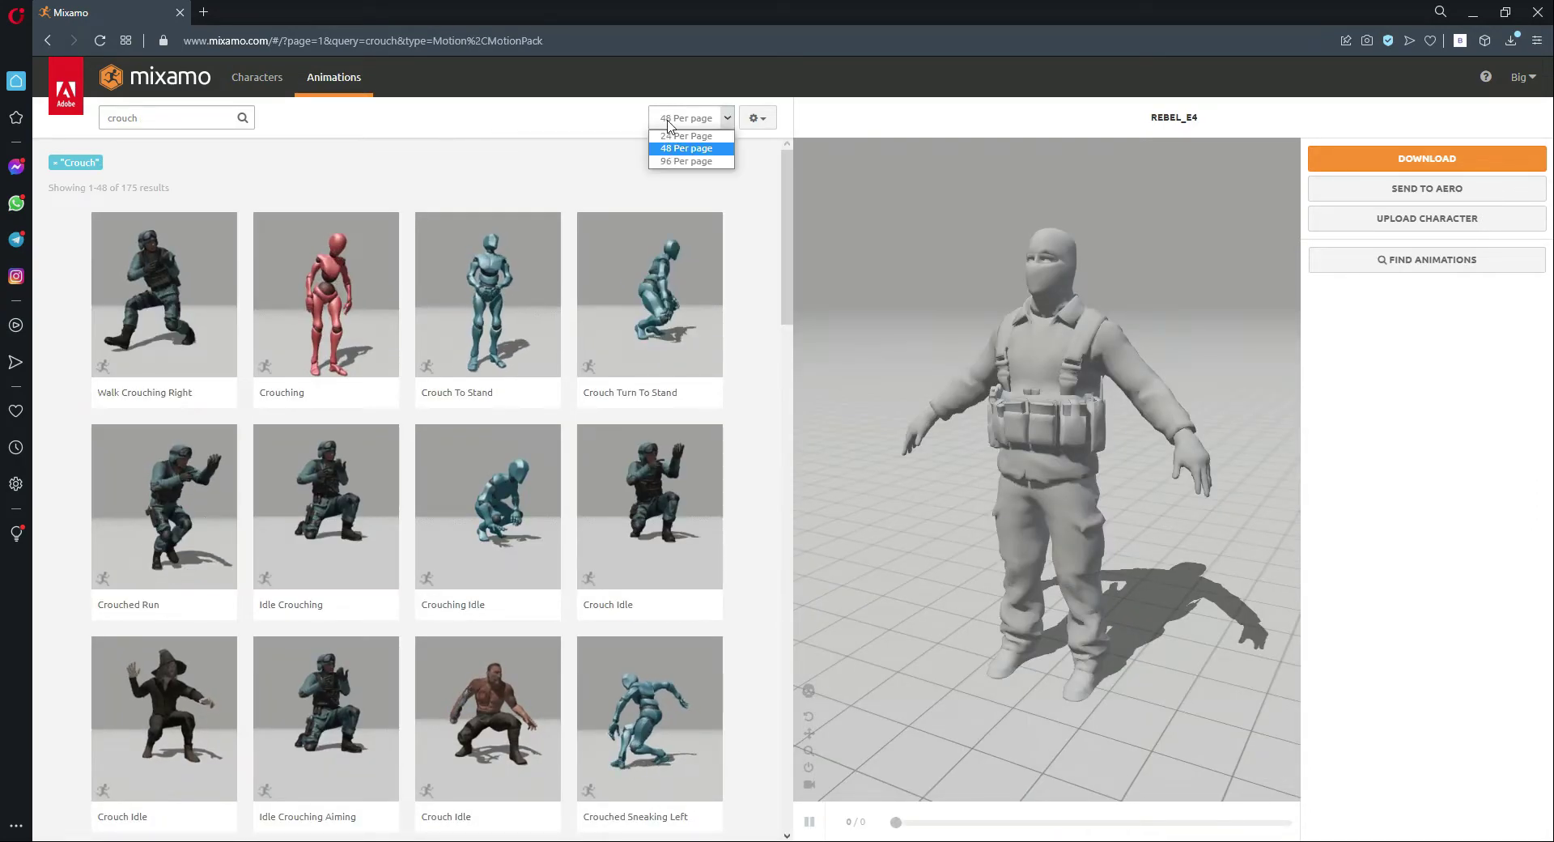
Step: Show 96 results per page, browse them, and preview the crouched Fire Rifle animation
left_click(688, 162)
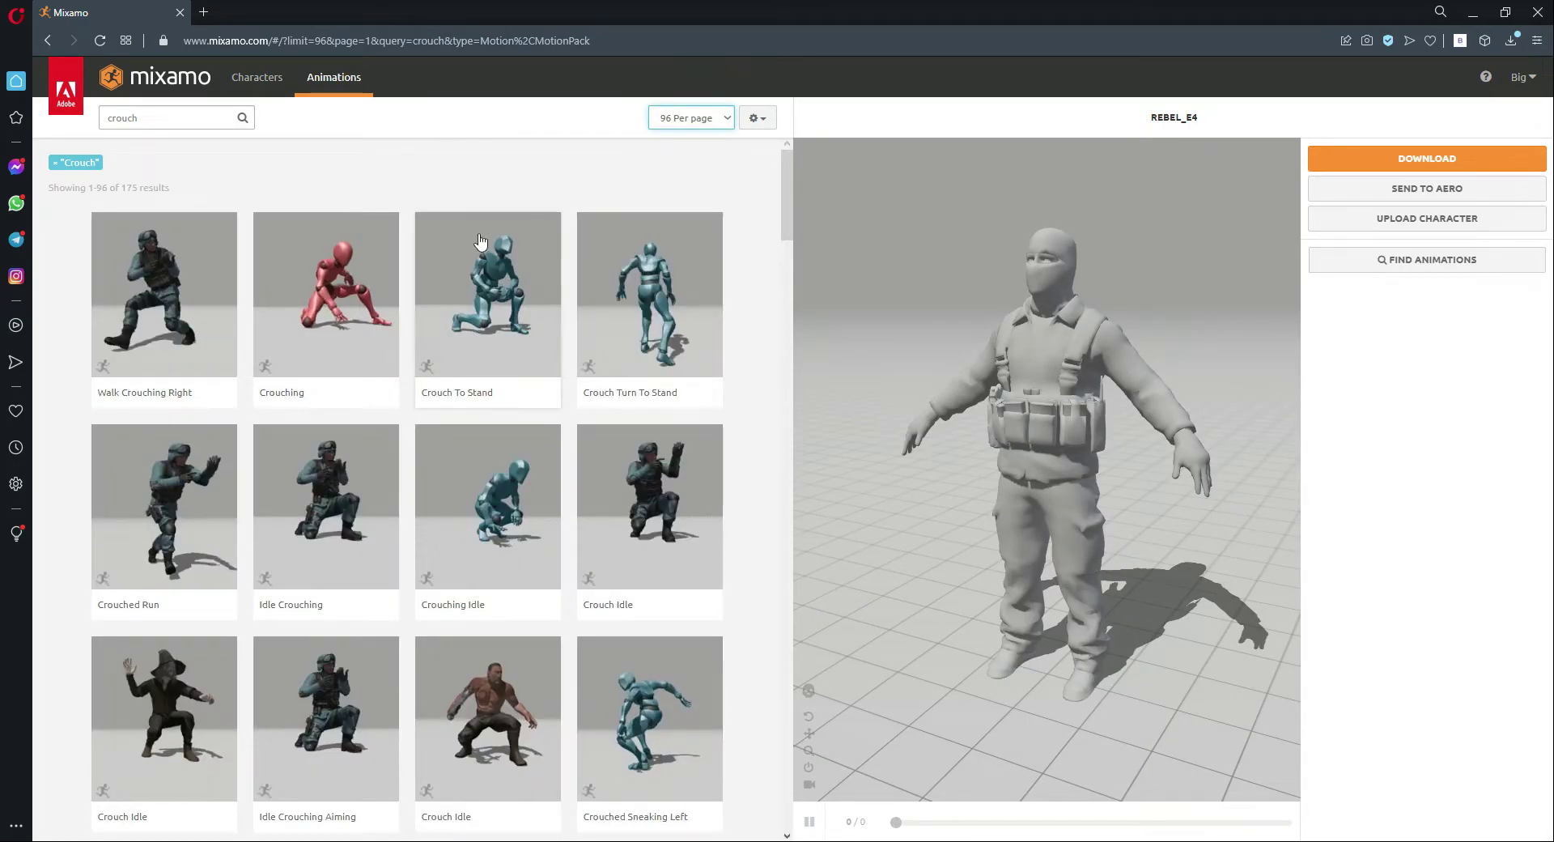
scroll(434, 319, "down", 6)
scroll(429, 323, "up", 3)
scroll(429, 322, "down", 5)
scroll(429, 322, "down", 3)
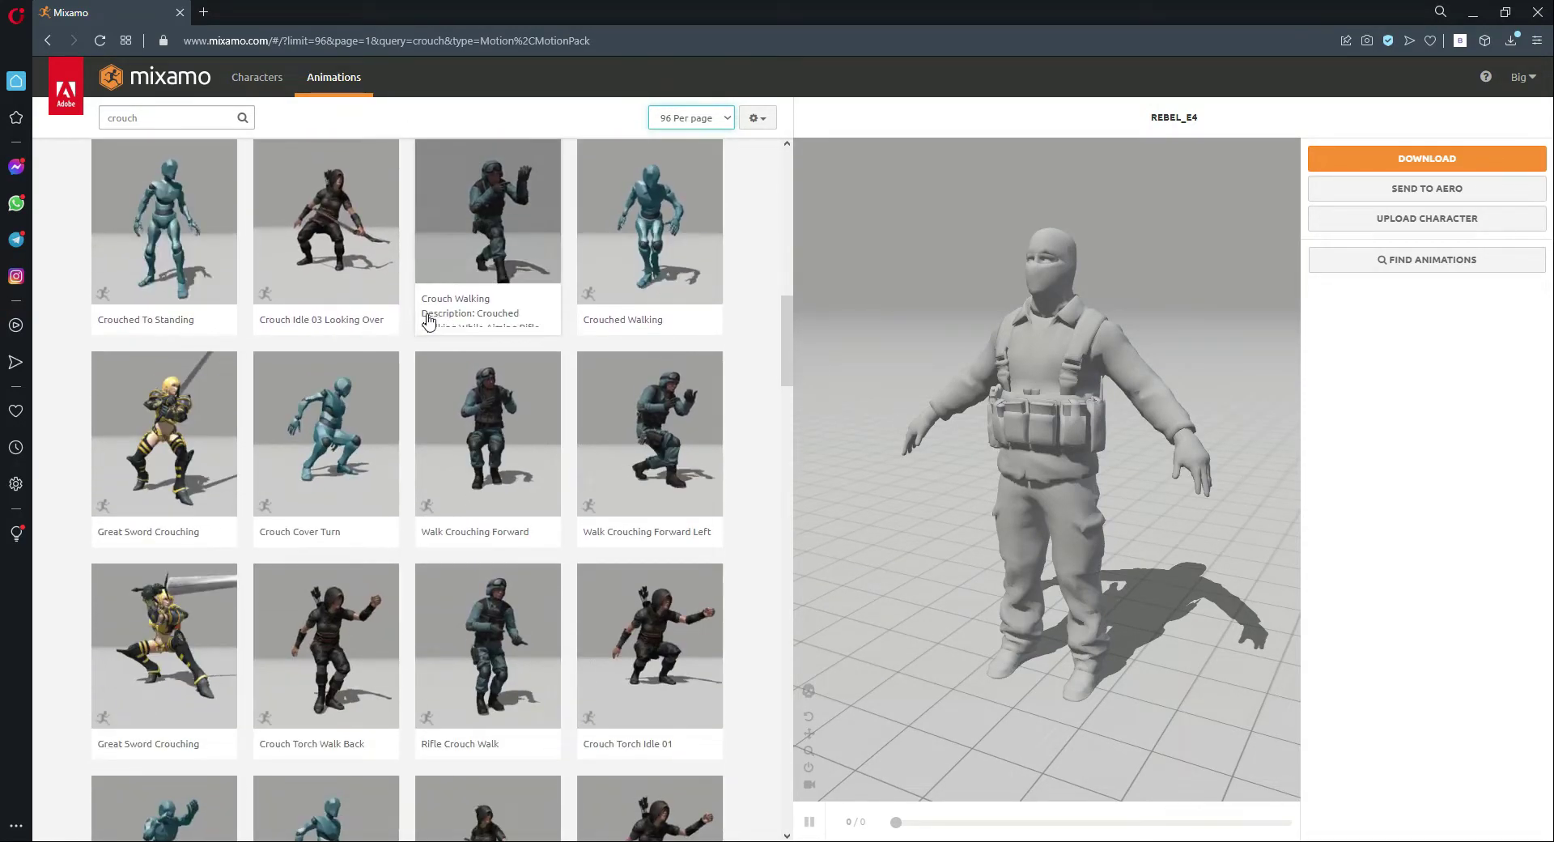
scroll(429, 322, "down", 9)
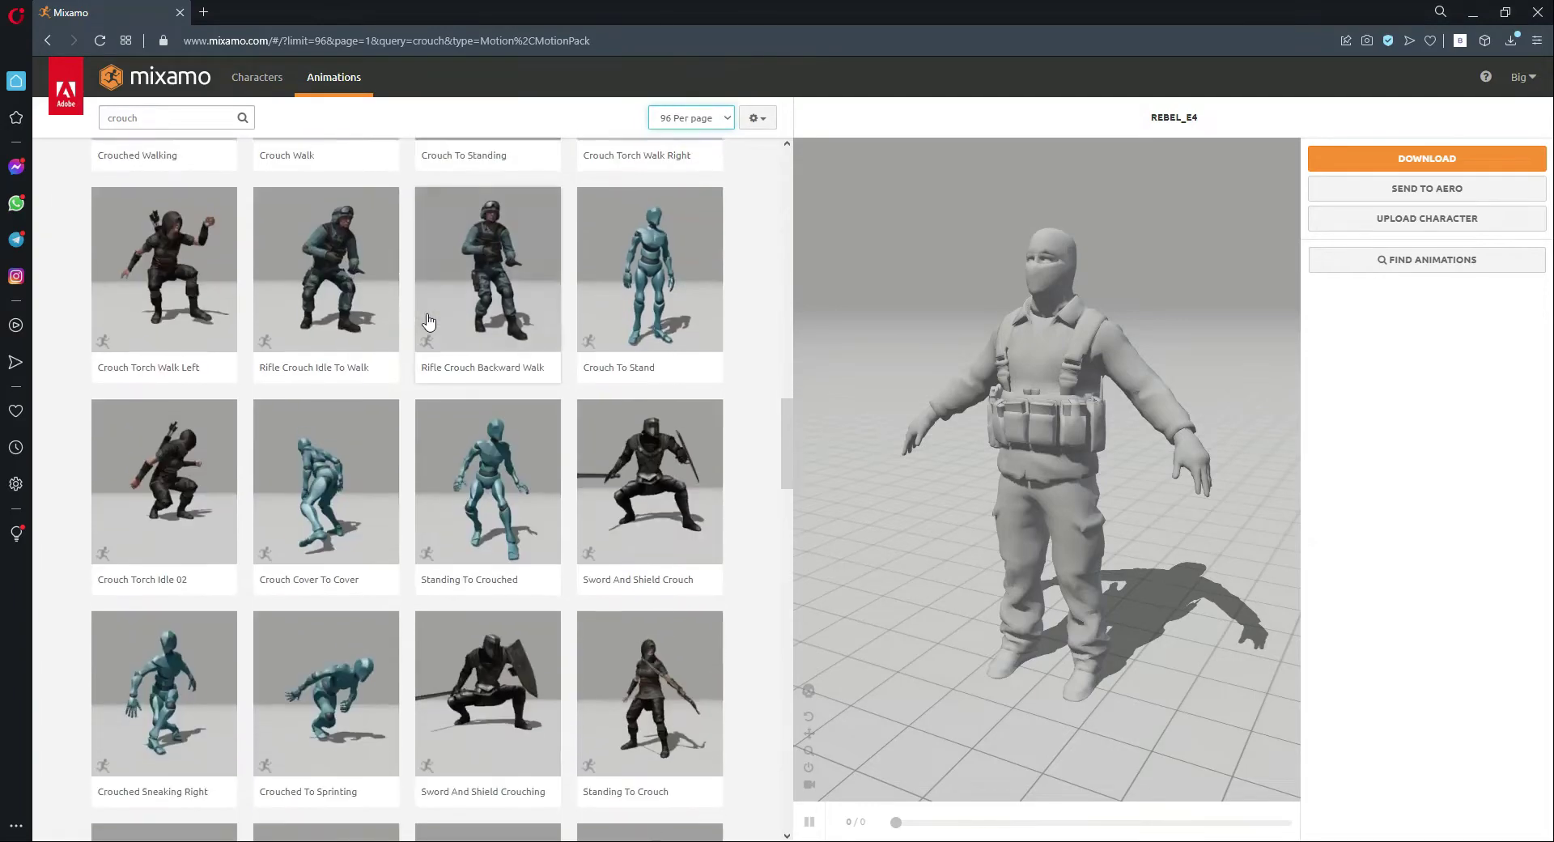
scroll(429, 323, "down", 9)
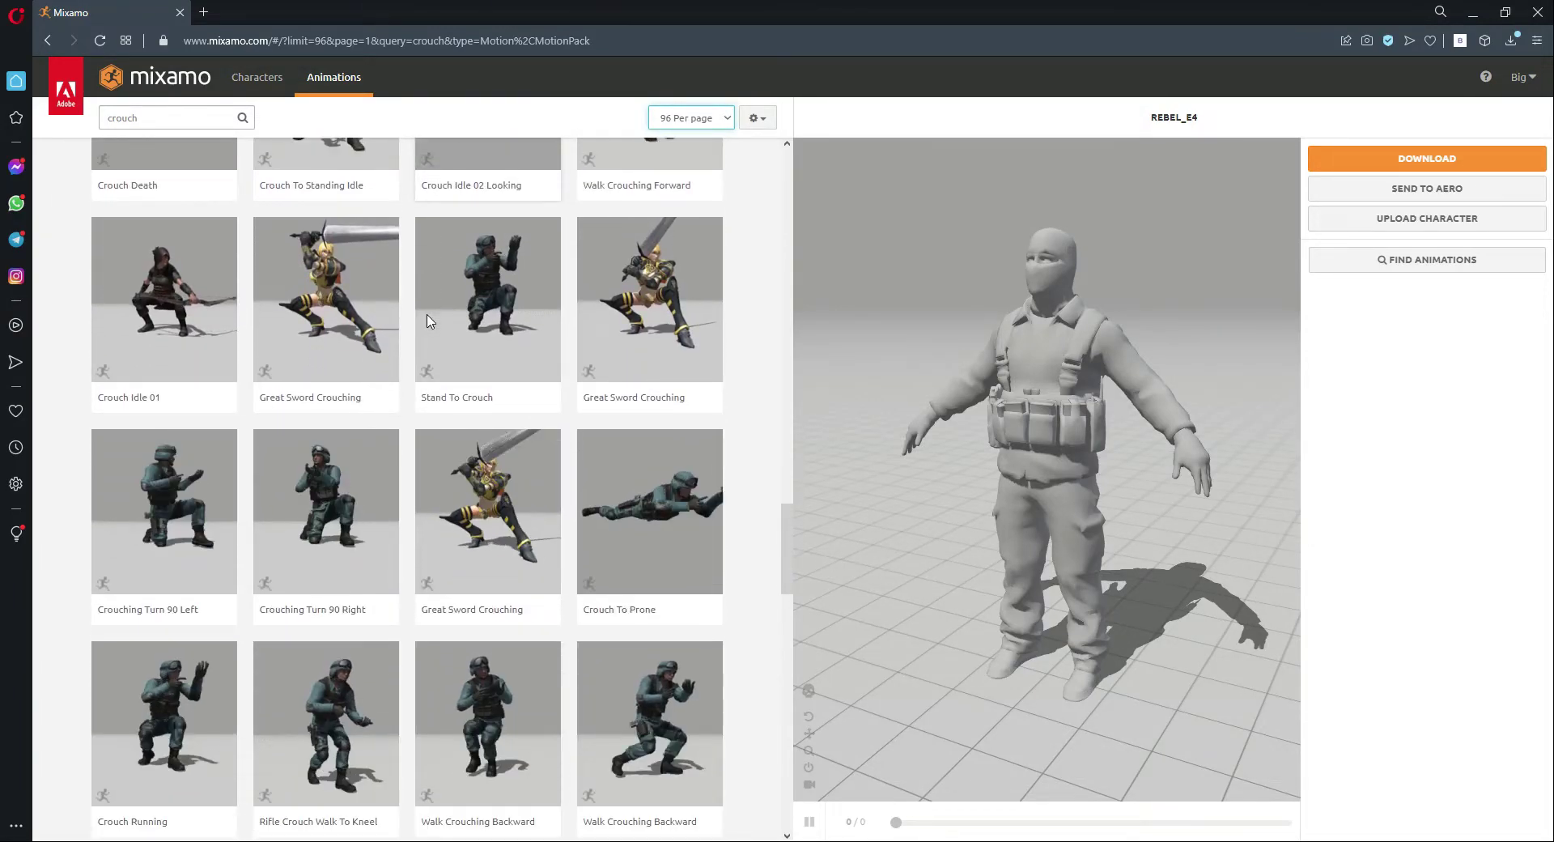
scroll(429, 323, "down", 6)
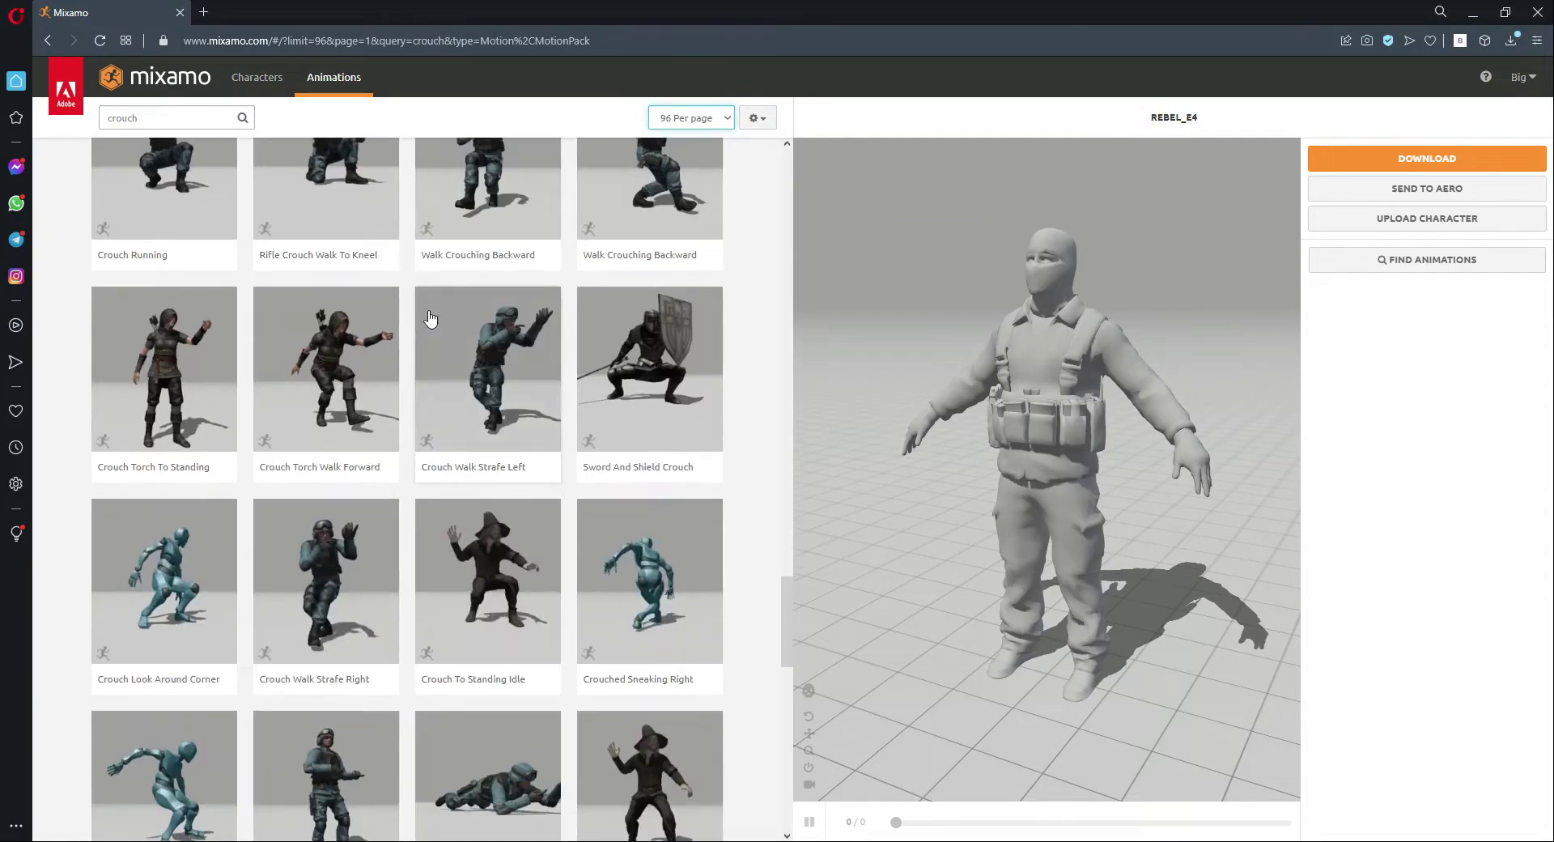
scroll(463, 378, "down", 5)
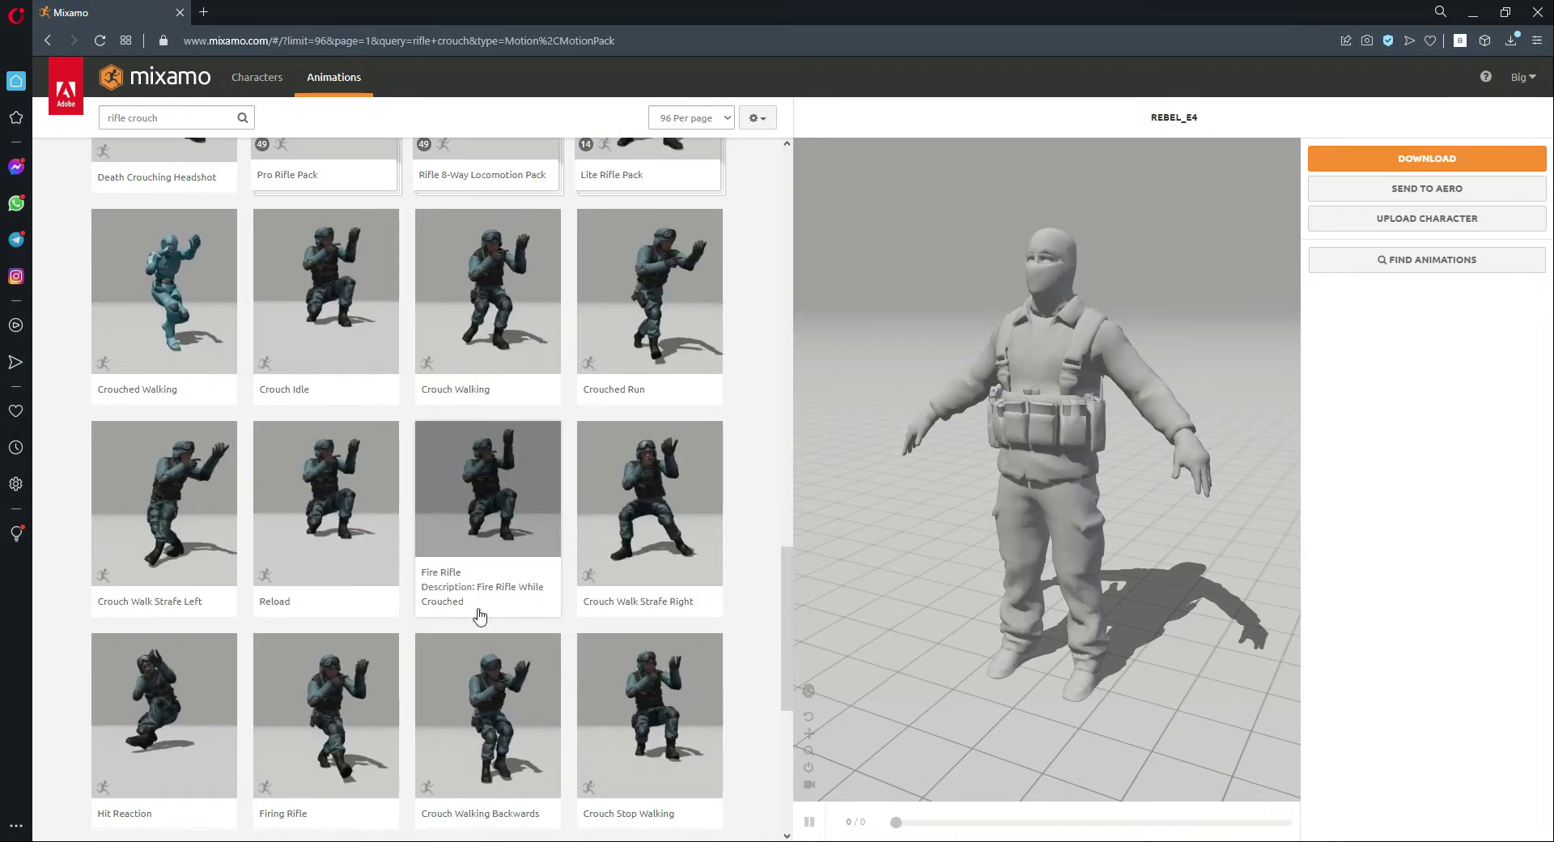
left_click(497, 510)
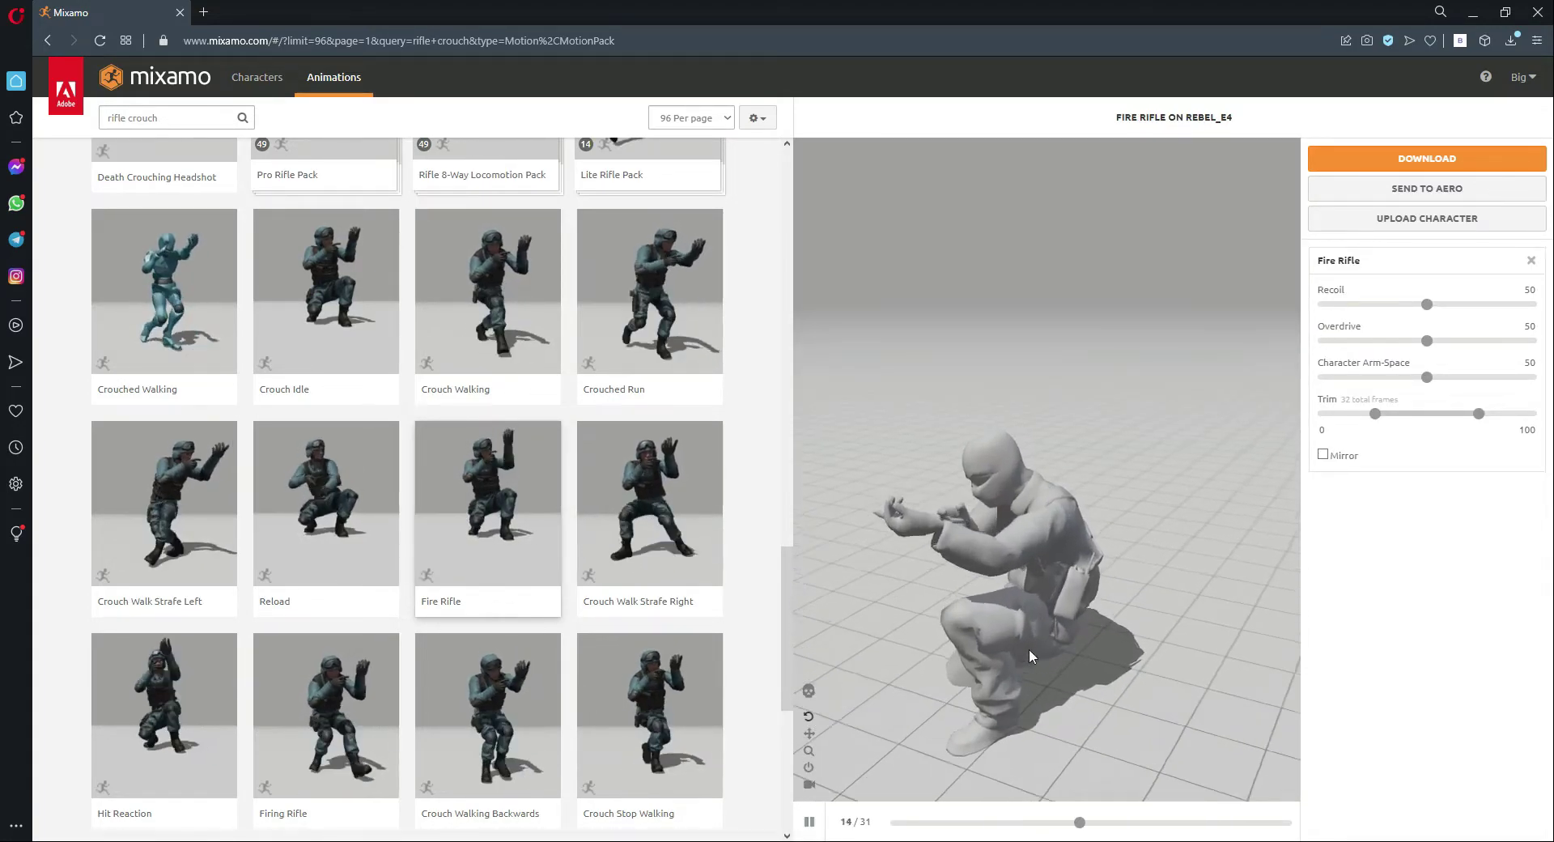
Step: Download the crouched Fire Rifle animation Without Skin as Rebel_e4@Fire Rifle.fbx
left_click_drag(1031, 391, 1083, 362)
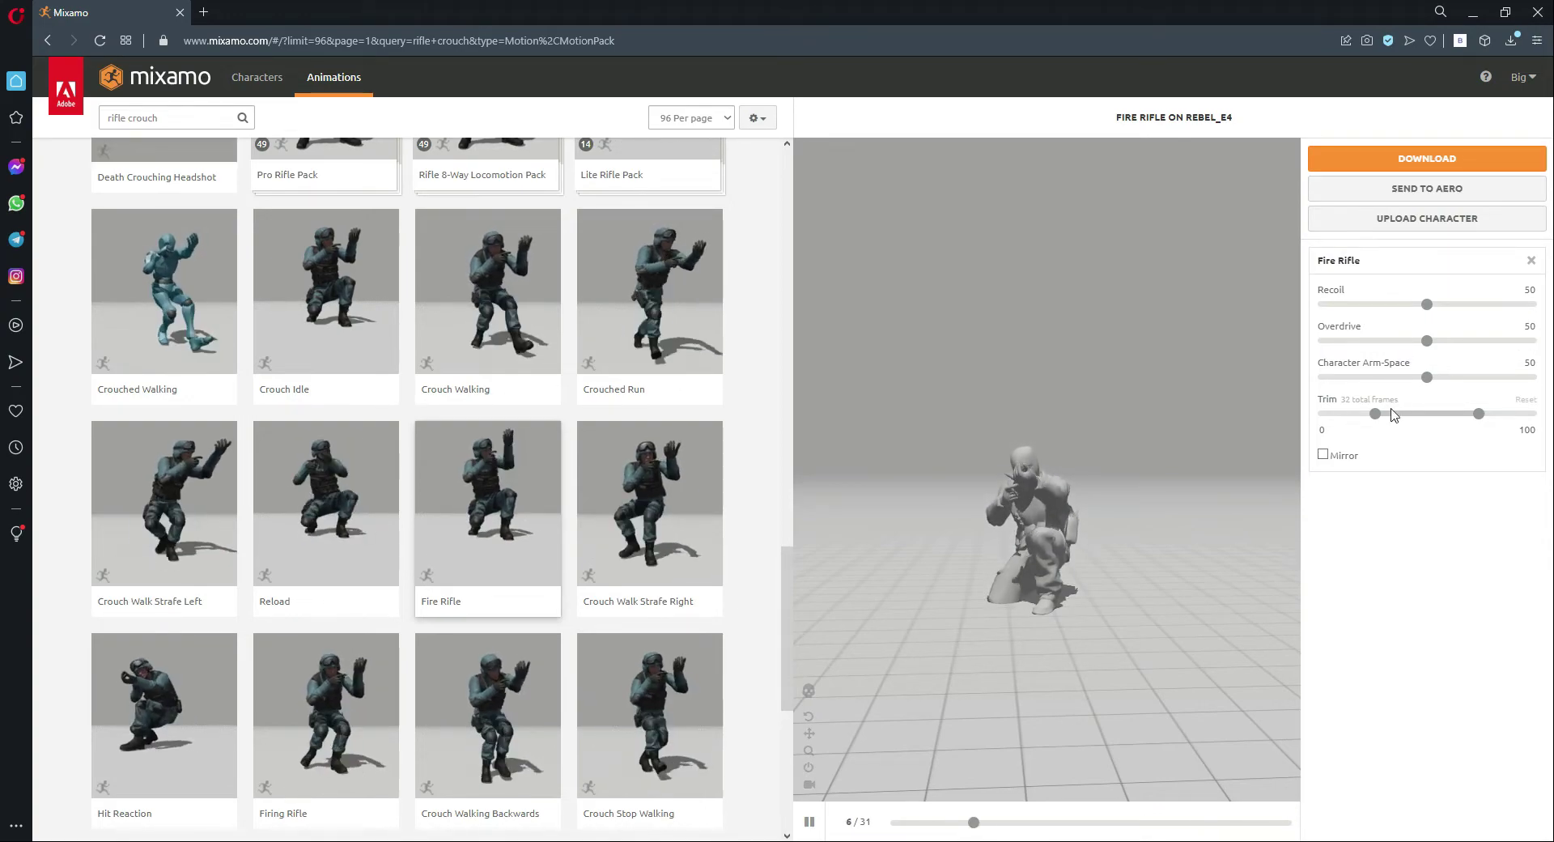
left_click(1417, 162)
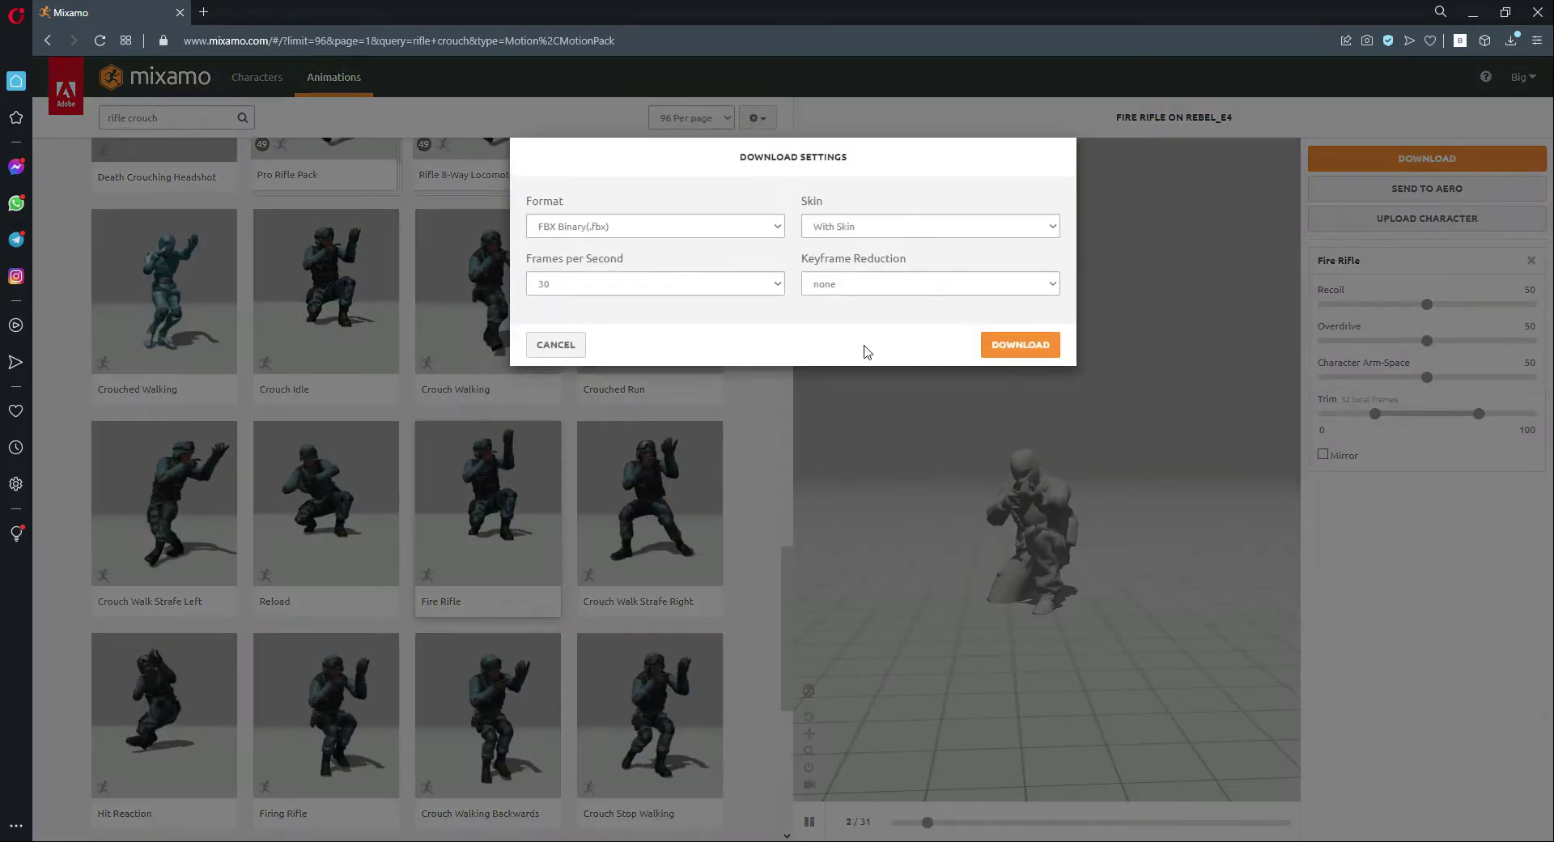
left_click(817, 227)
left_click(842, 256)
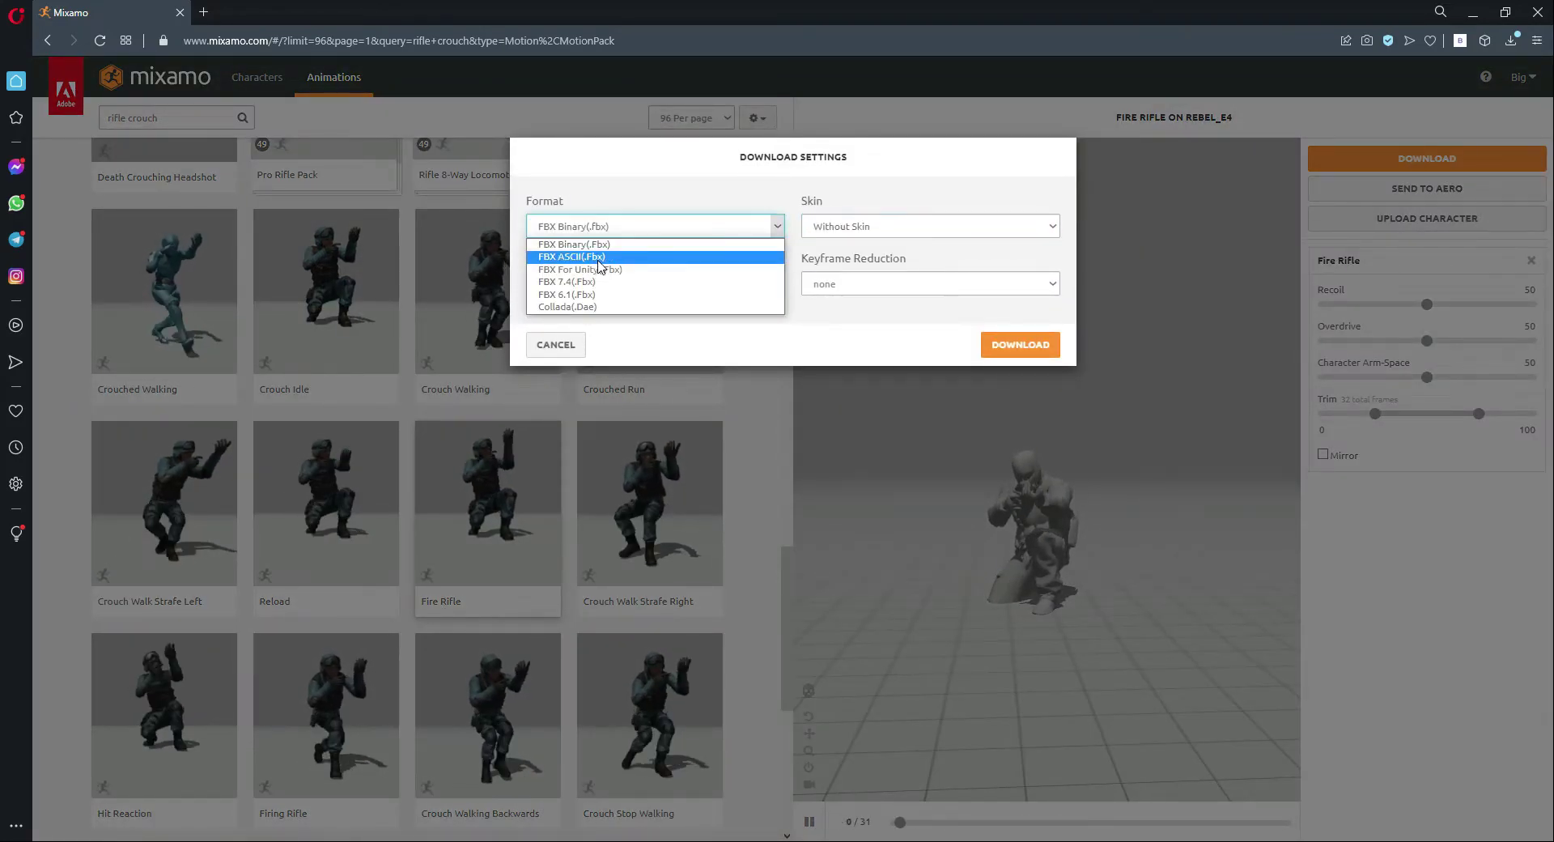
left_click(1020, 346)
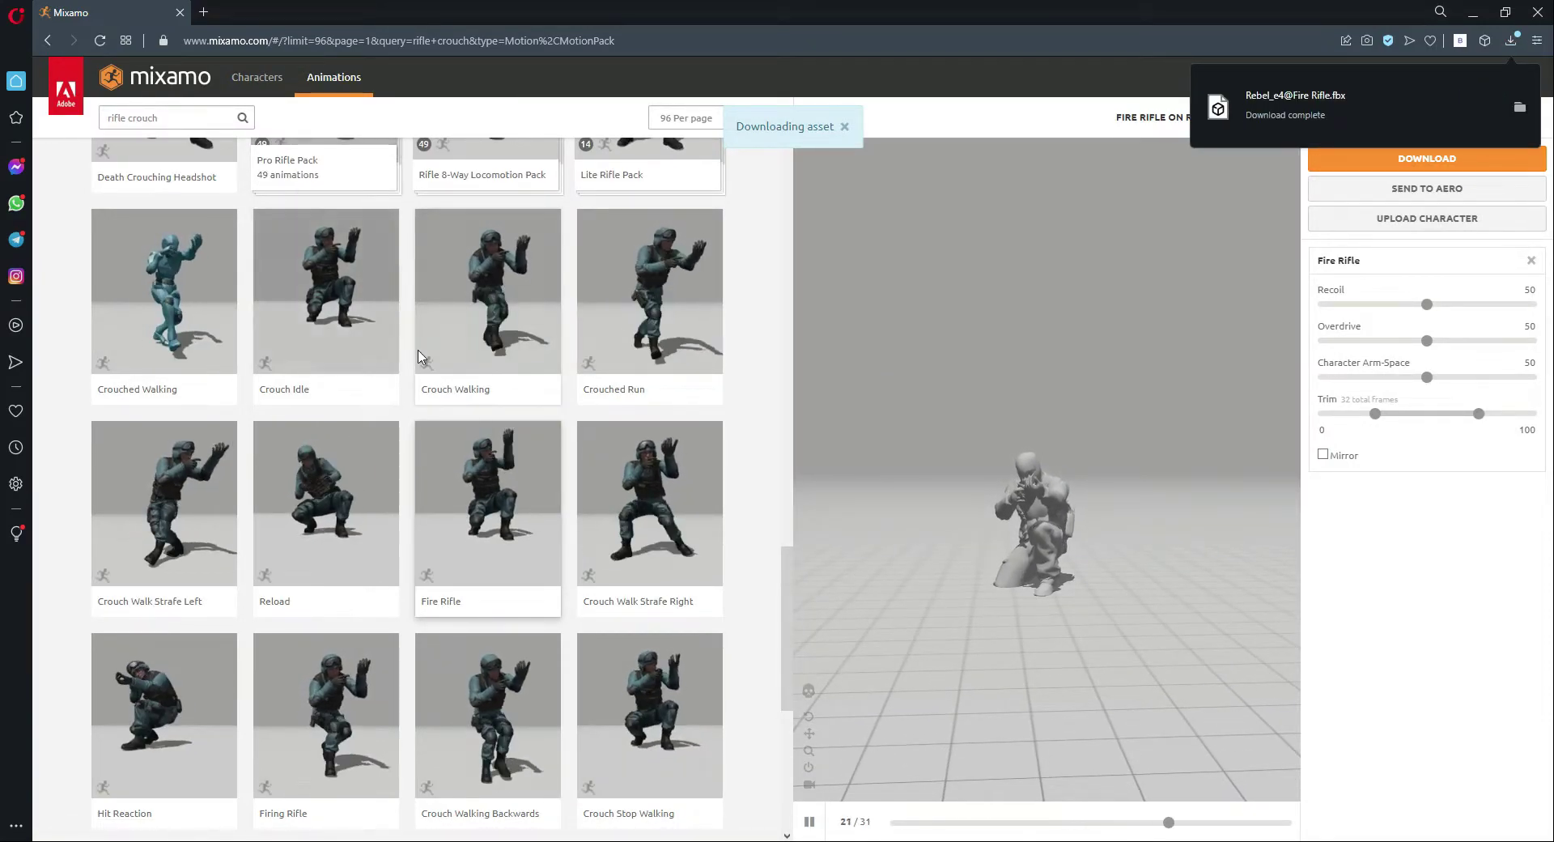
scroll(399, 559, "down", 3)
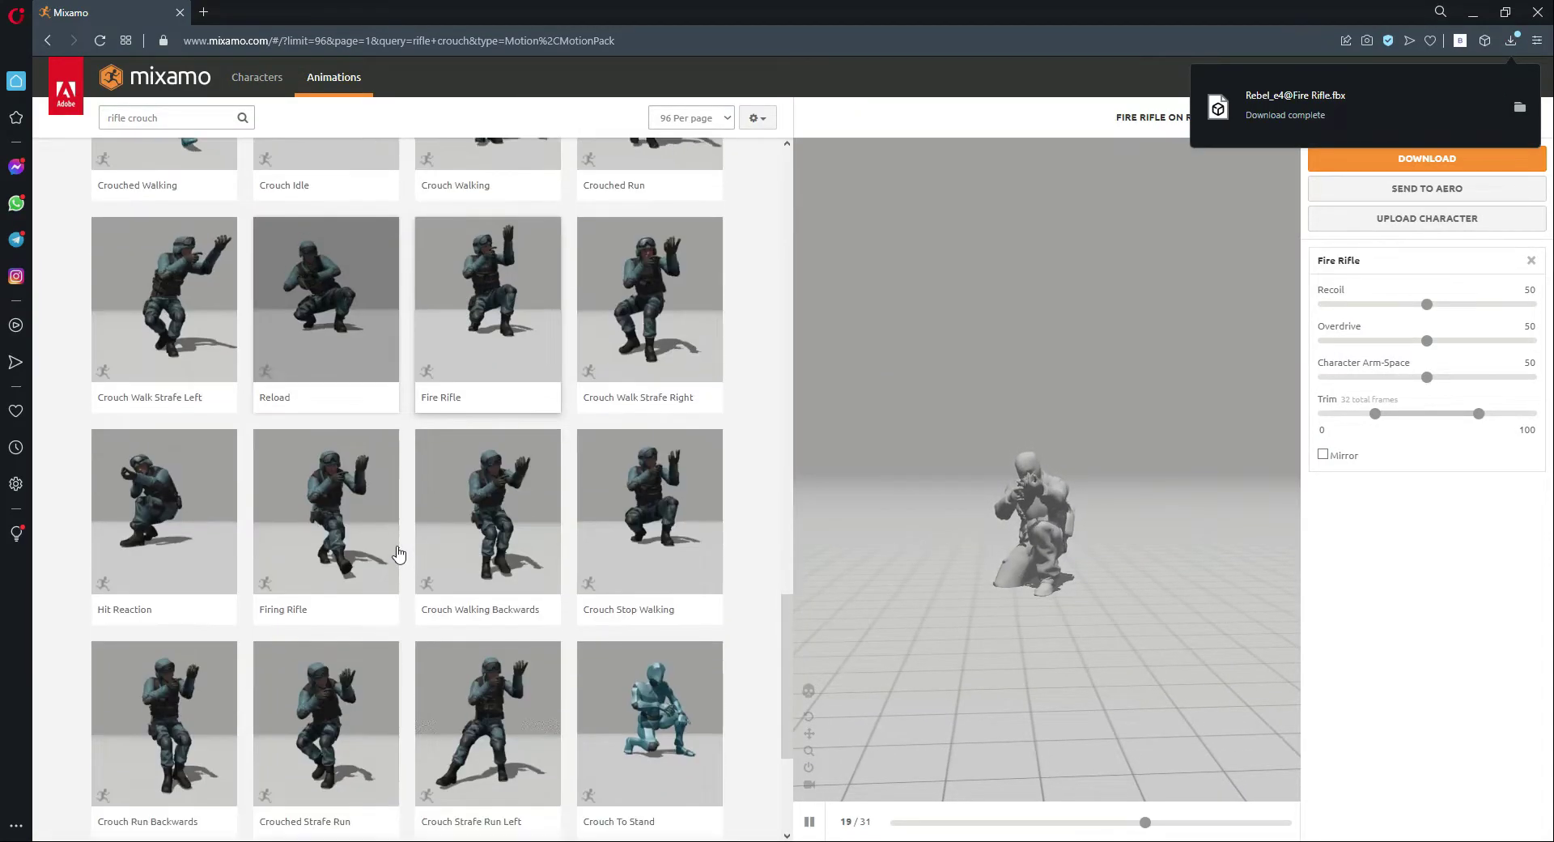
scroll(434, 537, "down", 10)
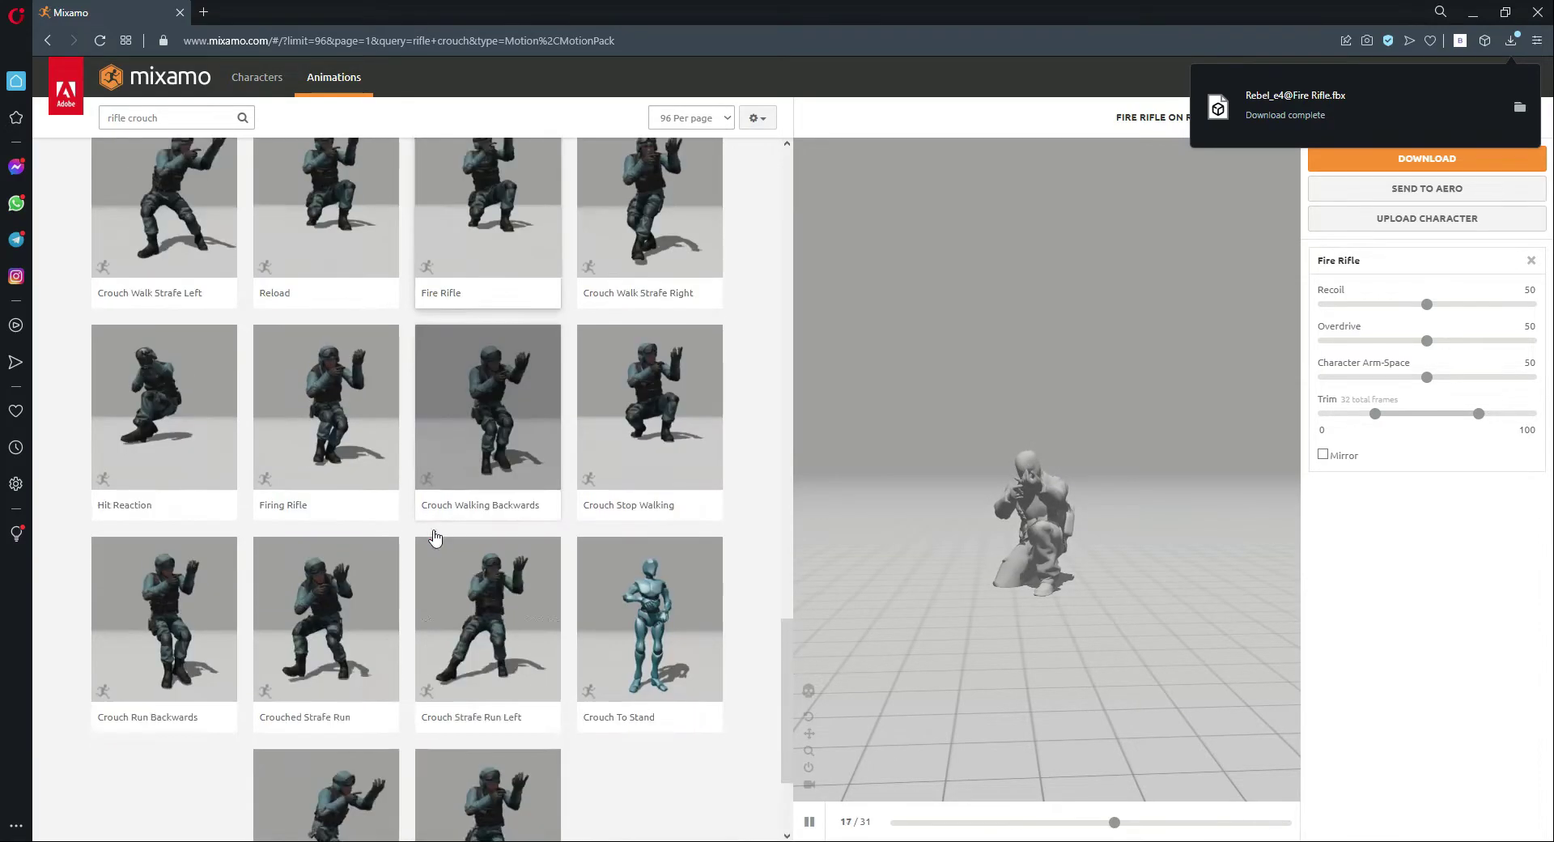
scroll(435, 537, "up", 2)
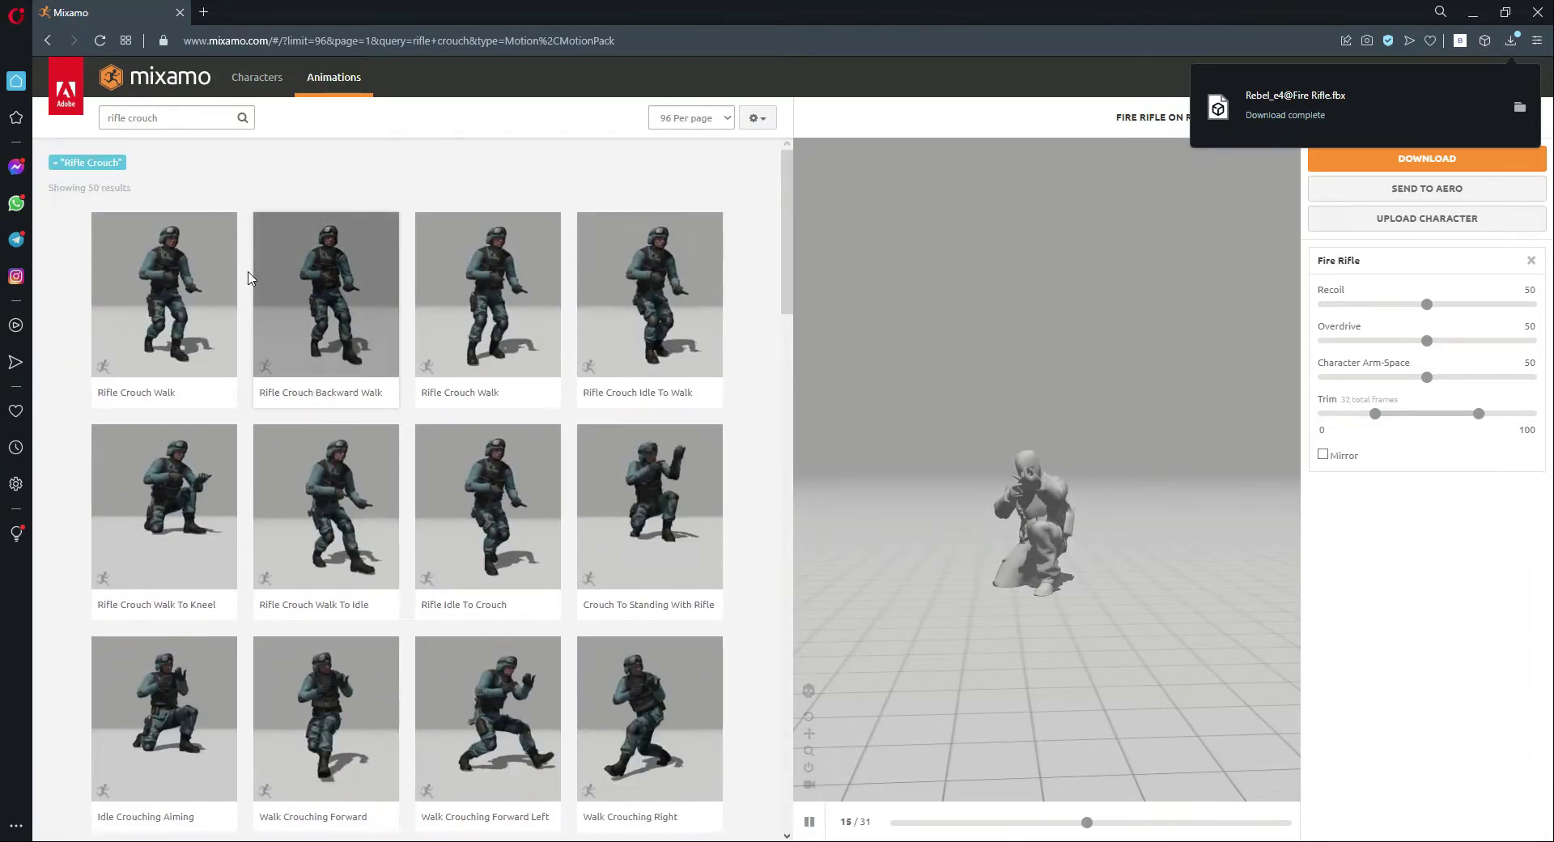
double_click(112, 118)
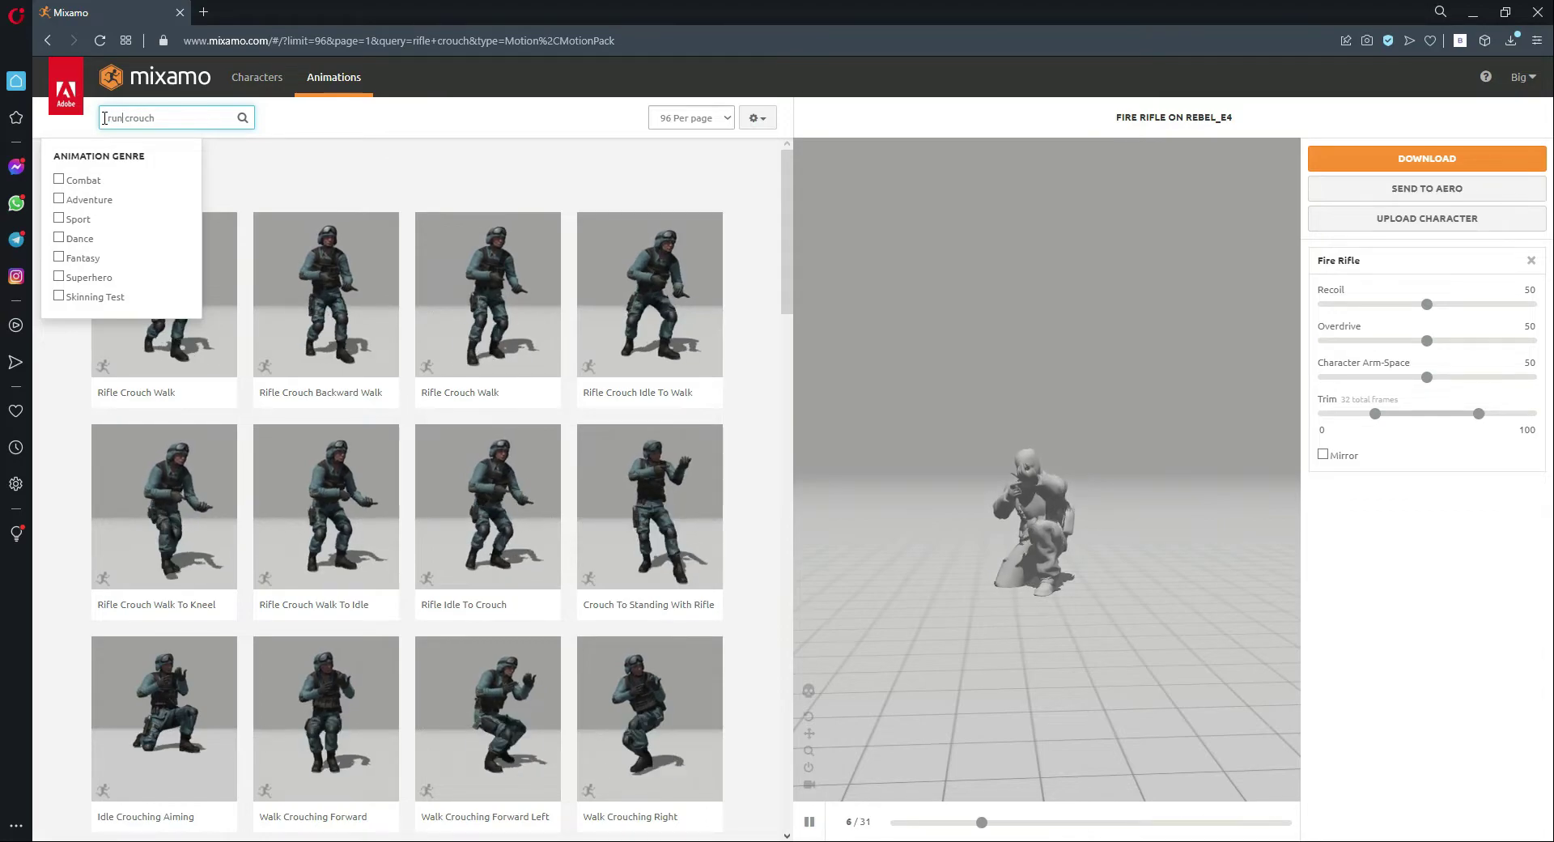
Step: Narrow the animation search to 'crouch' and preview Crouch Walking on Rebel_E4
type("run")
key("Return")
scroll(405, 486, "down", 5)
double_click(114, 118)
key("BackSpace")
left_click(505, 542)
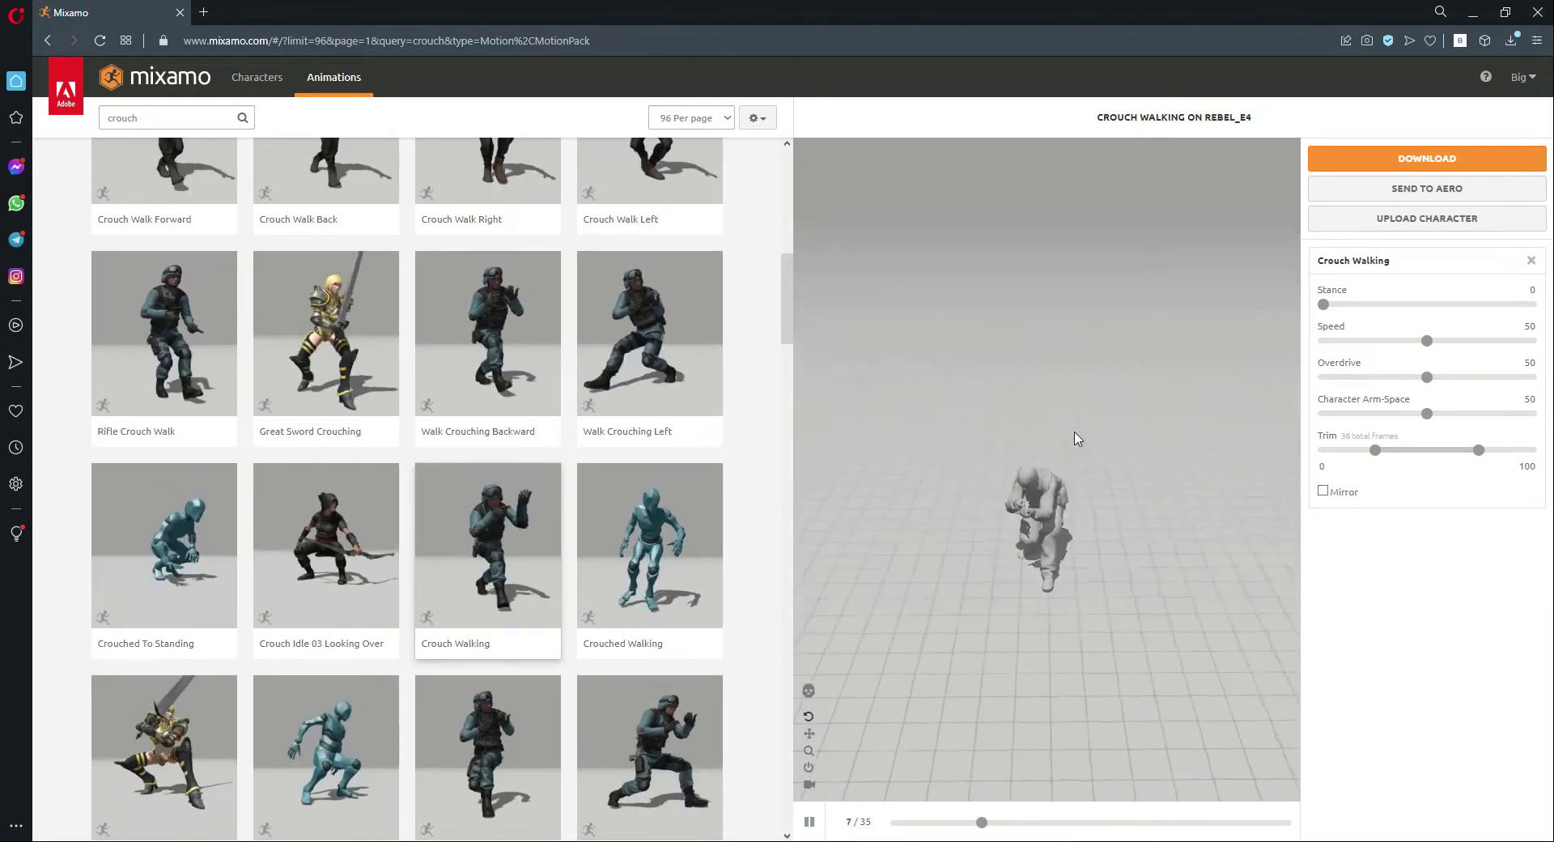
Step: Set the Crouch Walking speed to 86 and download it as FBX for Unity
left_click(1430, 340)
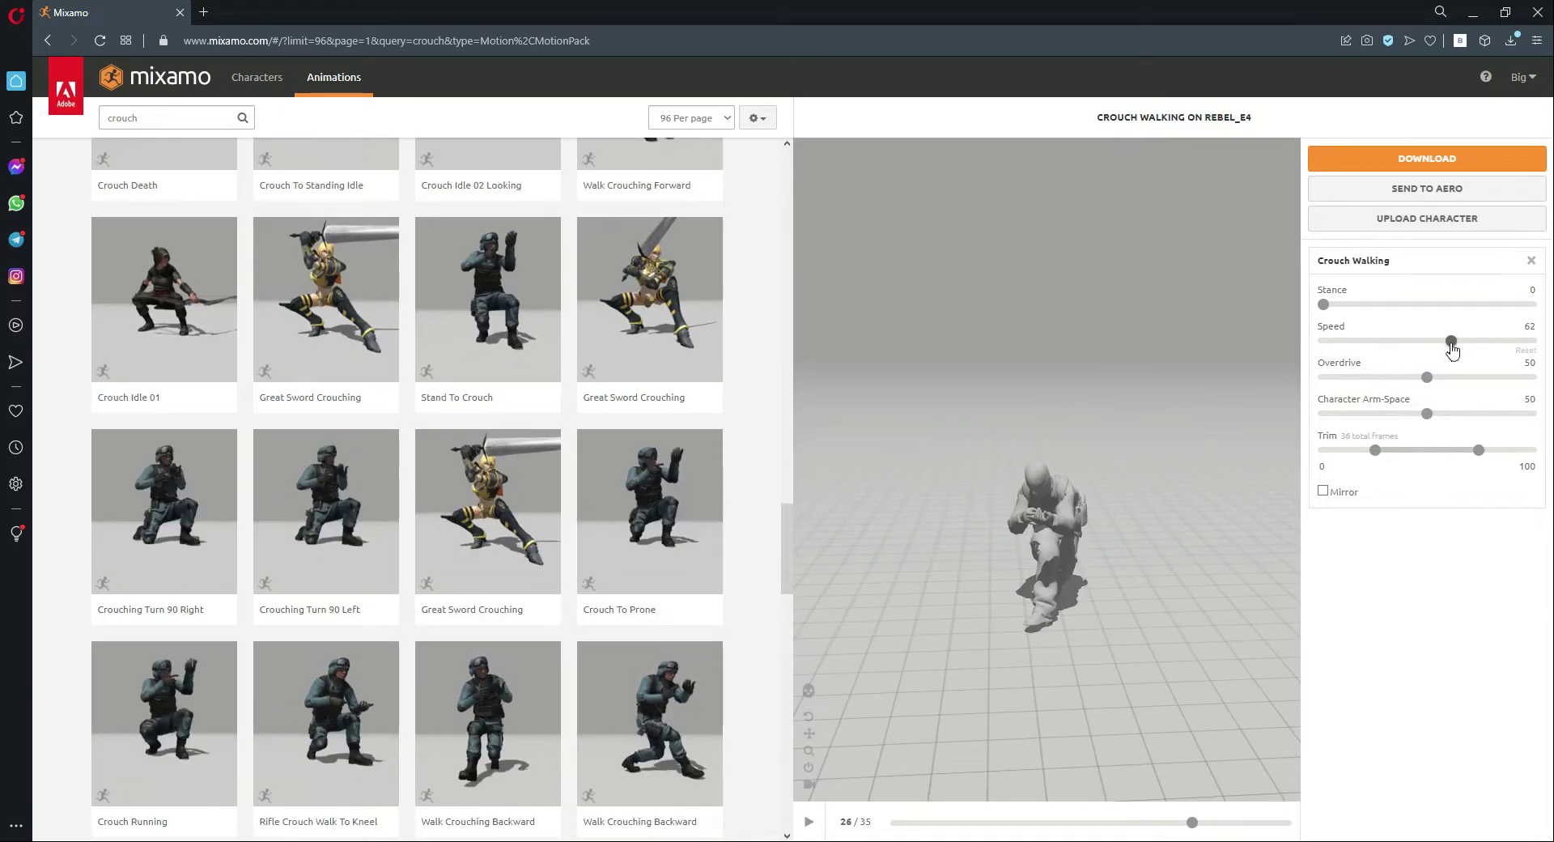
left_click_drag(1471, 348, 1470, 348)
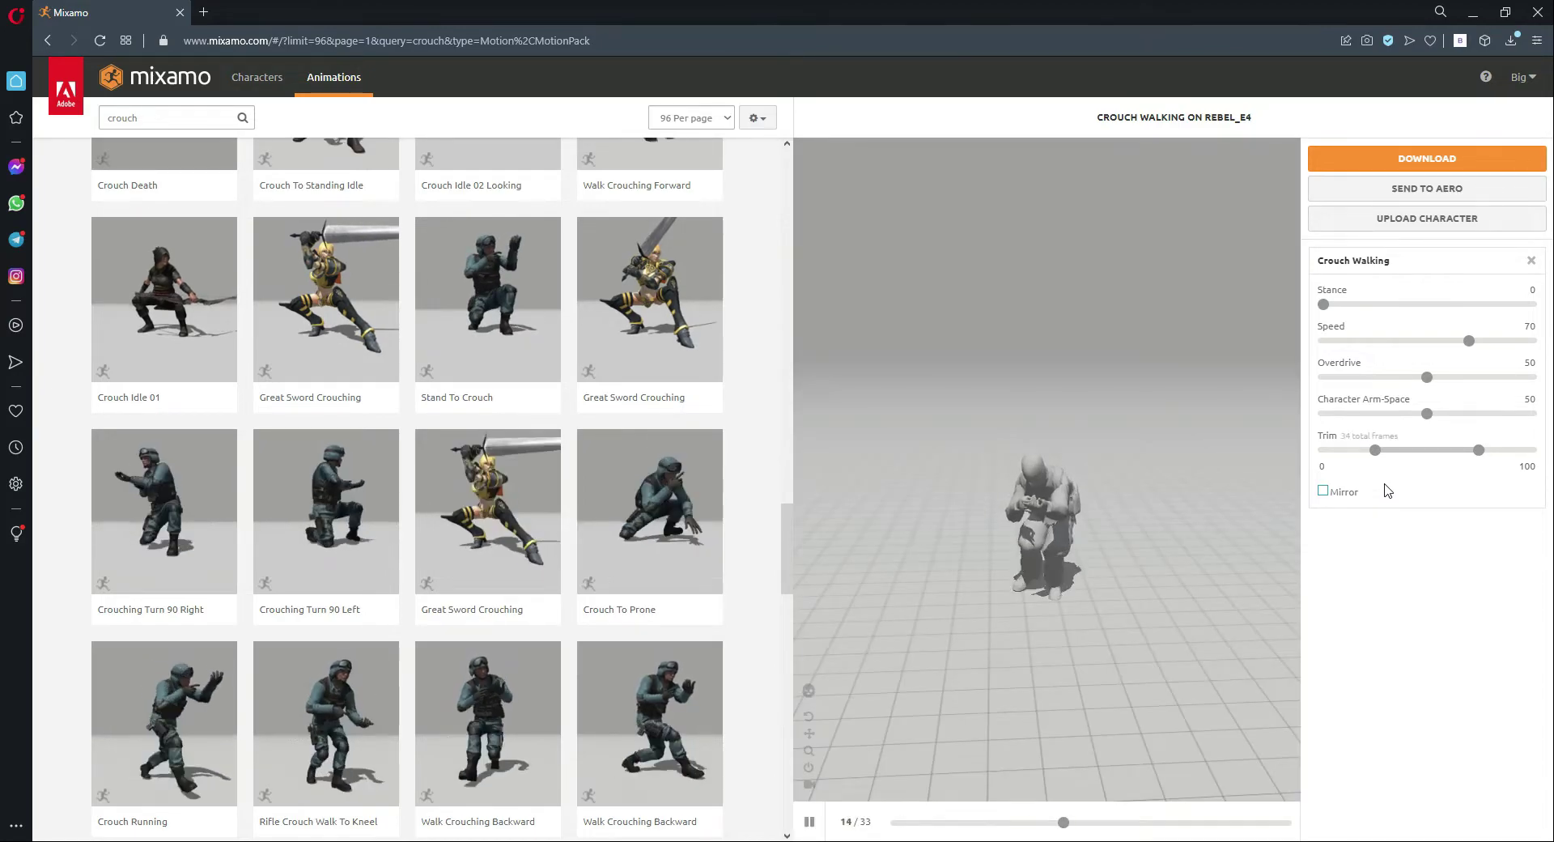
left_click_drag(1476, 348, 1481, 349)
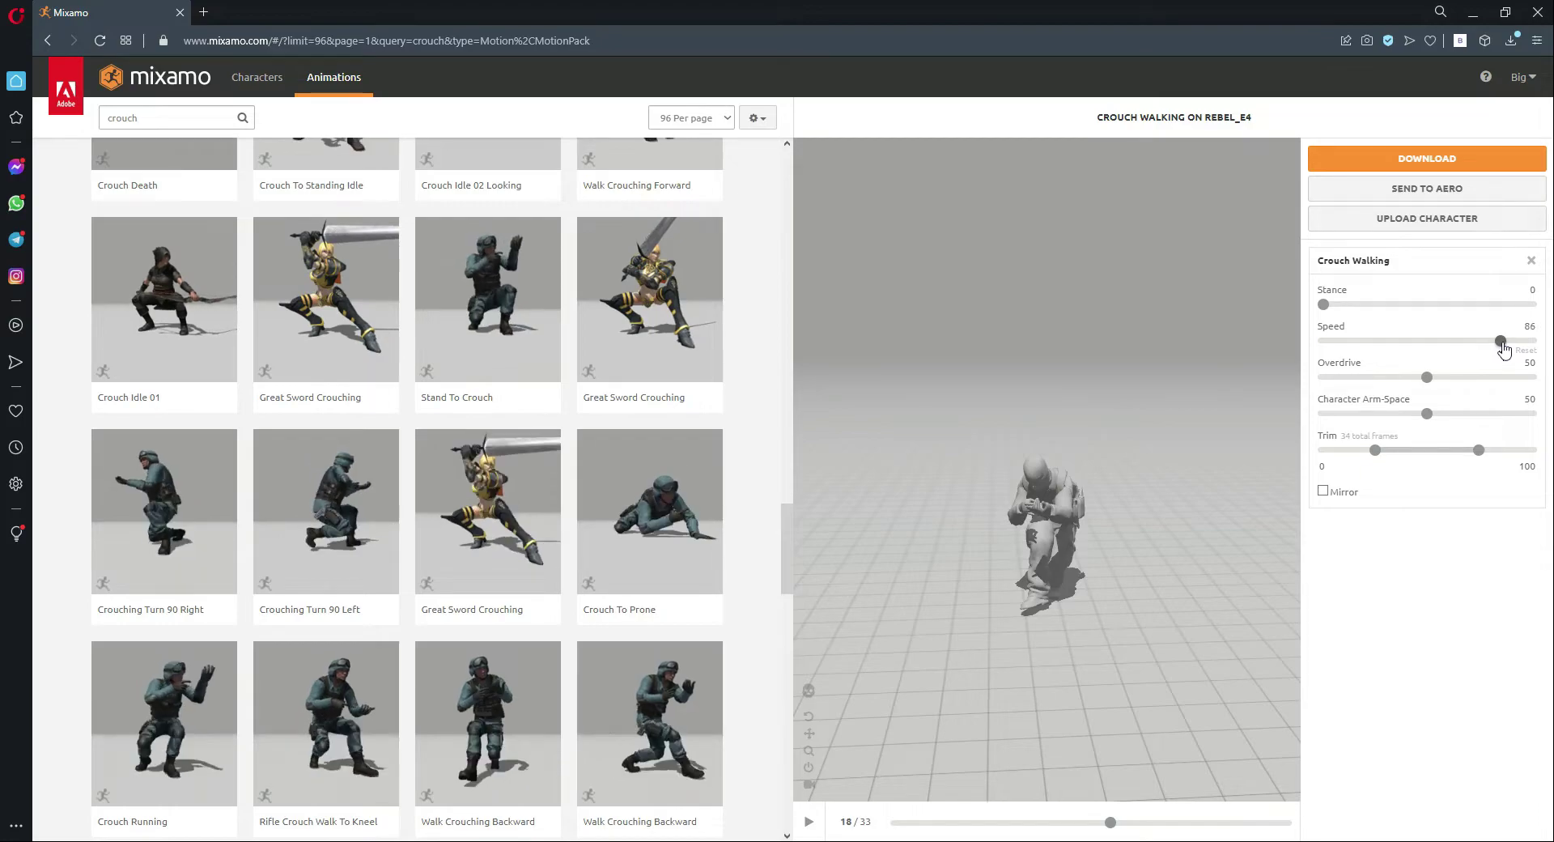
left_click(1509, 347)
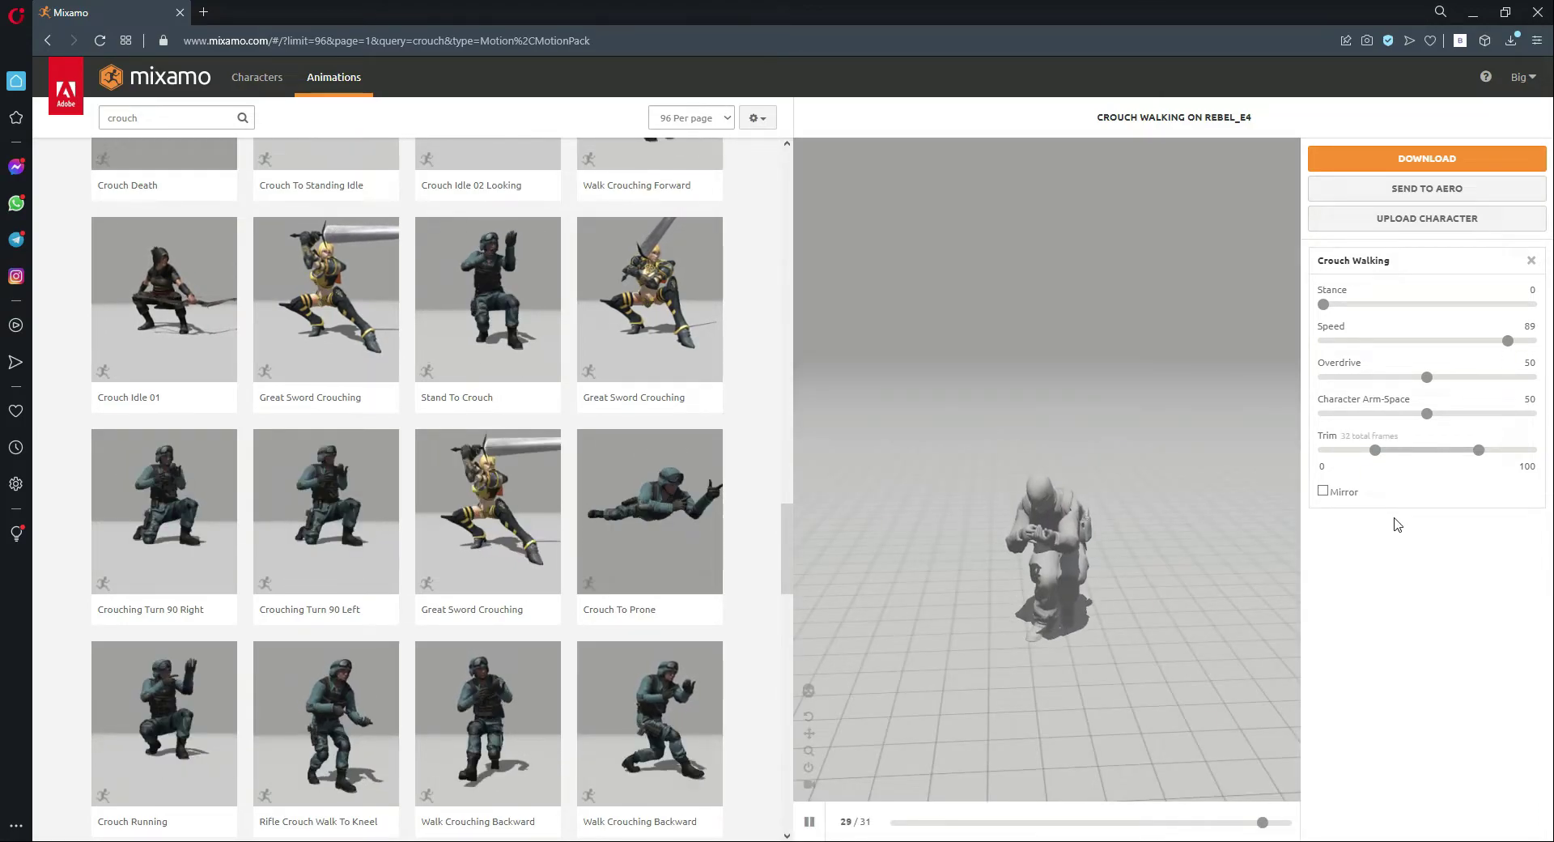
left_click_drag(1507, 341, 1502, 348)
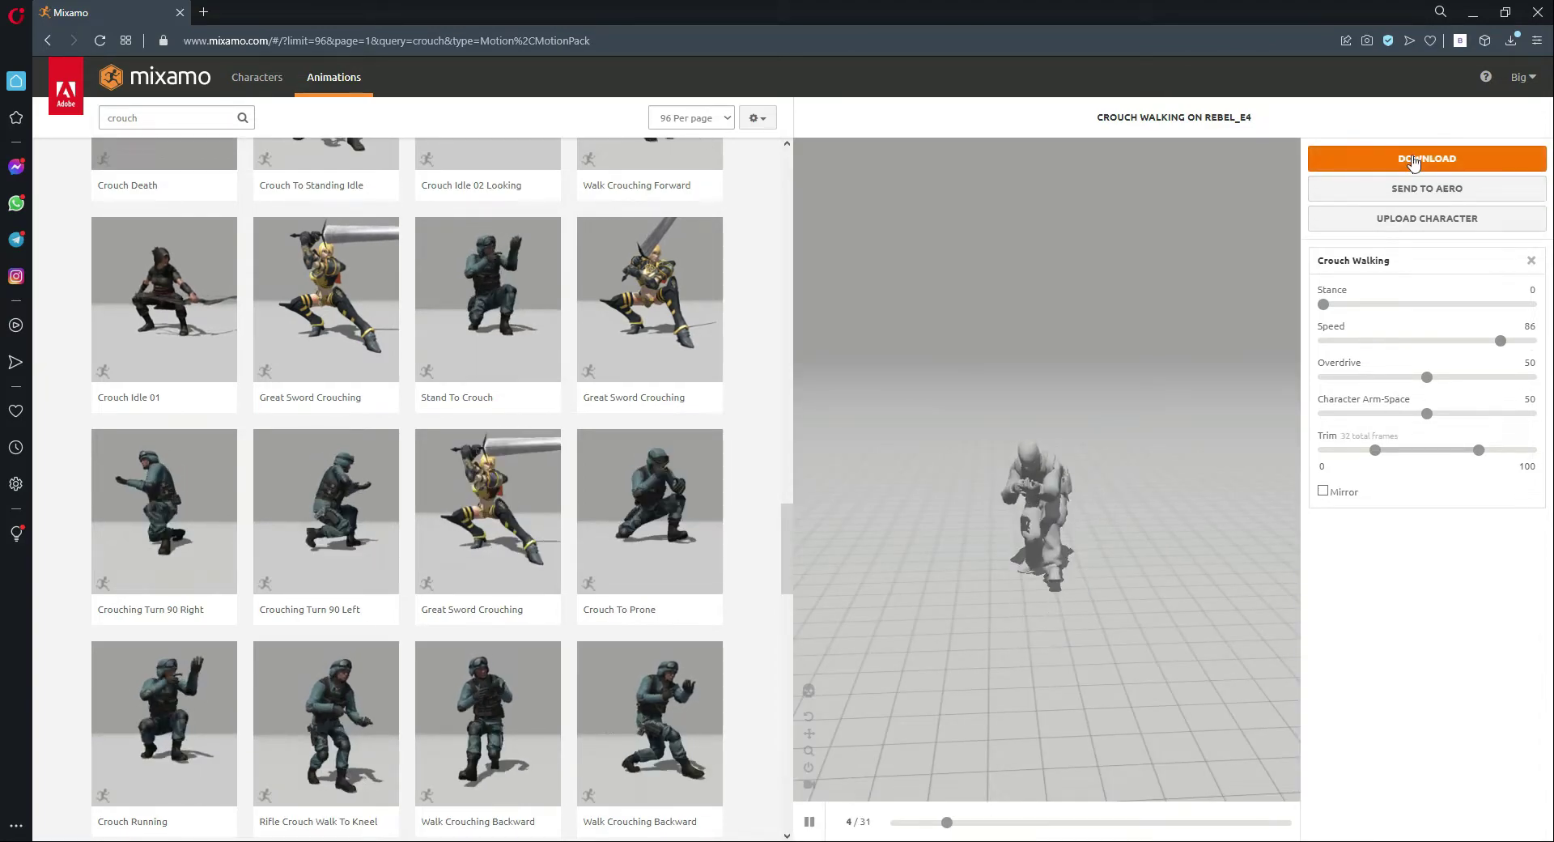
left_click(1414, 161)
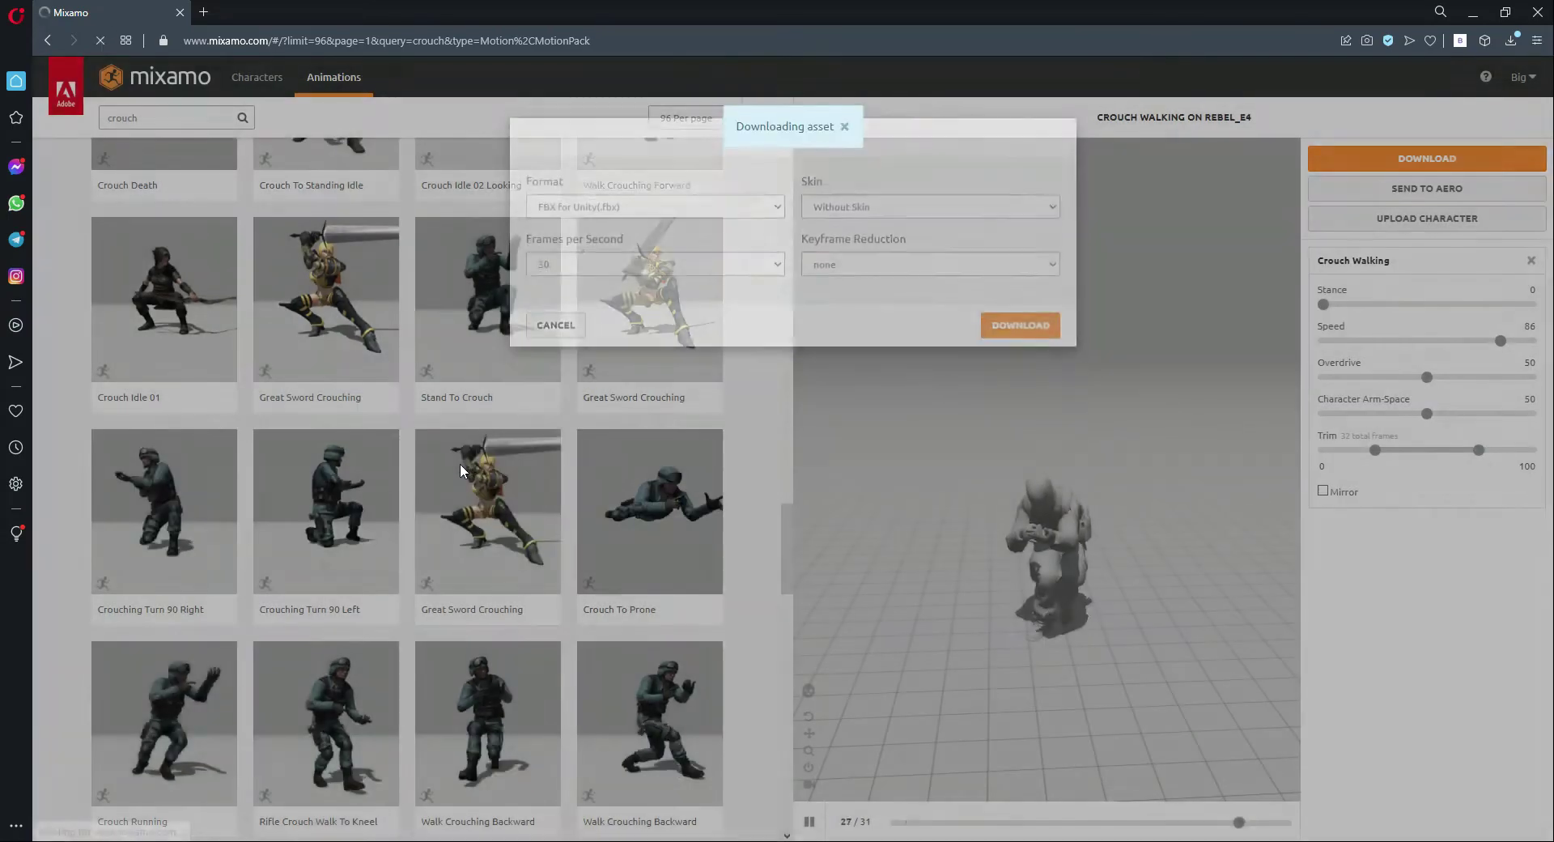
scroll(485, 506, "up", 15)
scroll(485, 506, "up", 10)
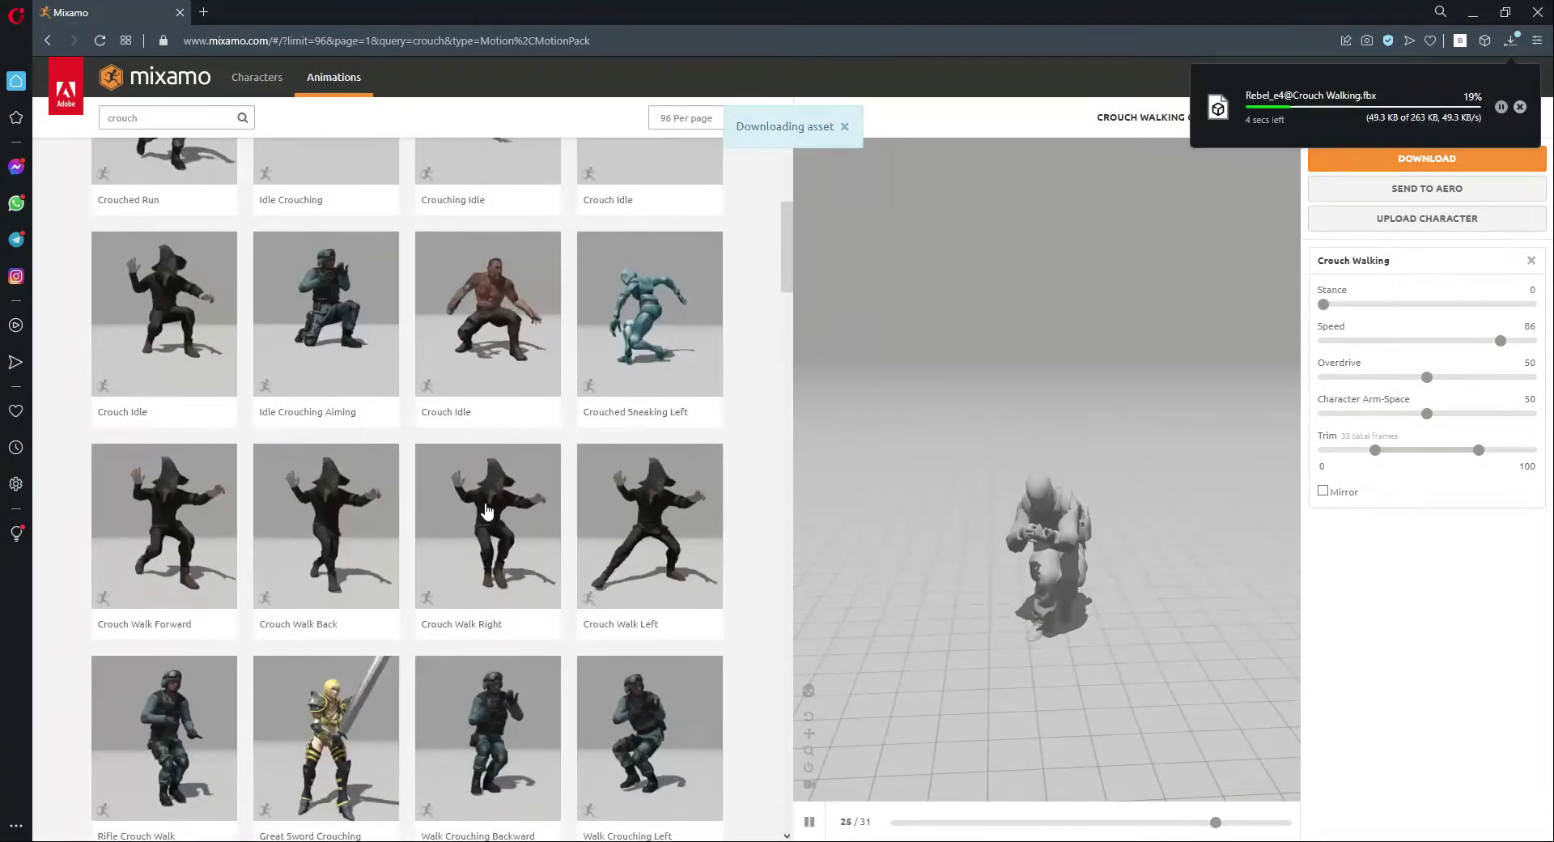
Step: Search the Mixamo animations for 'crouch die', then for just 'die'
left_click(151, 126)
type("die")
key("Return")
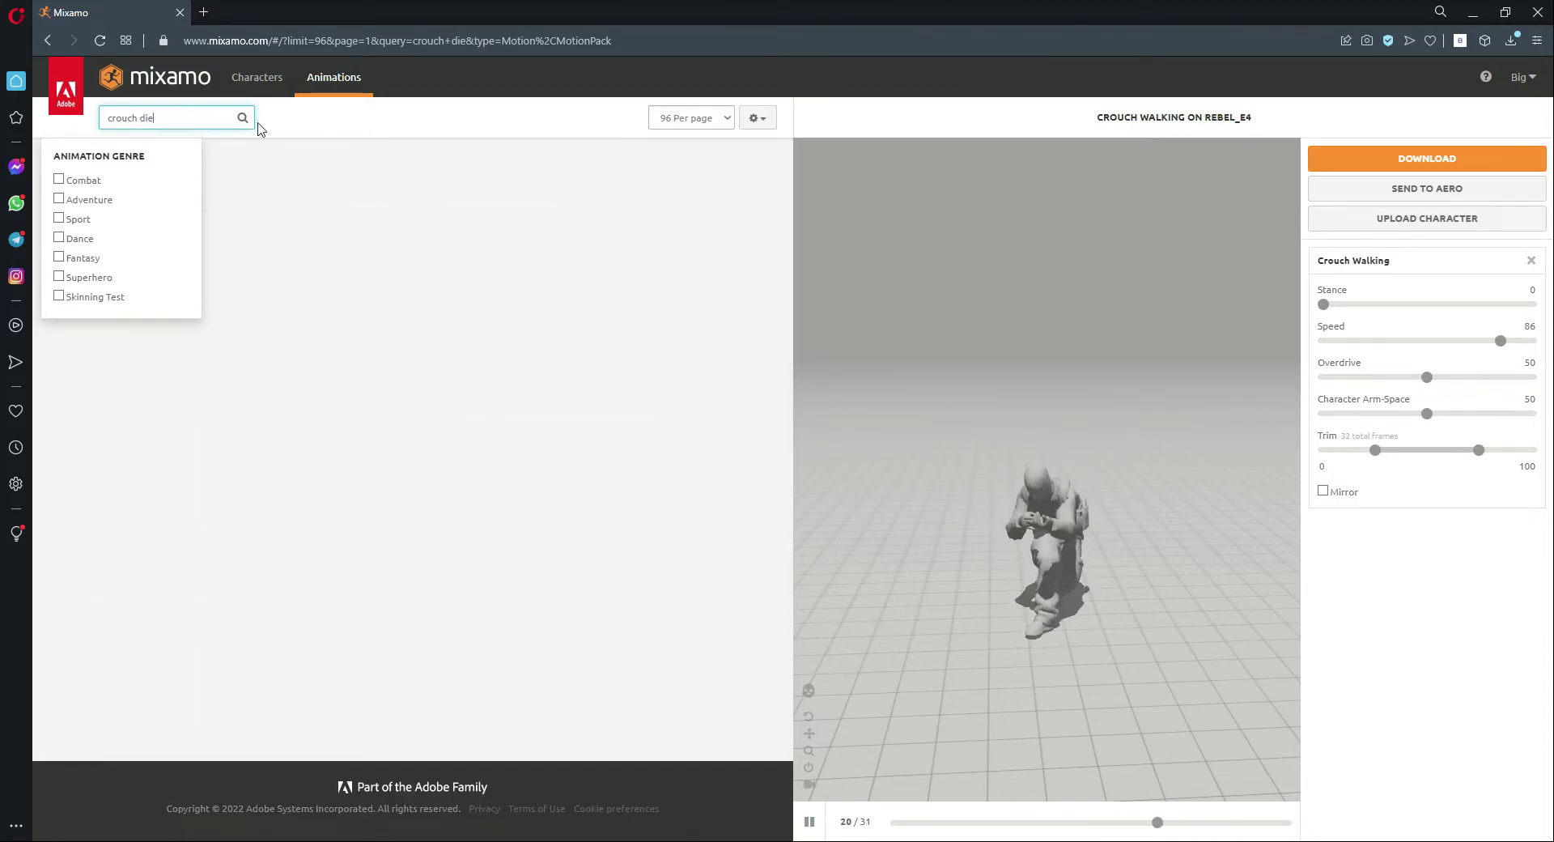
left_click_drag(158, 118, 94, 119)
type("die")
key("Return")
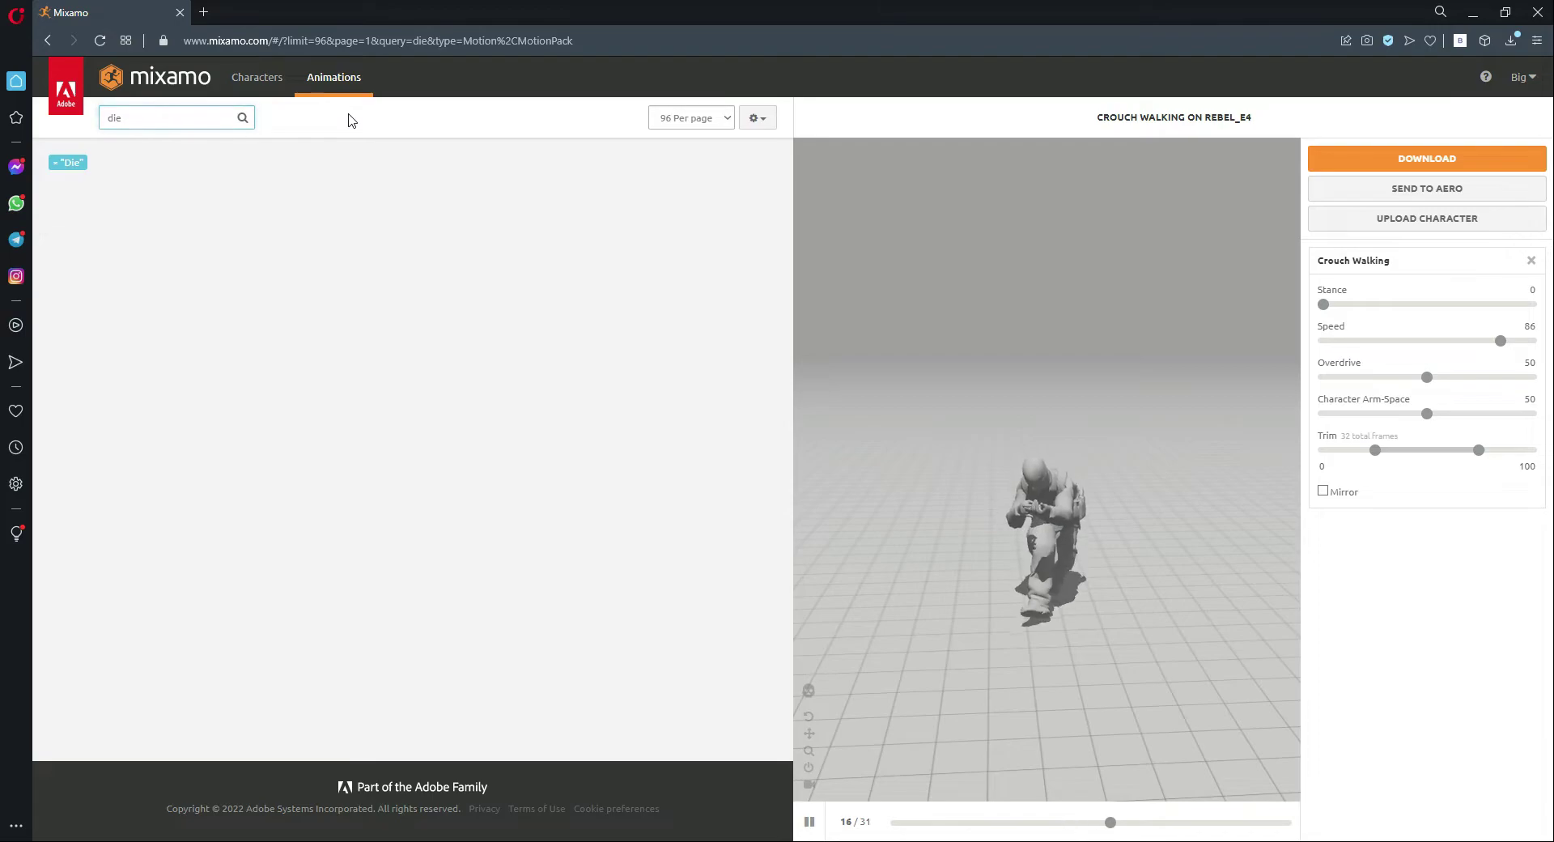
scroll(404, 364, "down", 5)
scroll(405, 365, "down", 5)
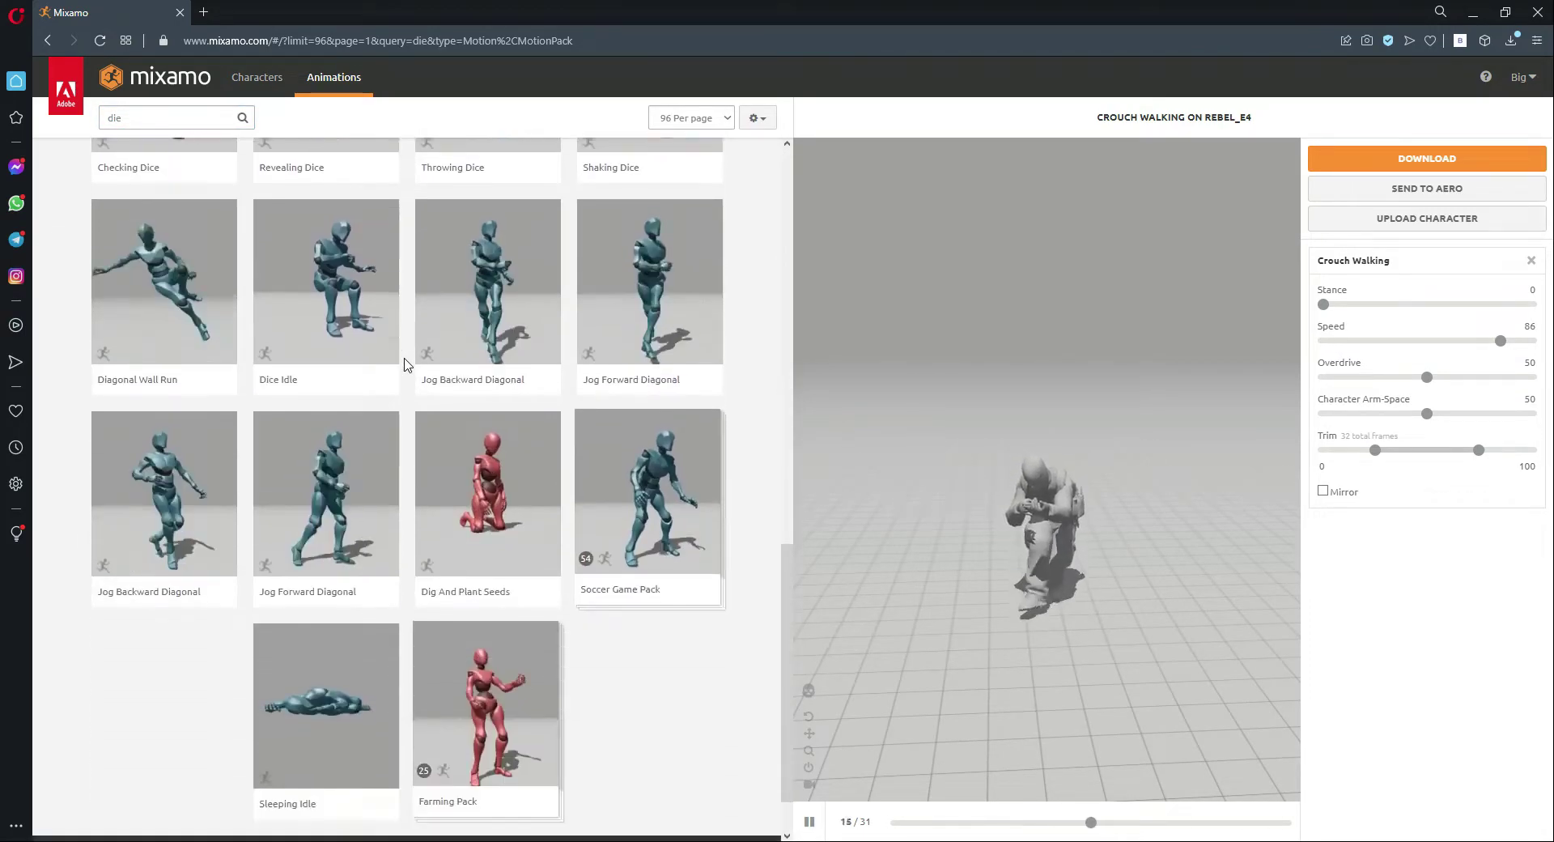
Step: Search for 'crouch dying' and load Crouch Death onto Rebel_E4
left_click_drag(134, 118, 82, 120)
type("dying")
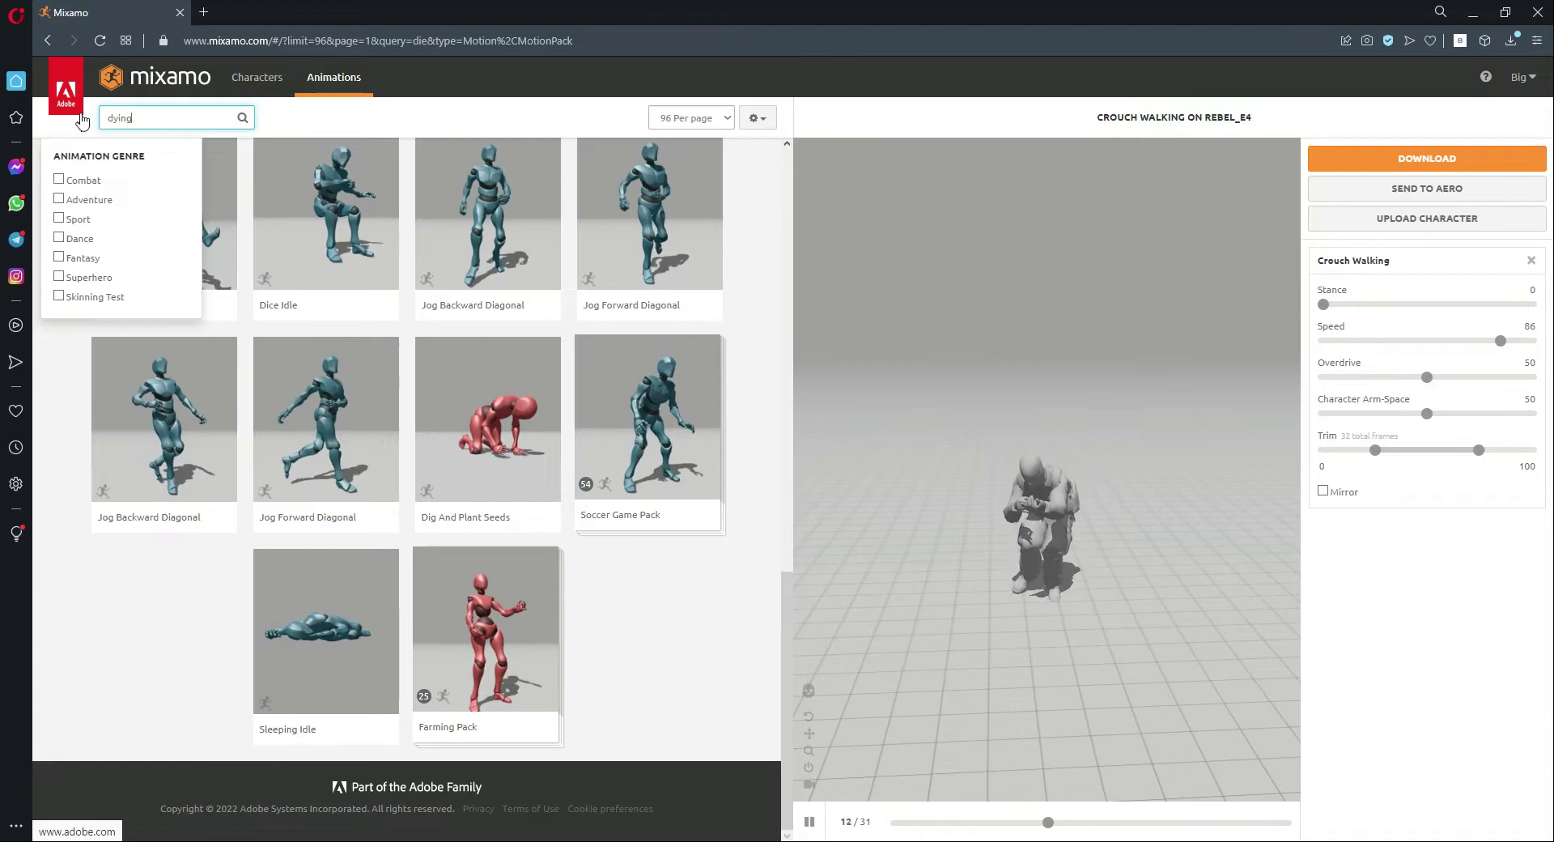
key("Return")
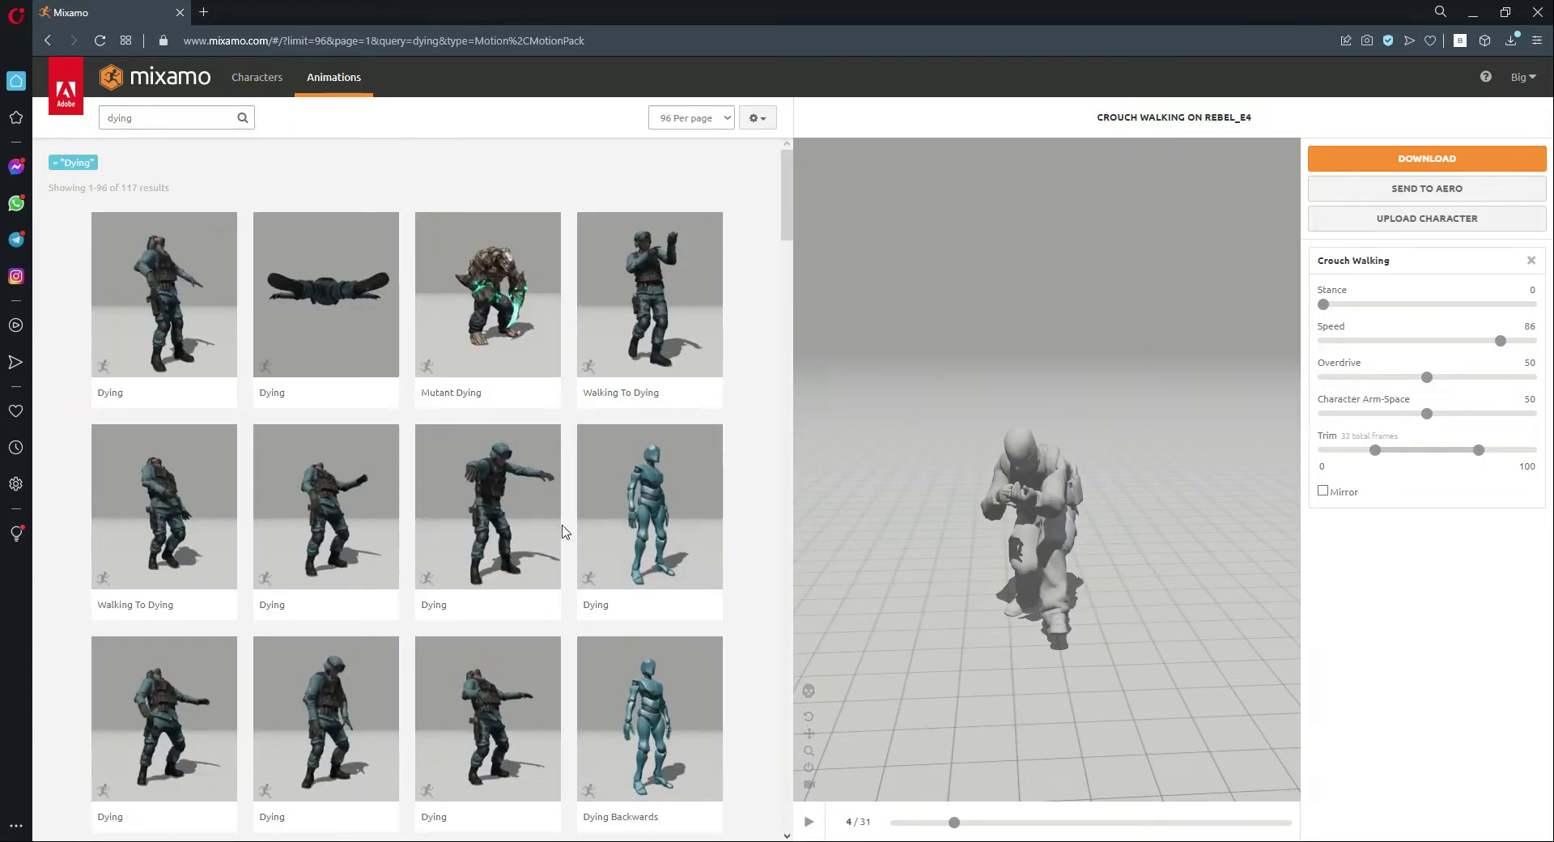
scroll(350, 516, "down", 1)
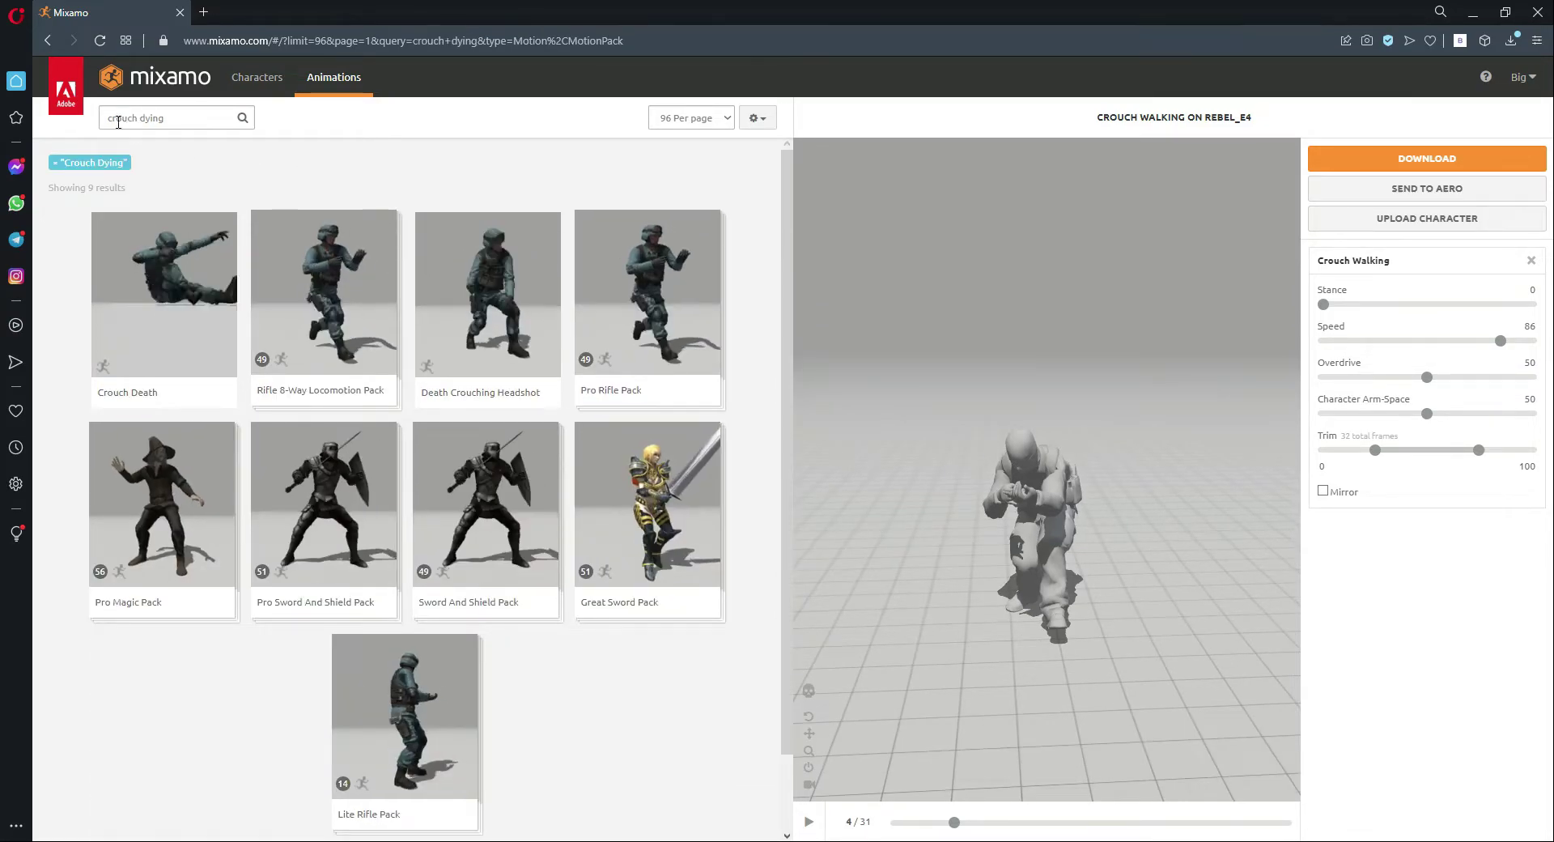
left_click(179, 335)
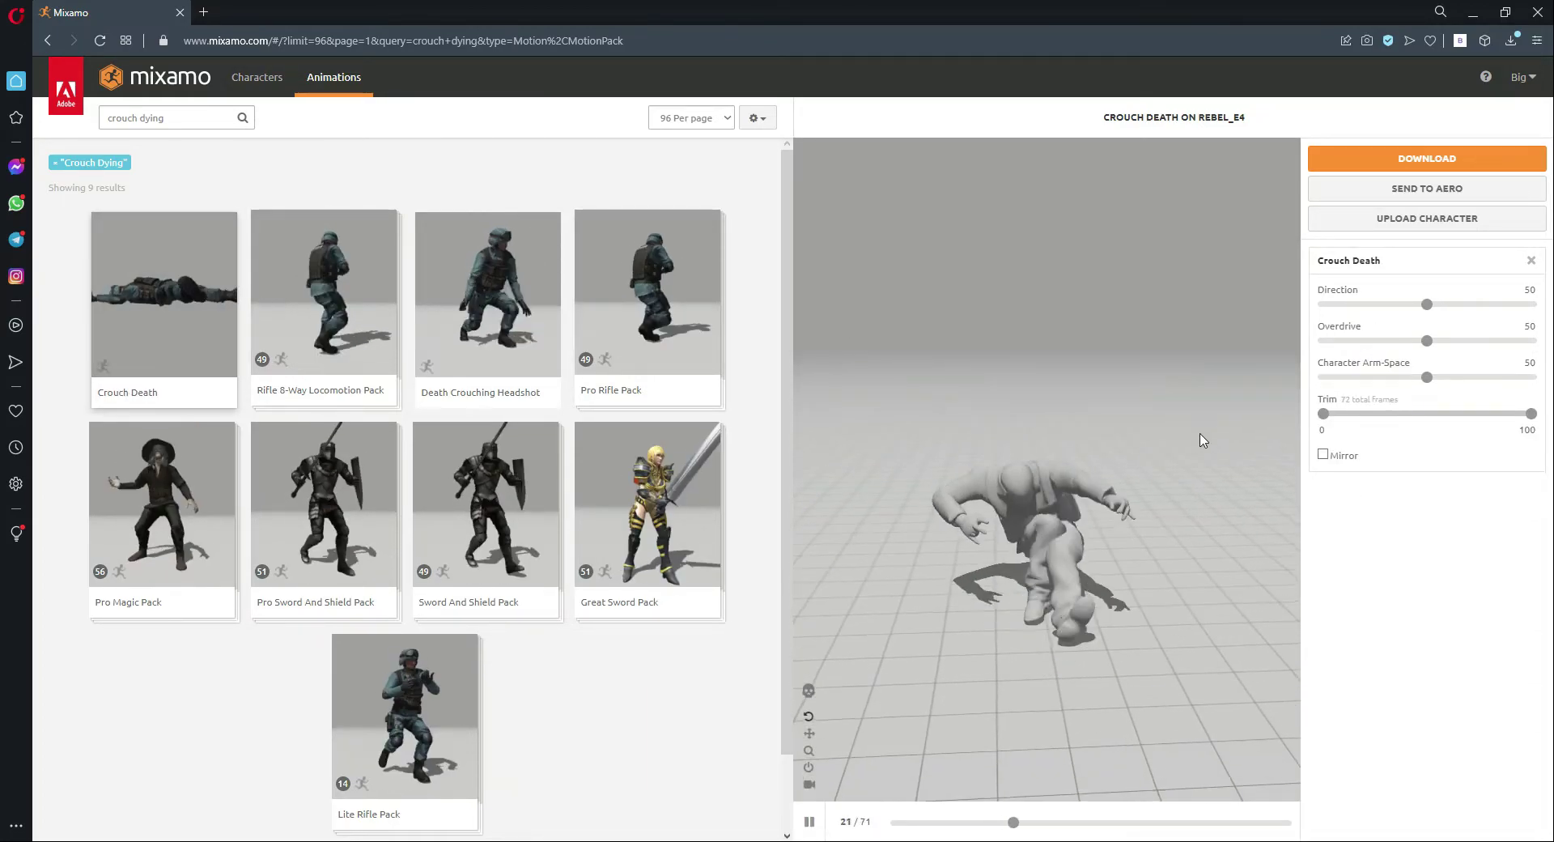
Step: Download Crouch Death as FBX for Unity, then select the six Rebel_e4 files on the desktop
left_click(1398, 166)
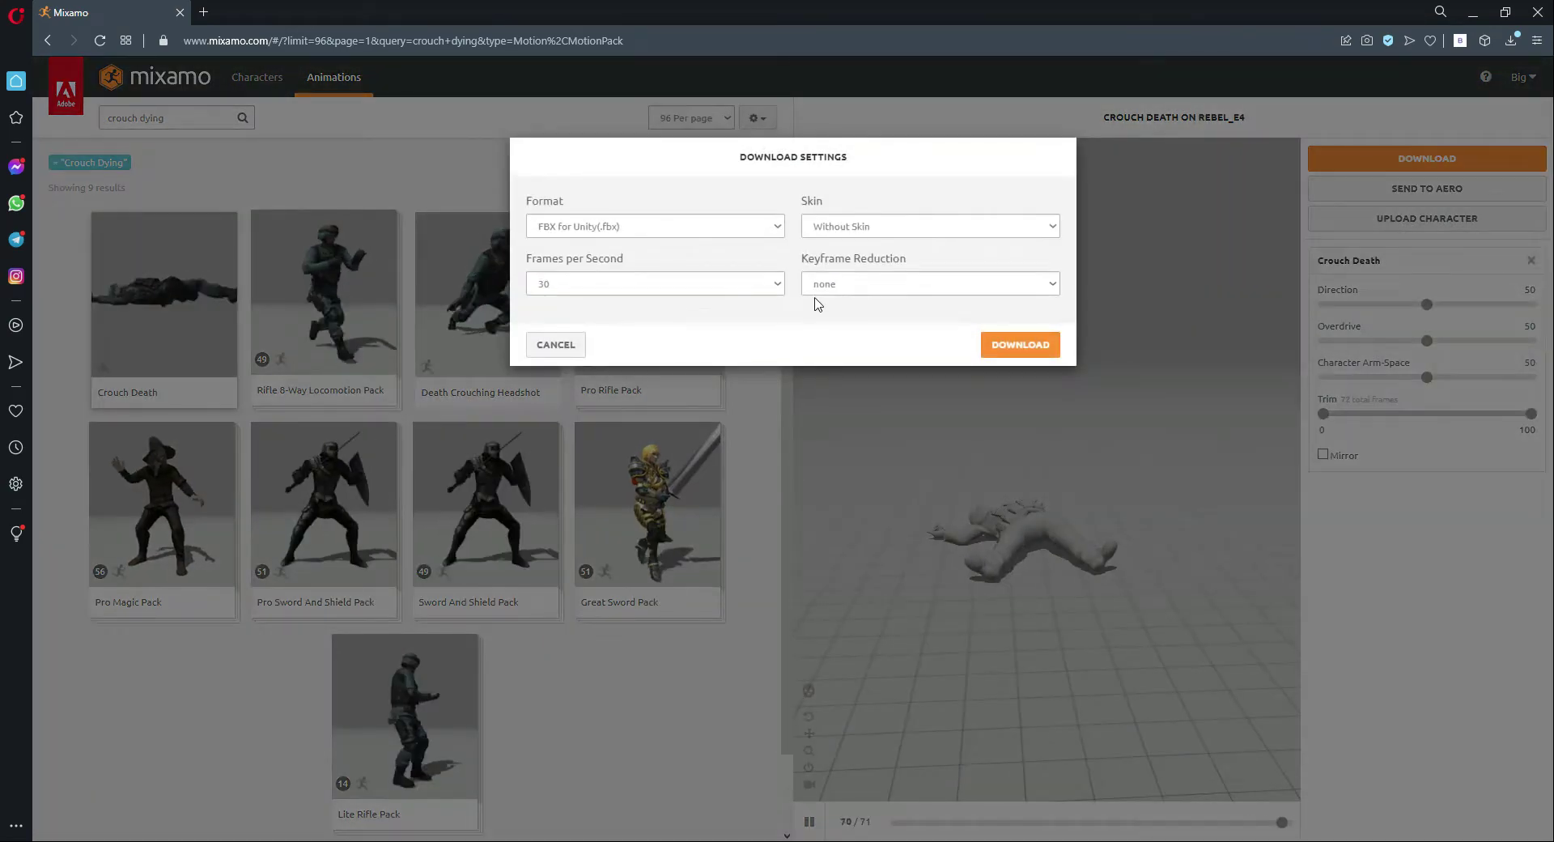
left_click(1020, 346)
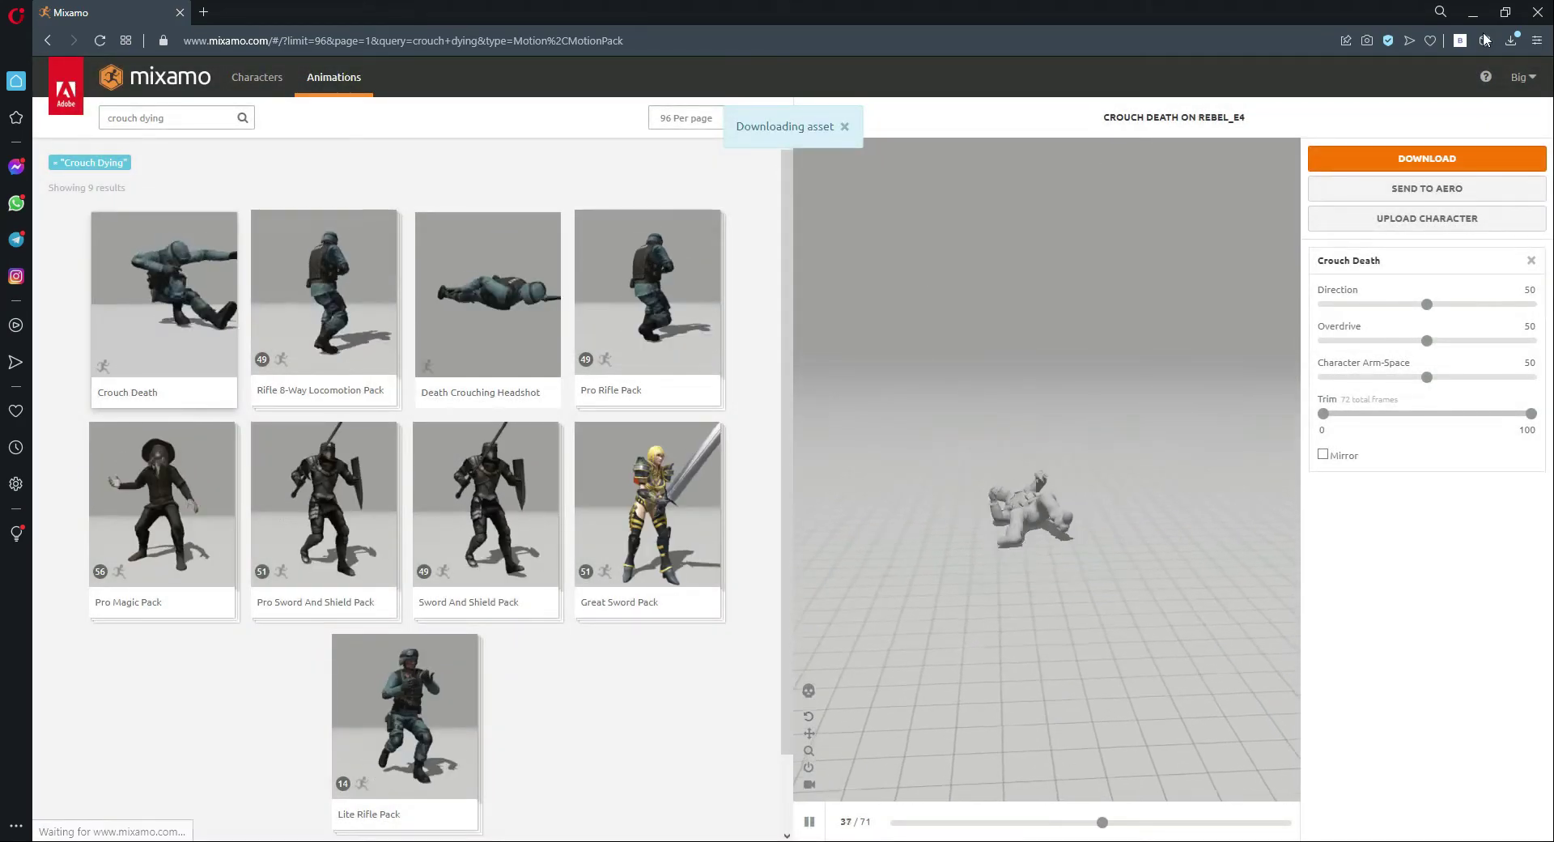
scroll(1232, 520, "up", 5)
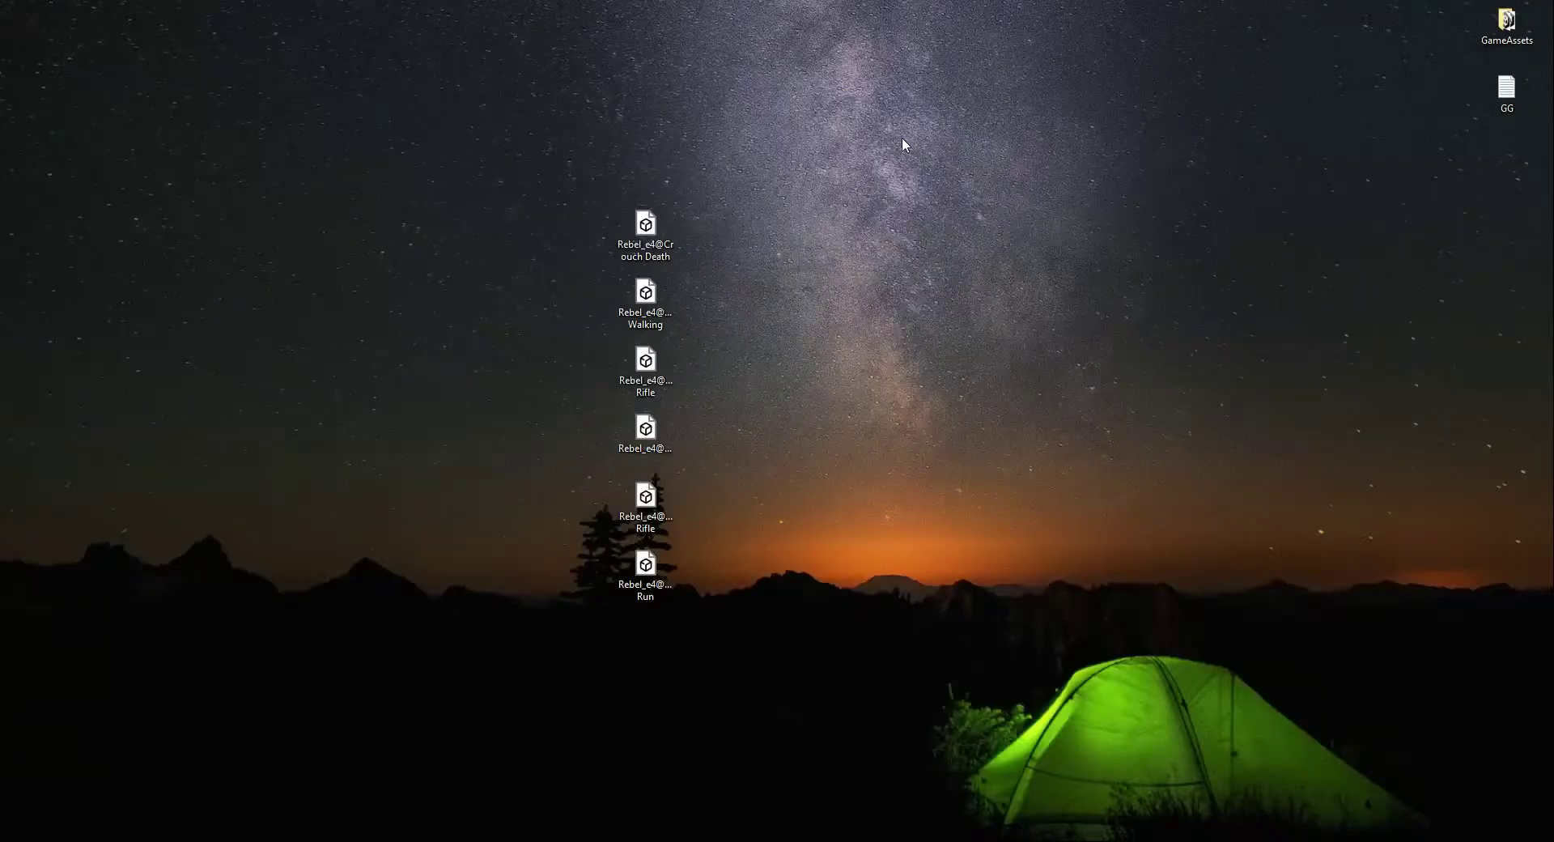
left_click_drag(904, 144, 554, 652)
Step: Create a folder named Animations inside Rebel_01 in Unity and open it
key("alt+Tab")
right_click(471, 733)
mouse_move(609, 313)
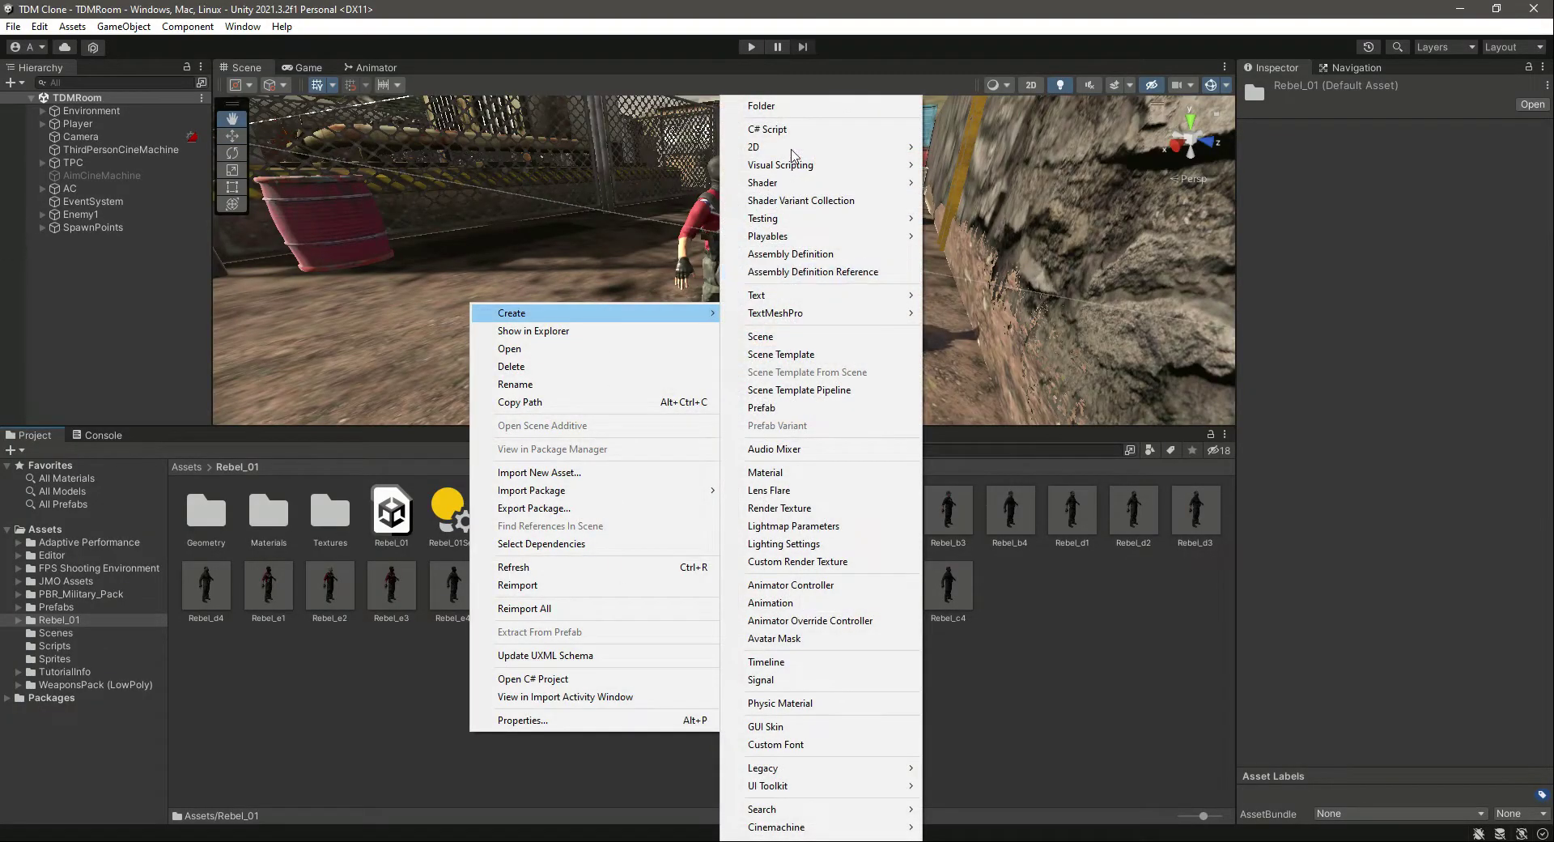
left_click(777, 106)
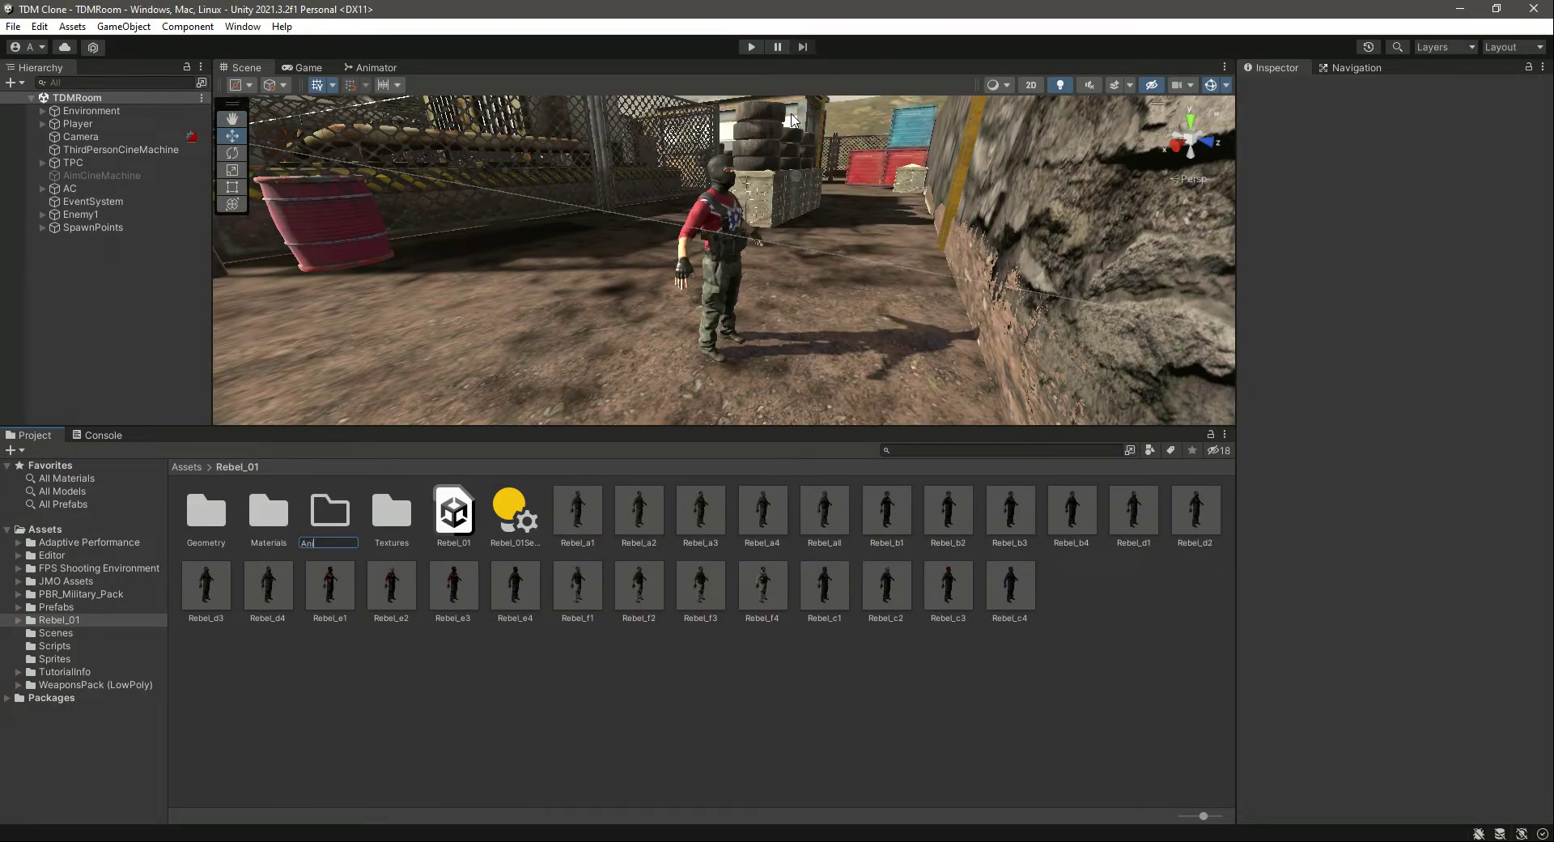
key("Return")
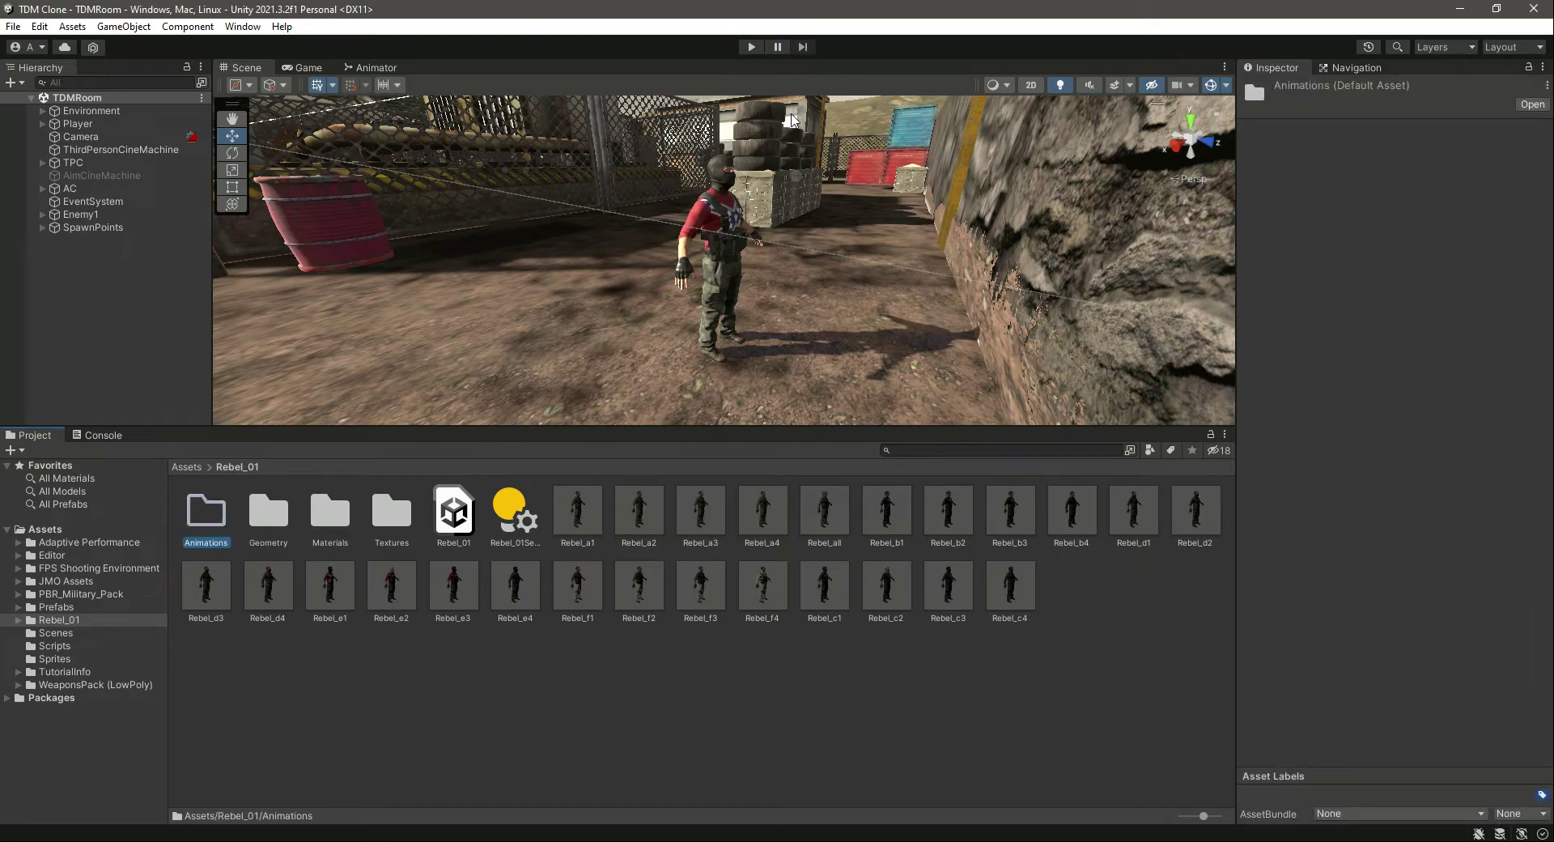
key("Return")
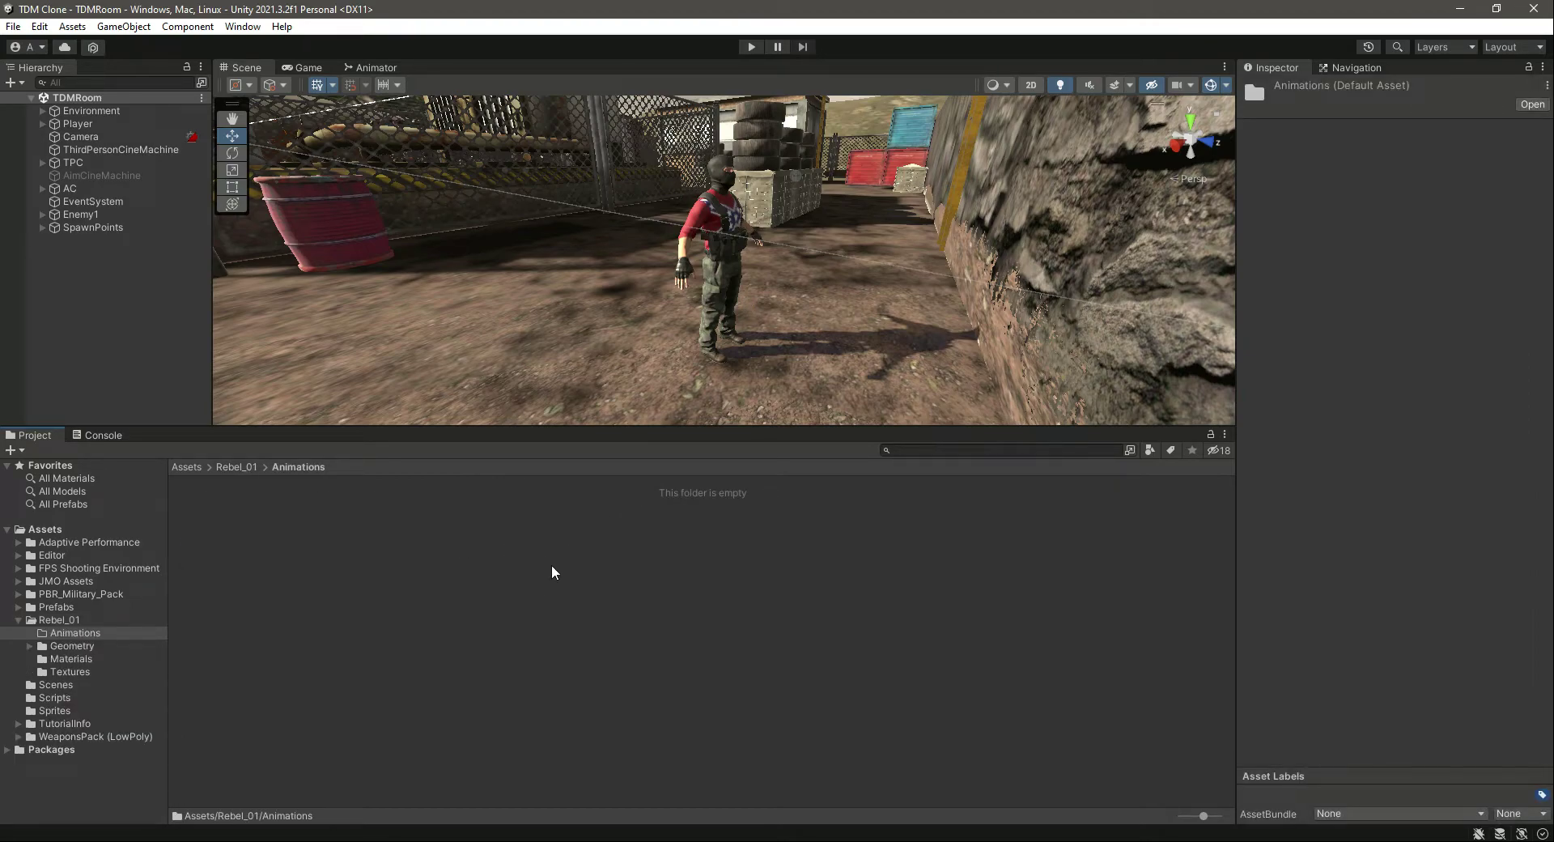
Step: Import the six Rebel_e4 FBX files from the desktop into Animations, then return to Rebel_01
key("super+d")
left_click_drag(636, 249, 760, 523)
key("super+d")
left_click(209, 519)
left_click(236, 467)
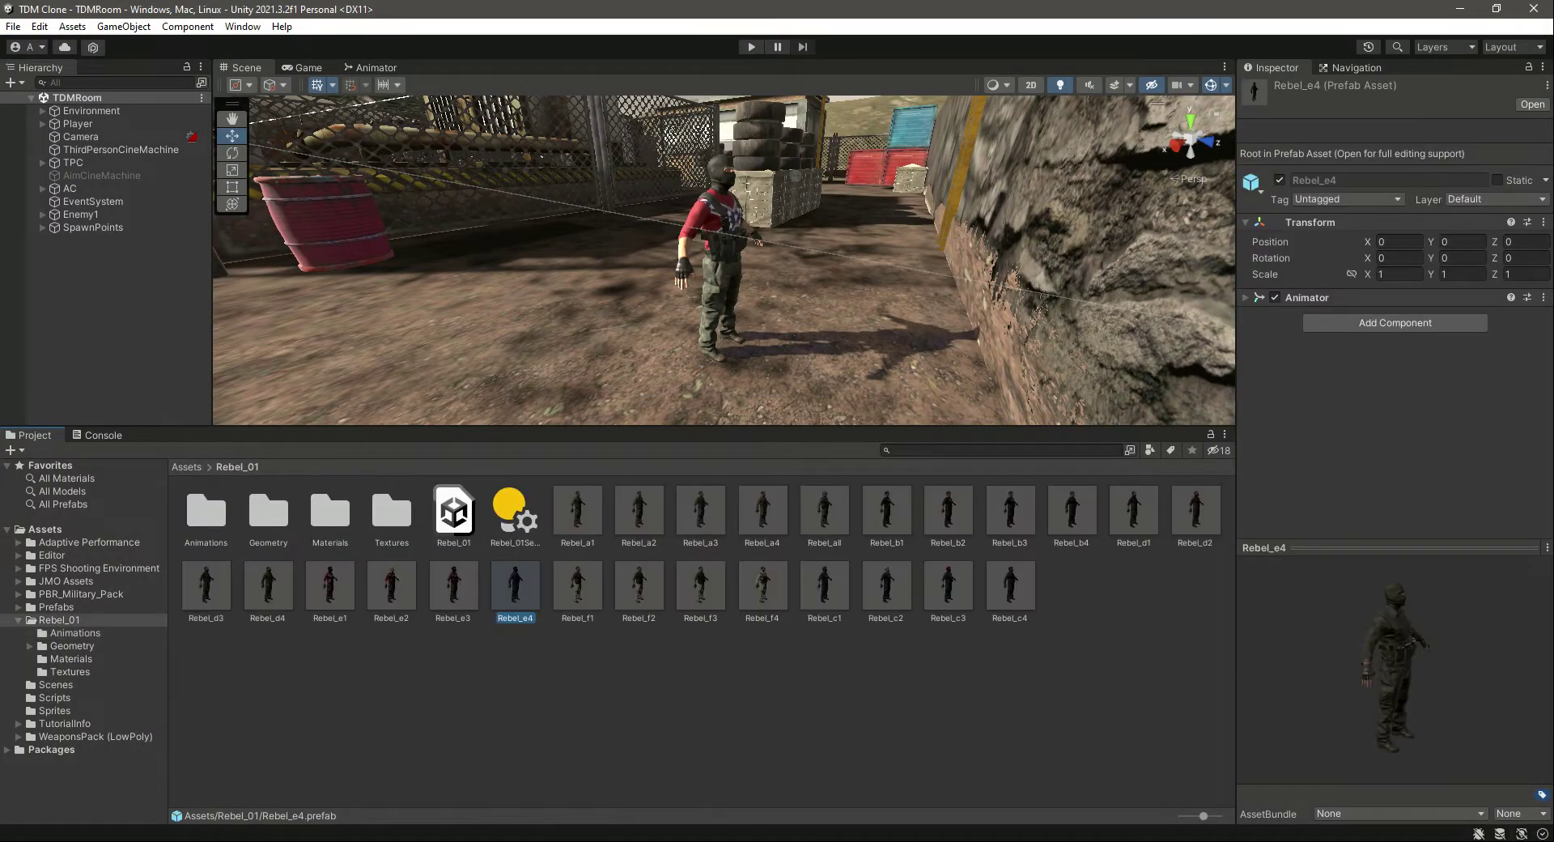
Step: Set the rig Animation Type of all Rebel models in Geometry to Generic and apply
double_click(268, 514)
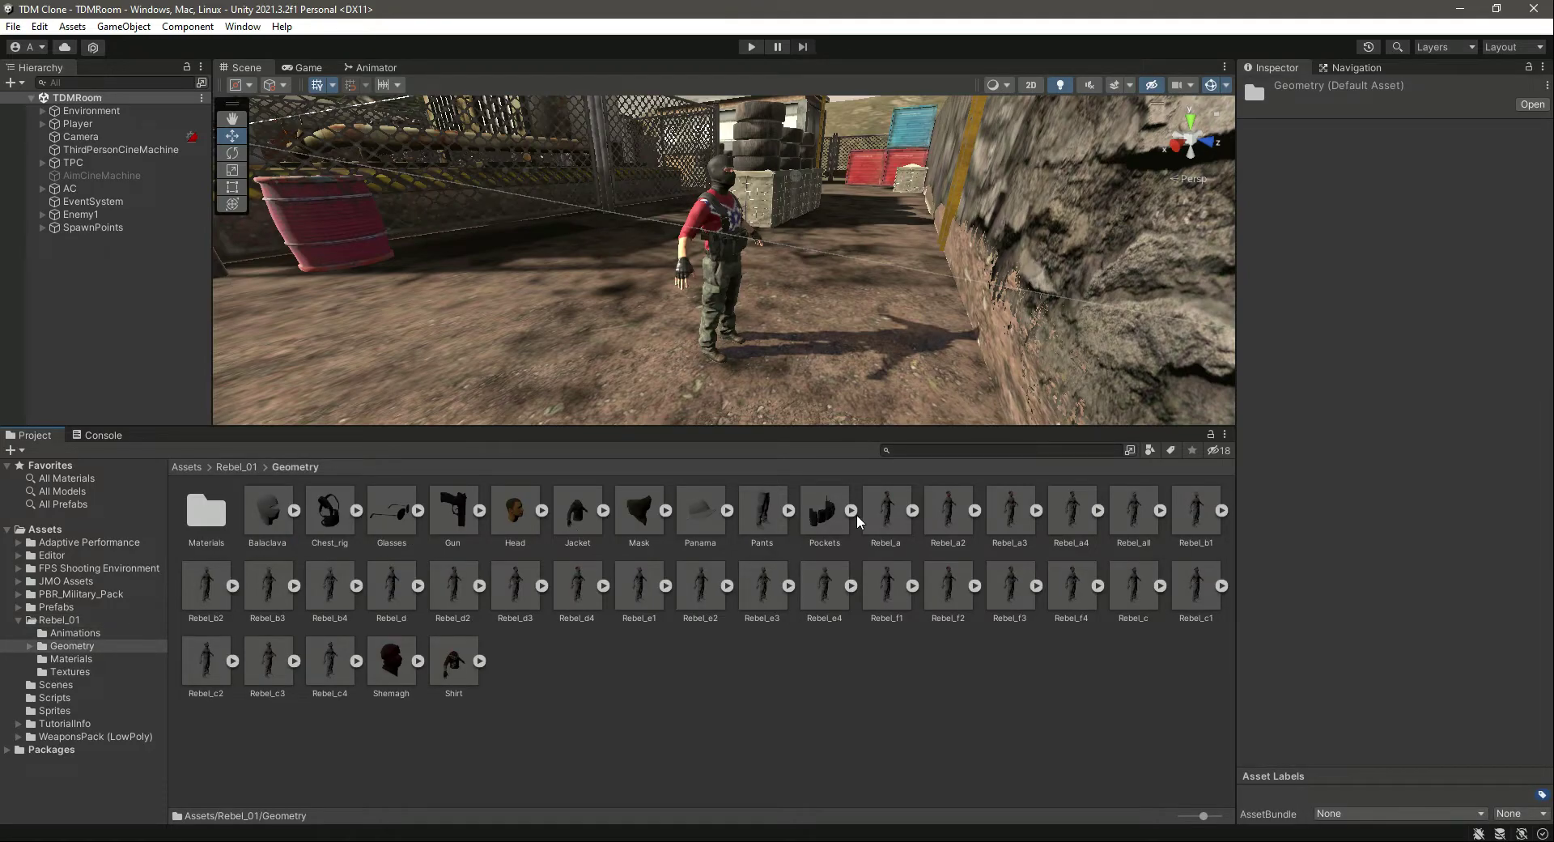
left_click(884, 508)
key("shift+End")
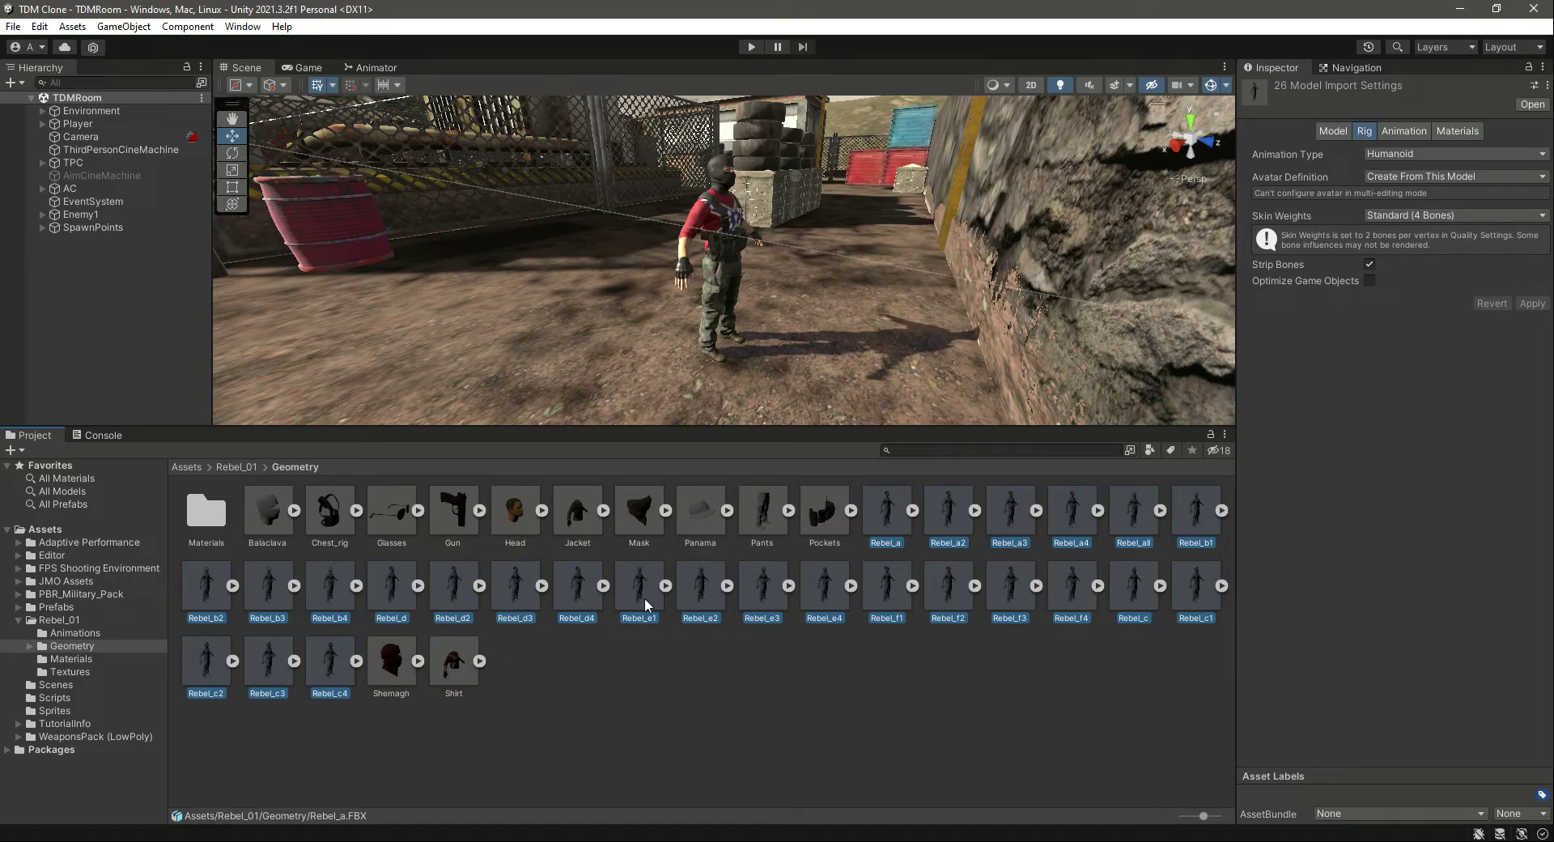
left_click(1366, 136)
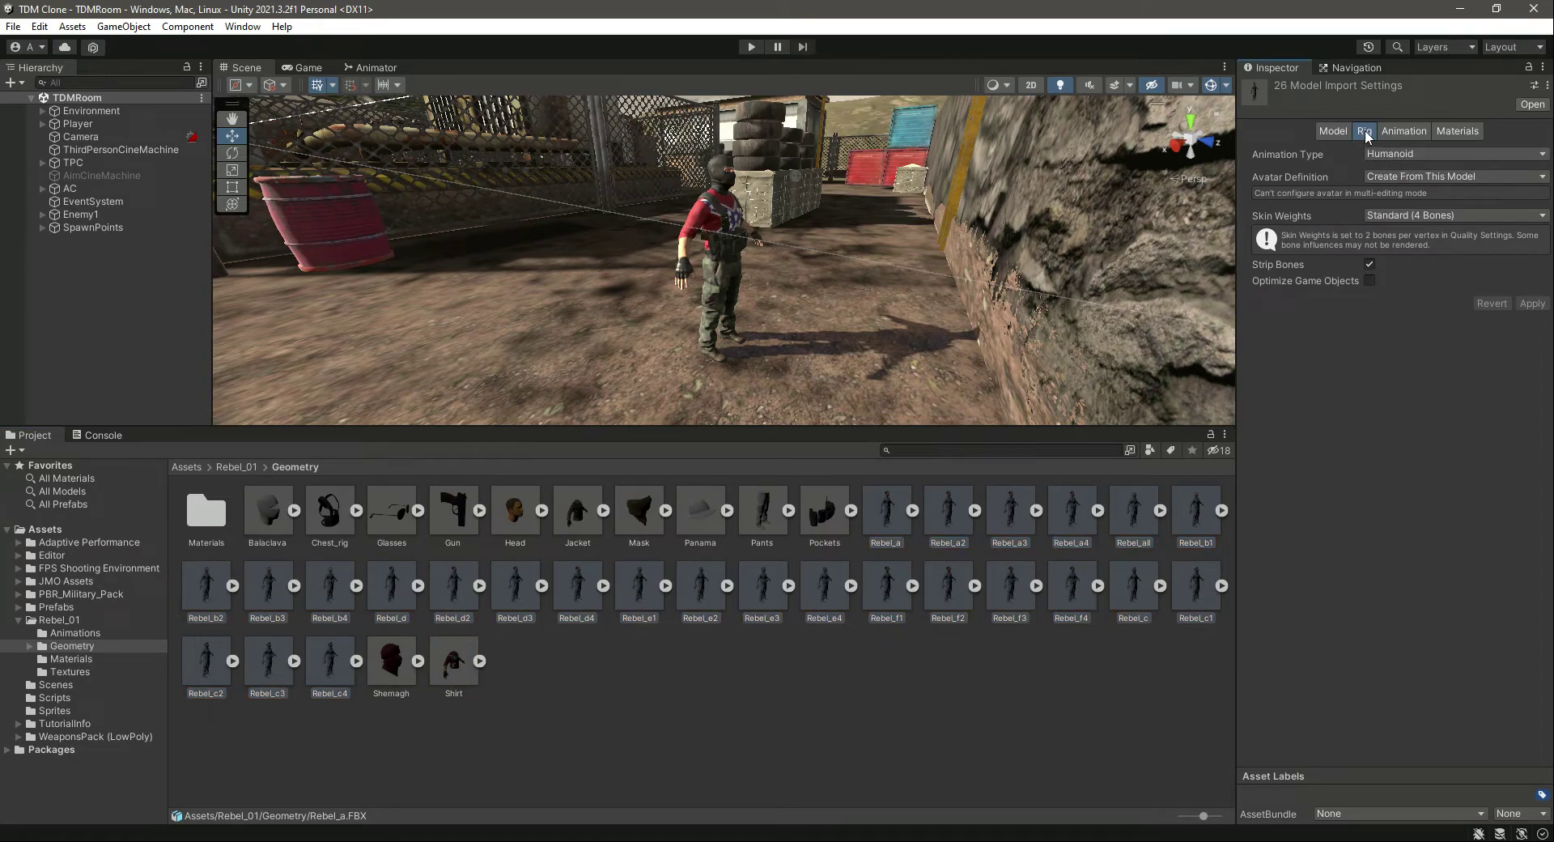
left_click(1401, 152)
left_click(1421, 209)
left_click(1529, 298)
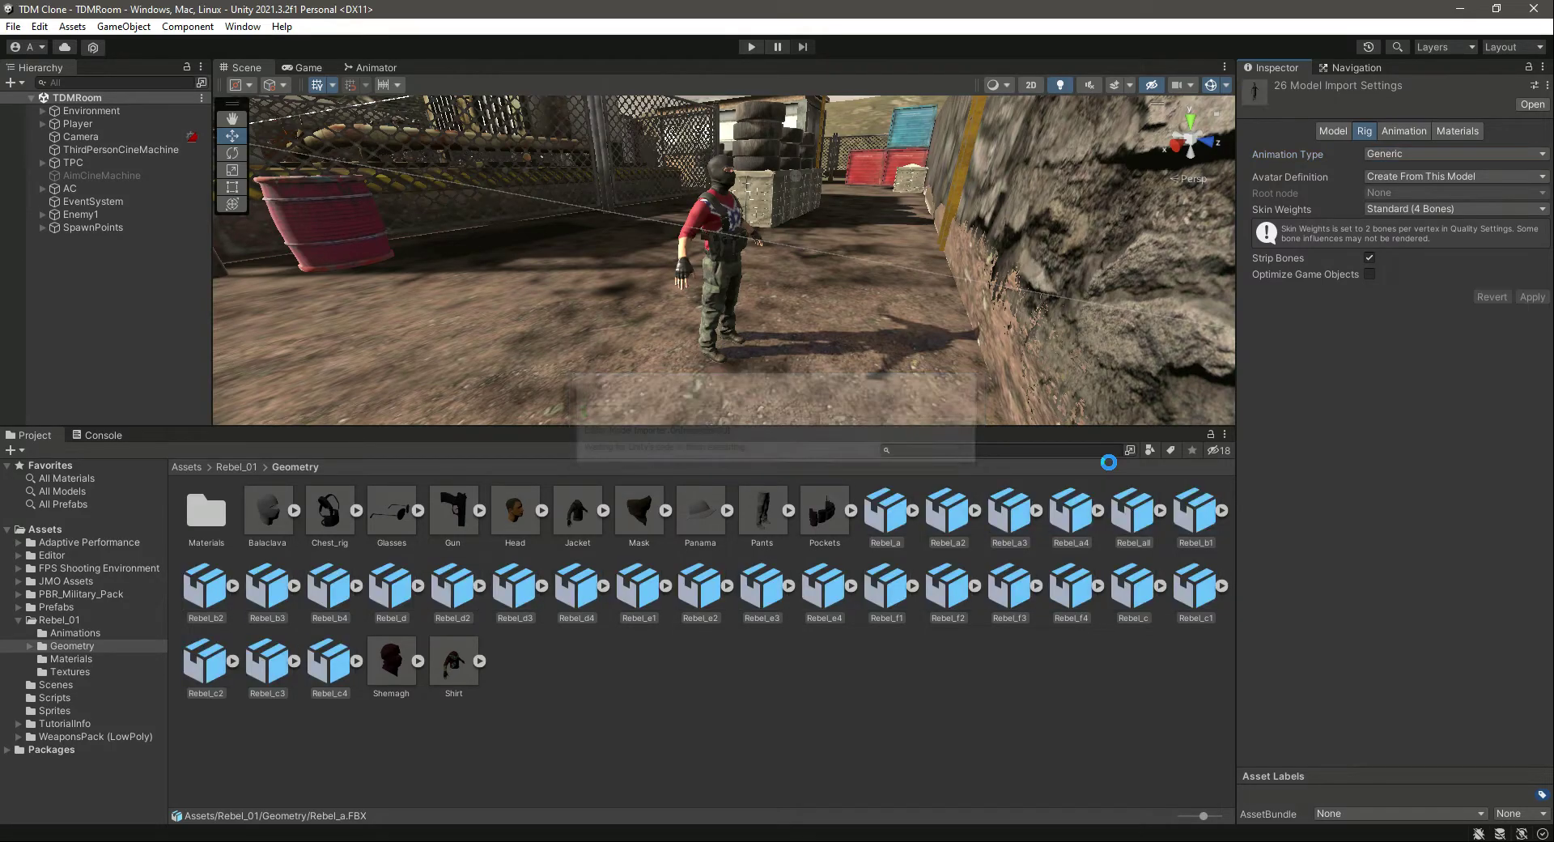
left_click(235, 466)
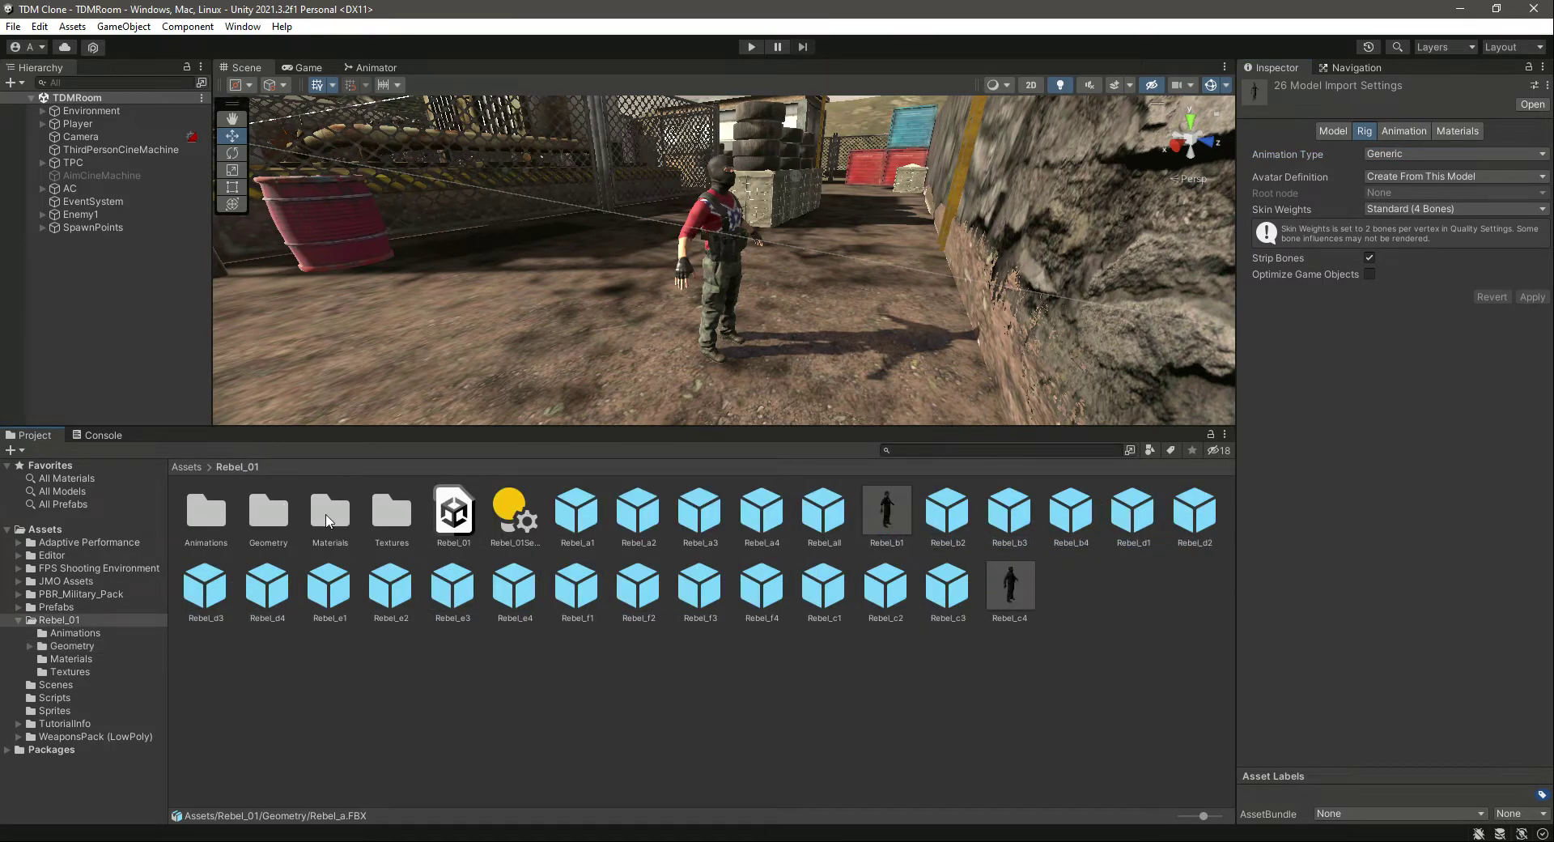
double_click(207, 512)
left_click(267, 512)
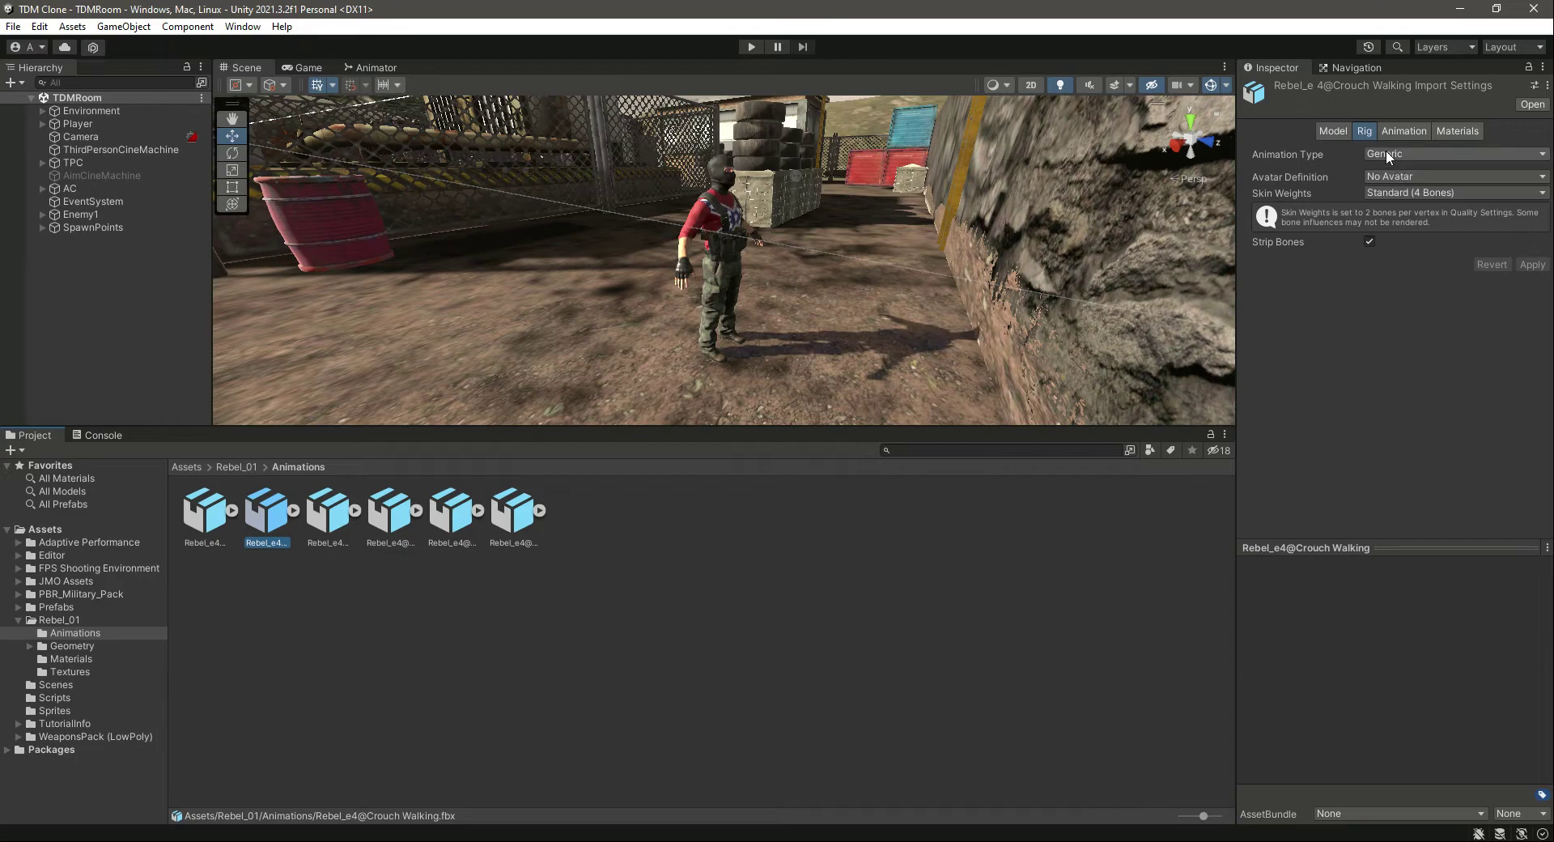
left_click(769, 595)
left_click(226, 500)
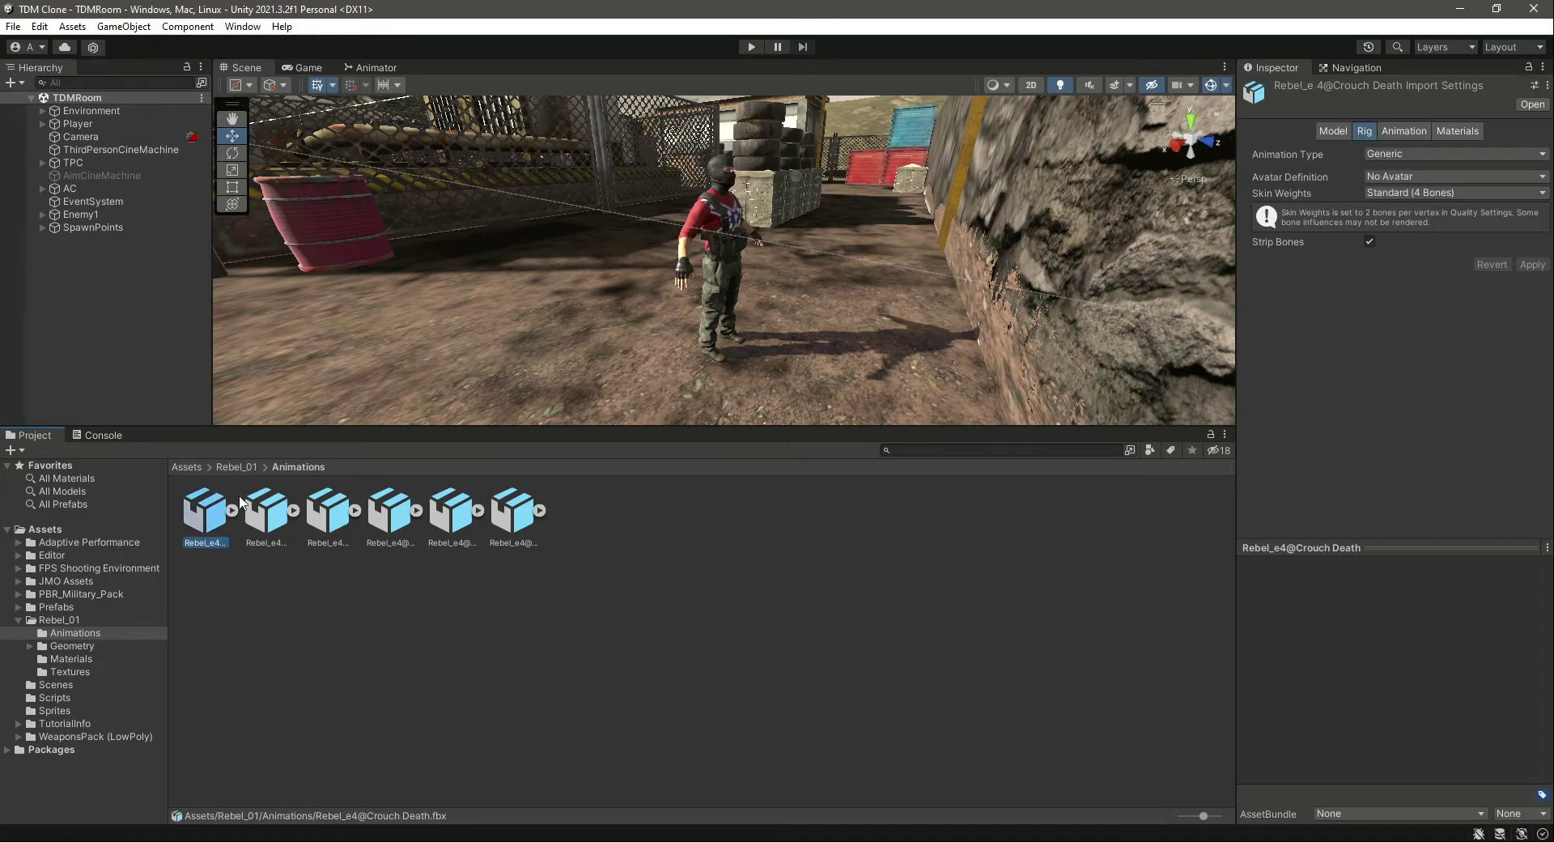
left_click(1404, 133)
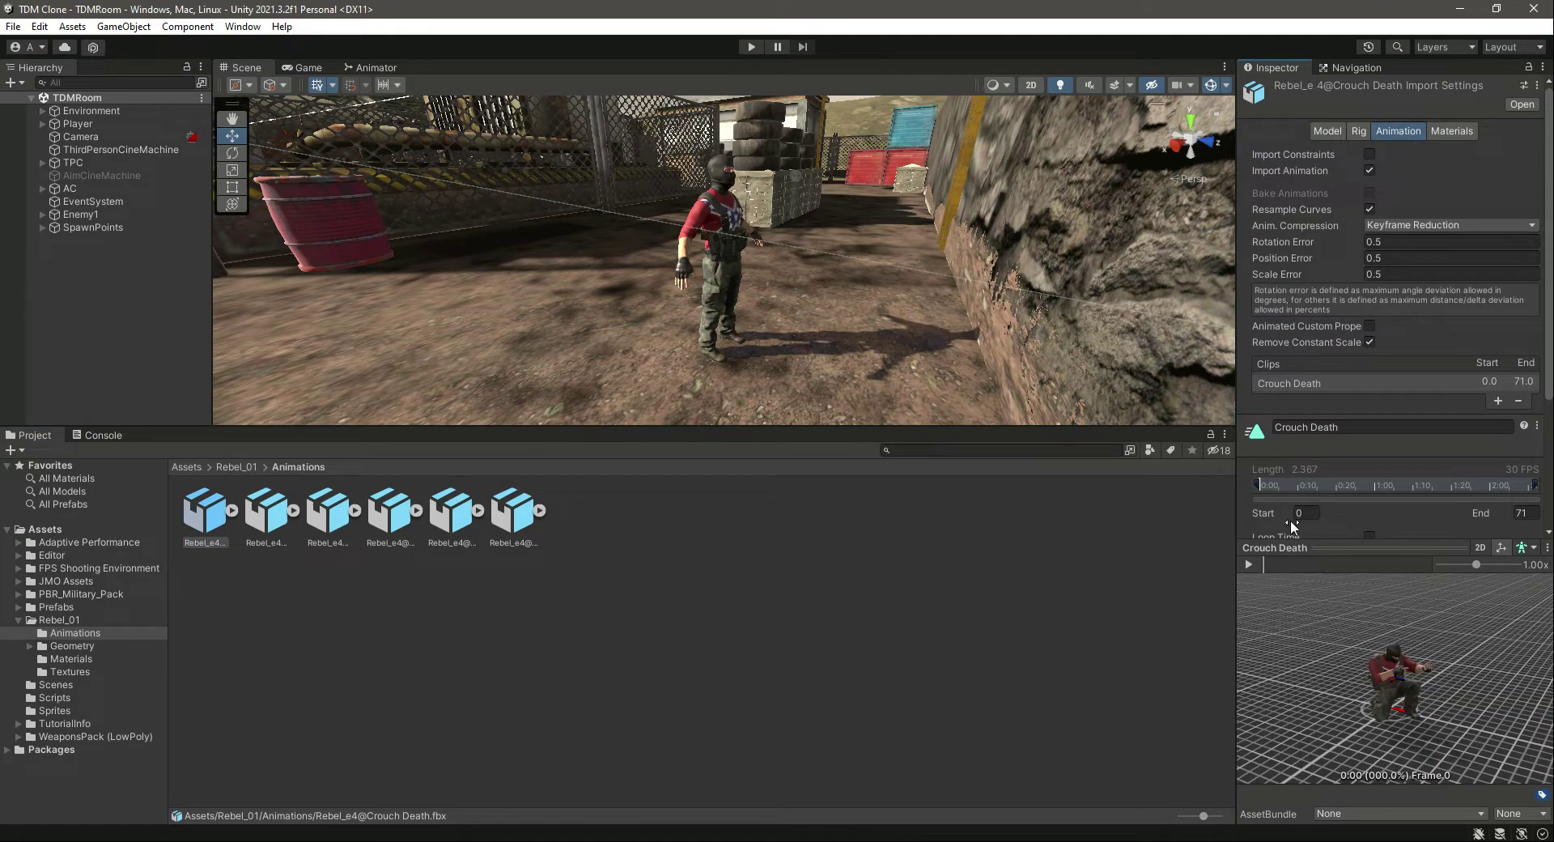
left_click(267, 511)
left_click(1247, 564)
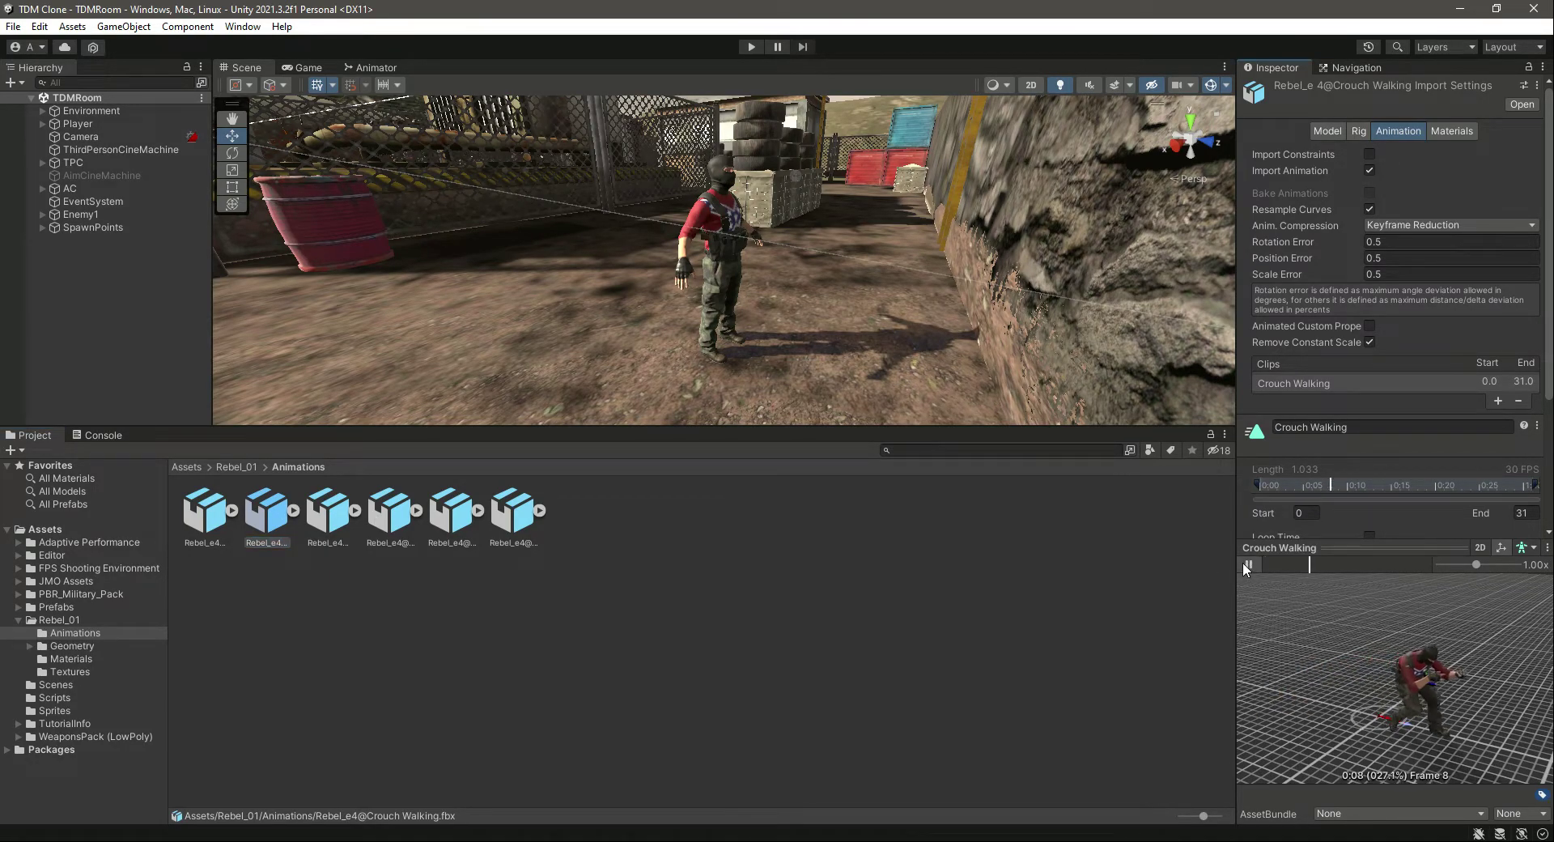
left_click(338, 526)
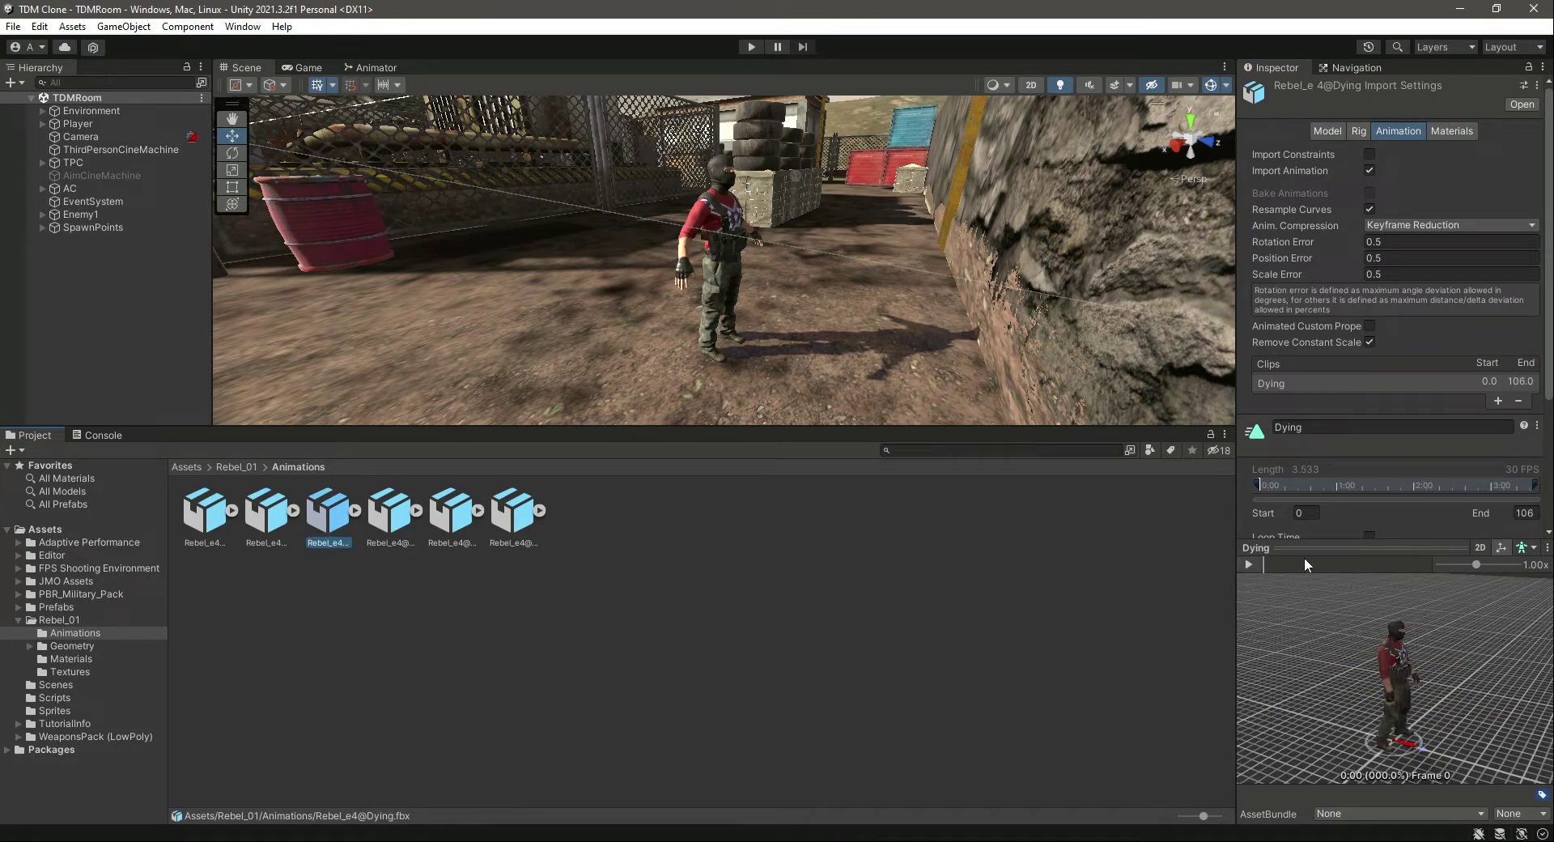
left_click(1246, 564)
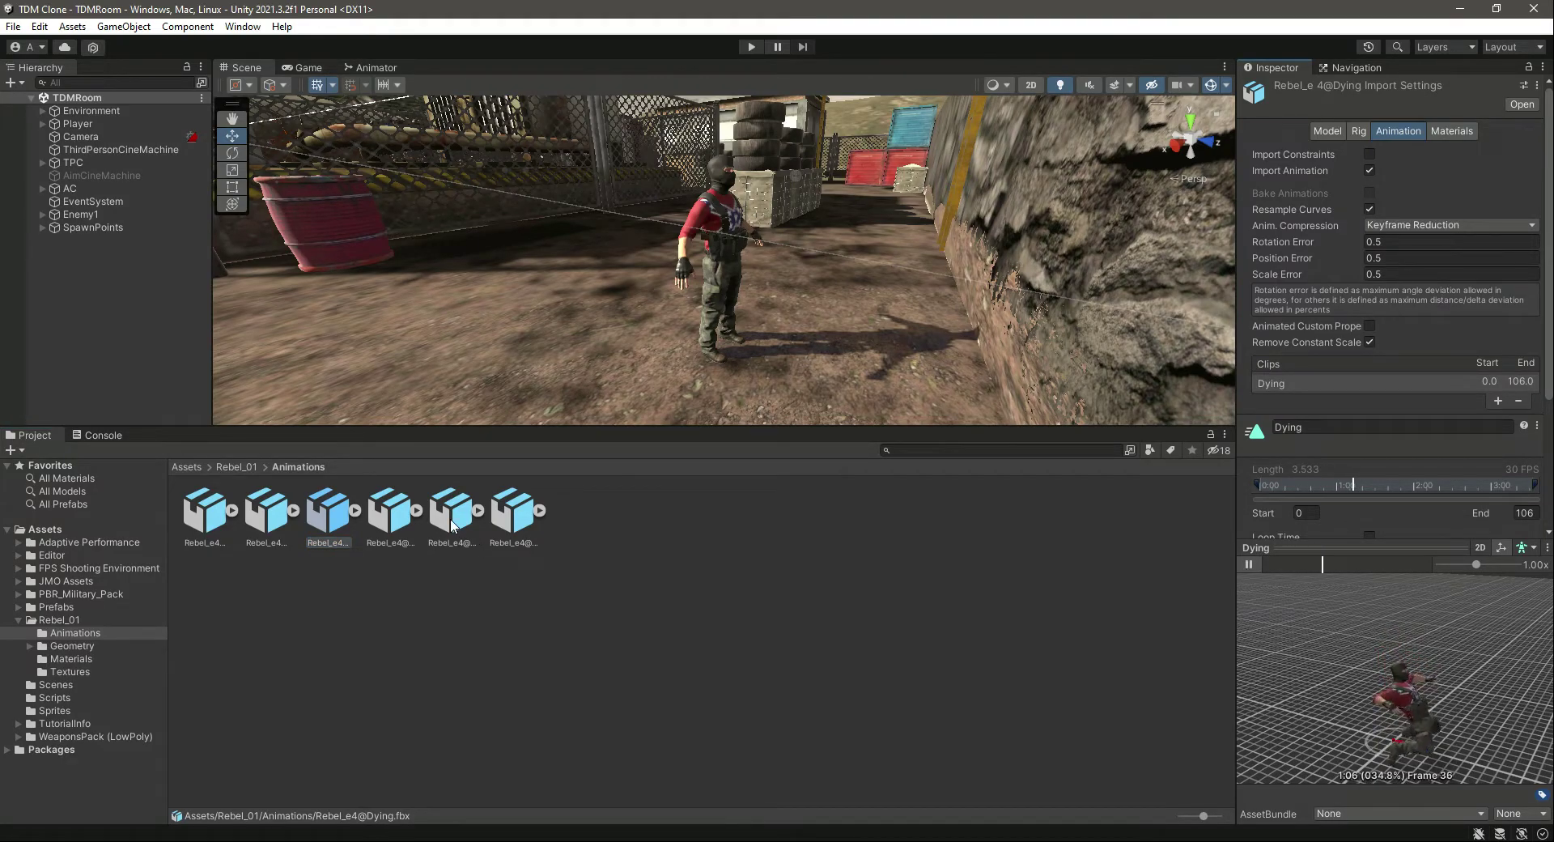
left_click(444, 522)
left_click(392, 519)
left_click(1246, 564)
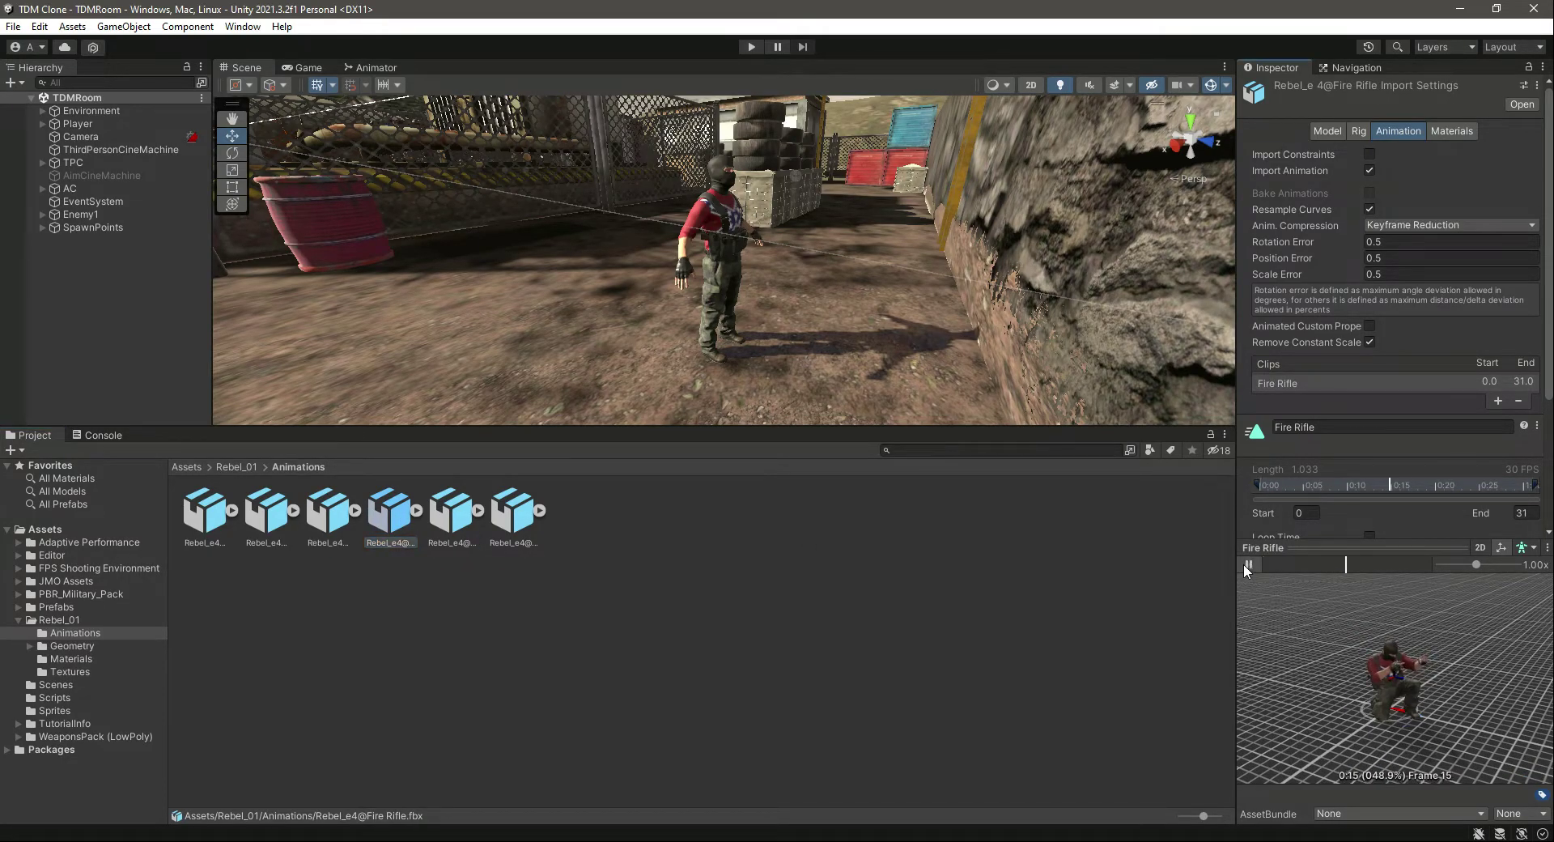
left_click(513, 518)
left_click(1248, 564)
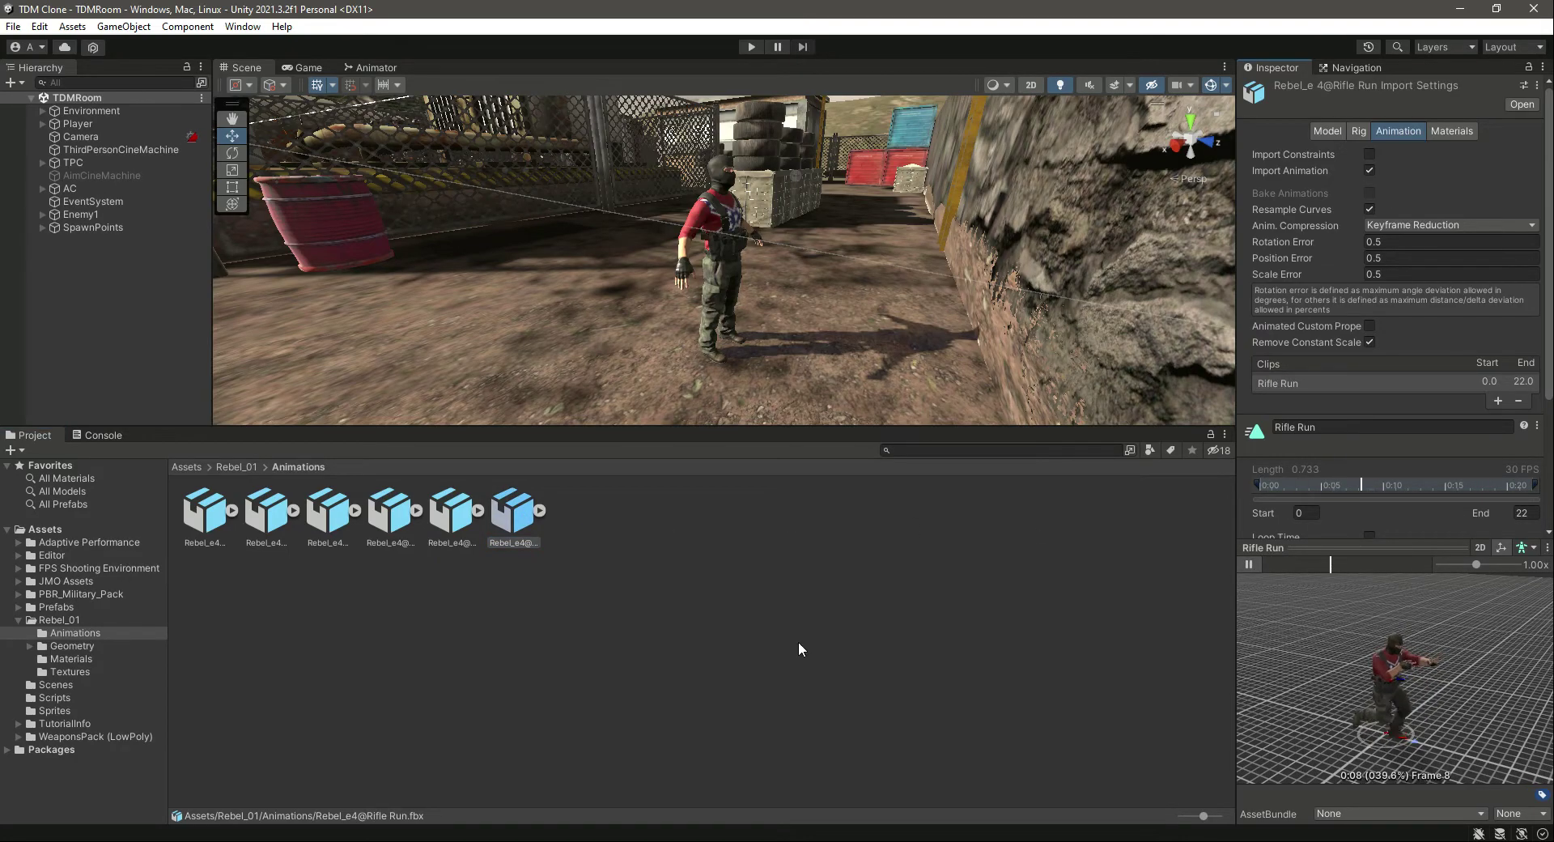
left_click(798, 641)
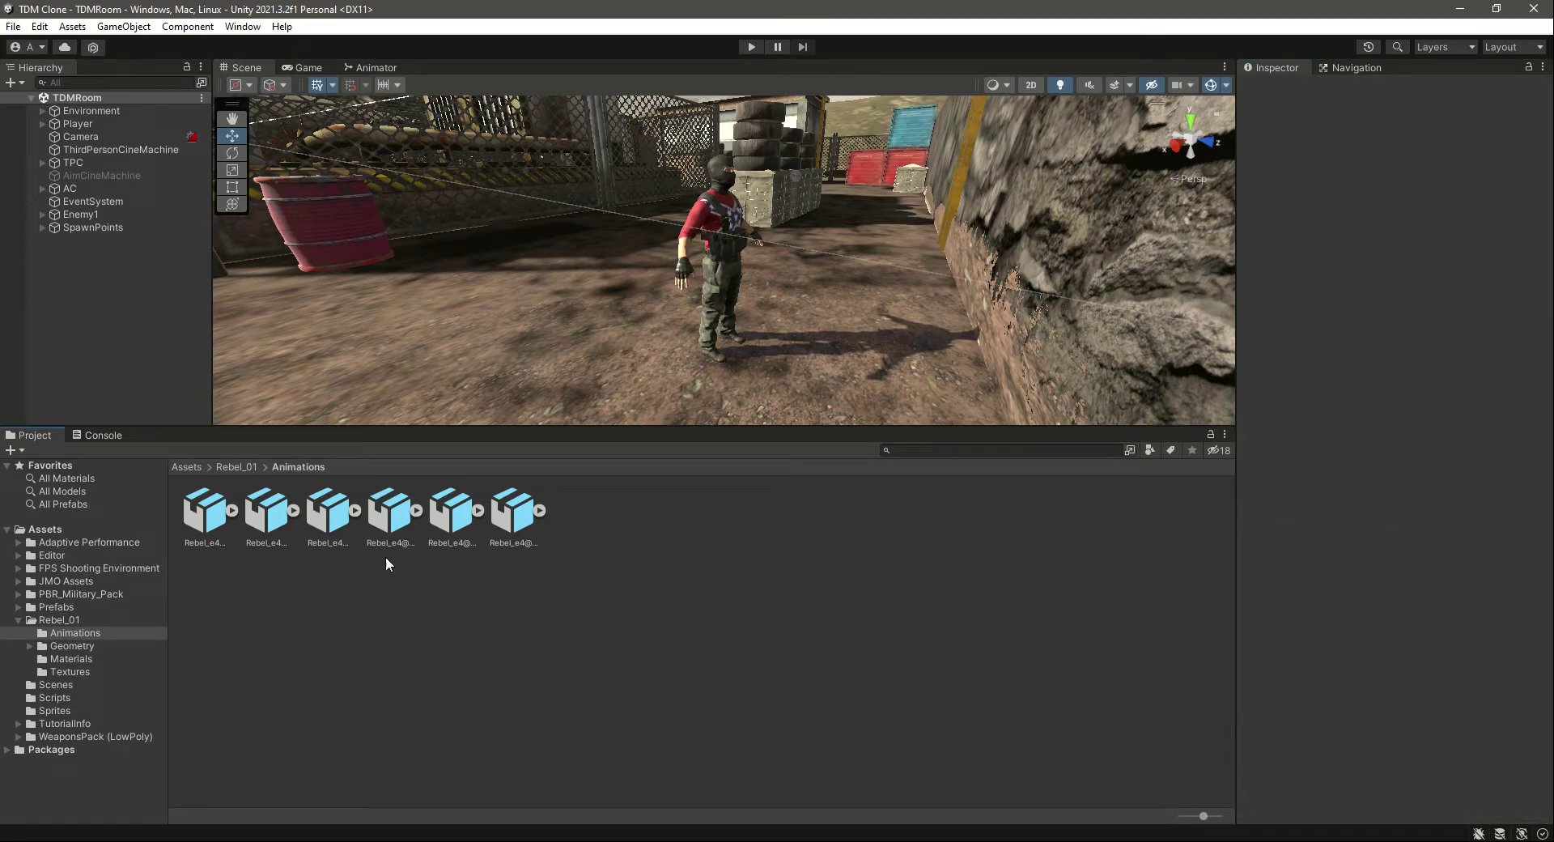
Step: Create a new folder named Enemy1 inside the Animations folder
right_click(291, 573)
mouse_move(490, 157)
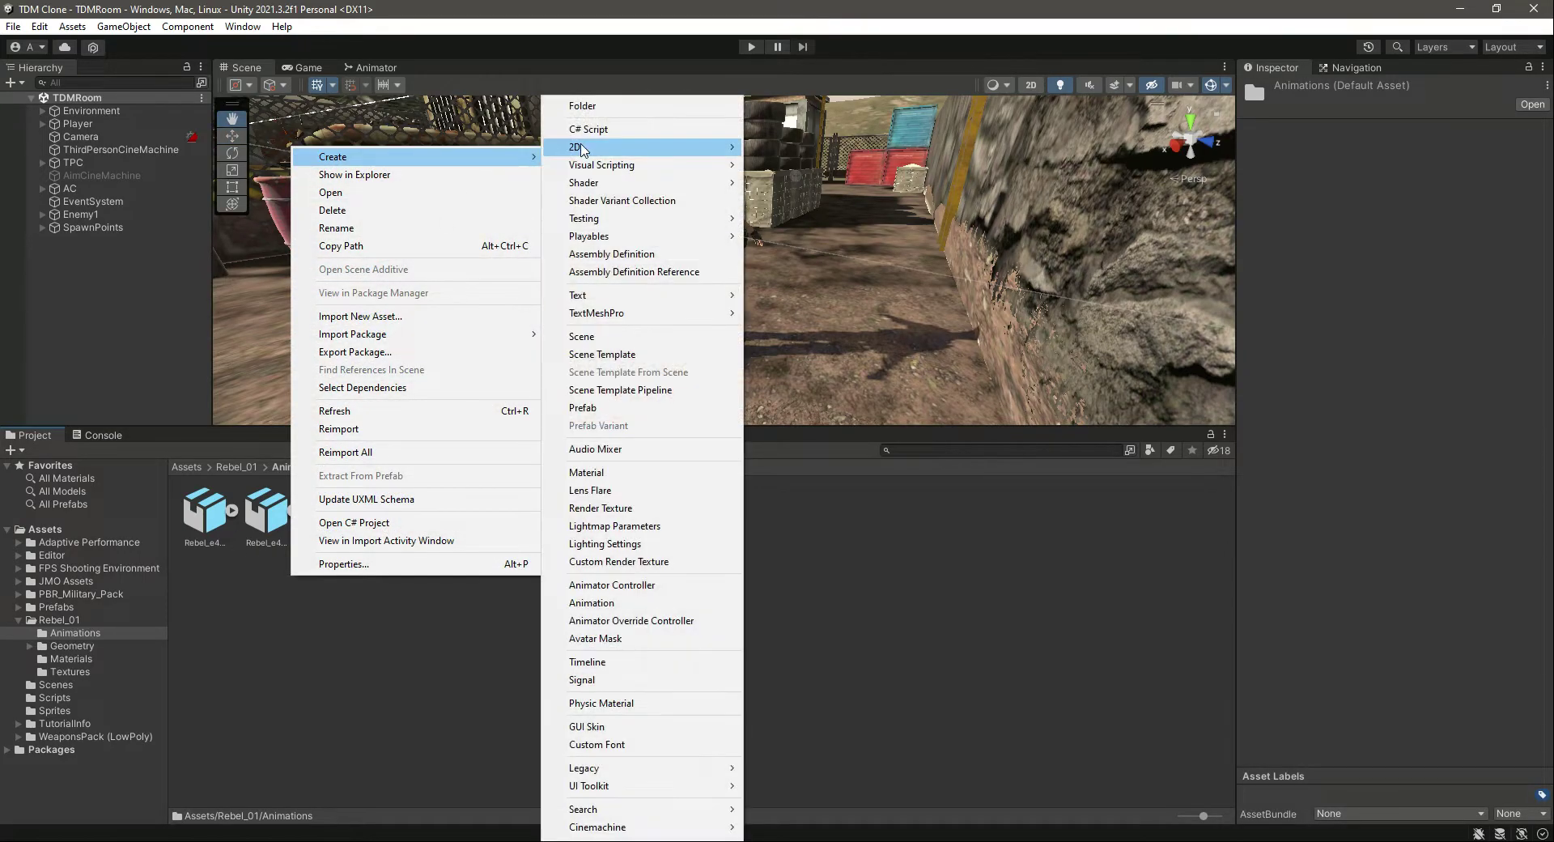
left_click(581, 101)
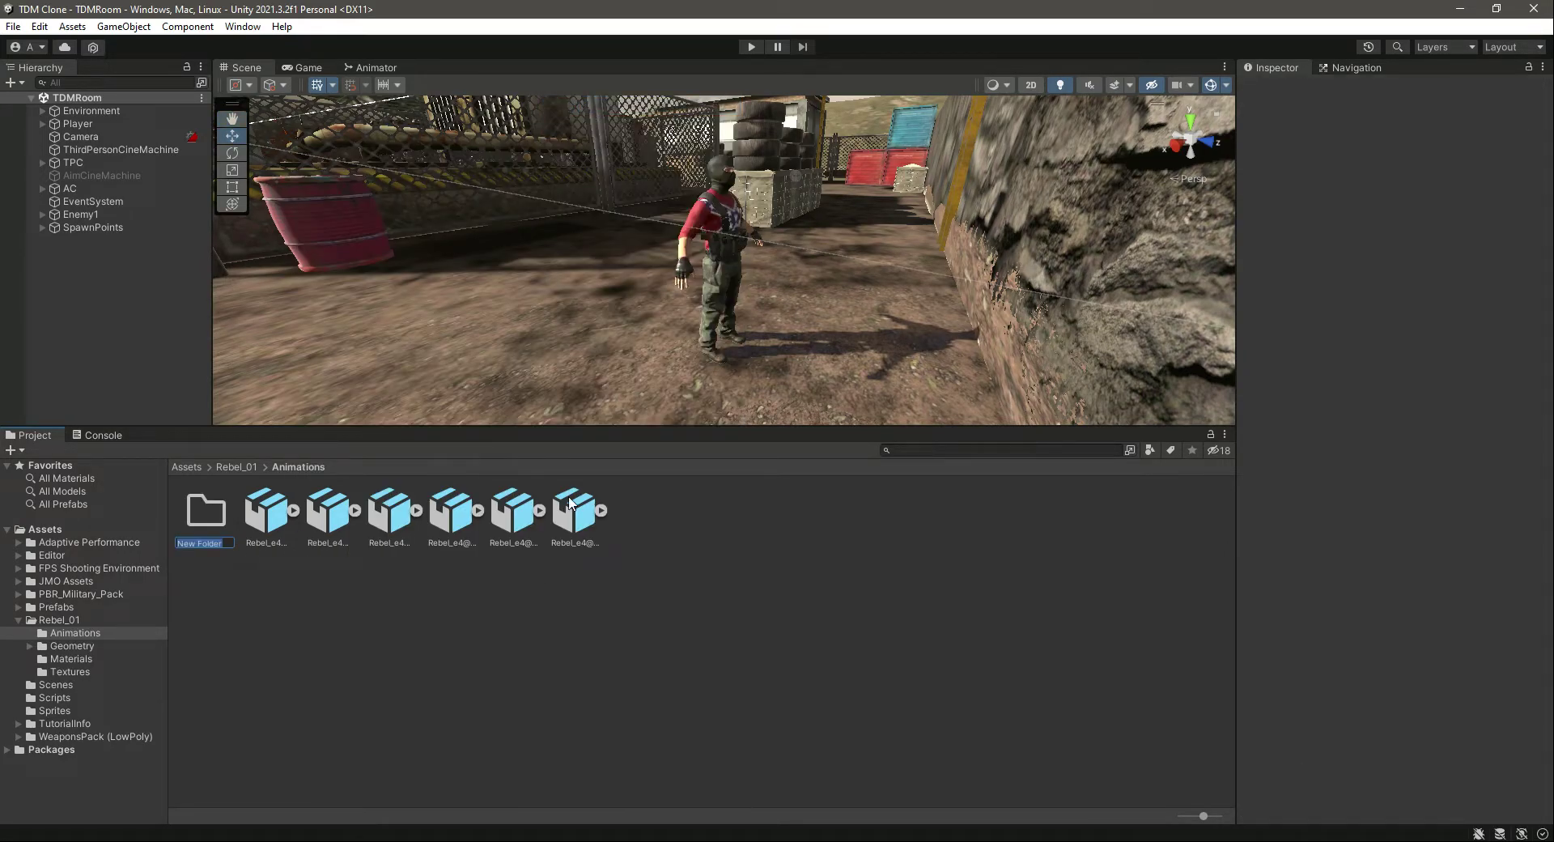
type("Enemy1")
key("Return")
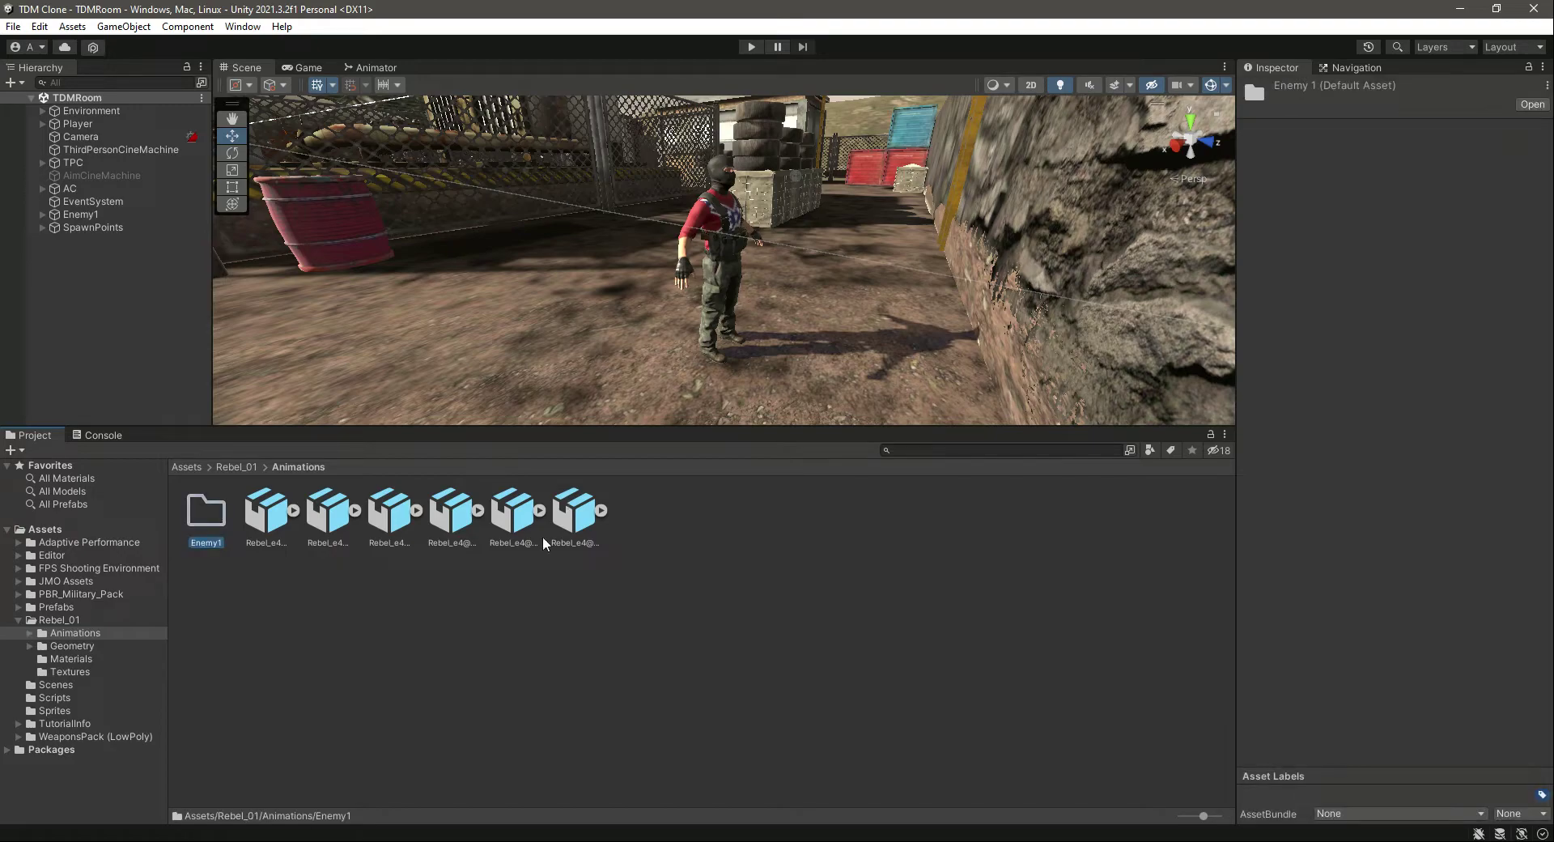
Step: Add a second folder named Enemy2 alongside Enemy1
right_click(444, 652)
mouse_move(597, 222)
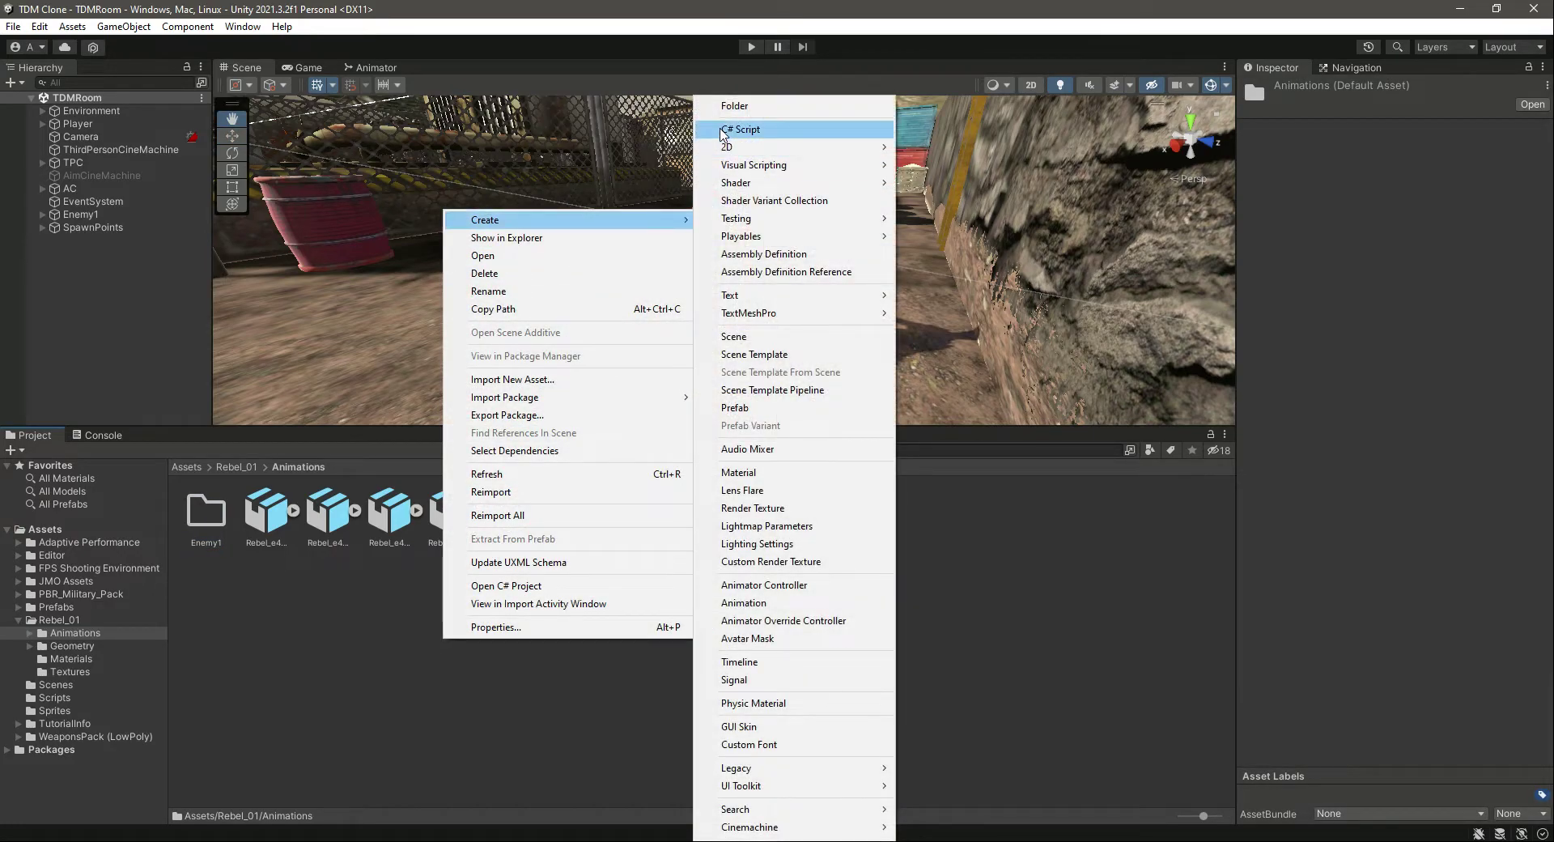
left_click(734, 106)
type("E")
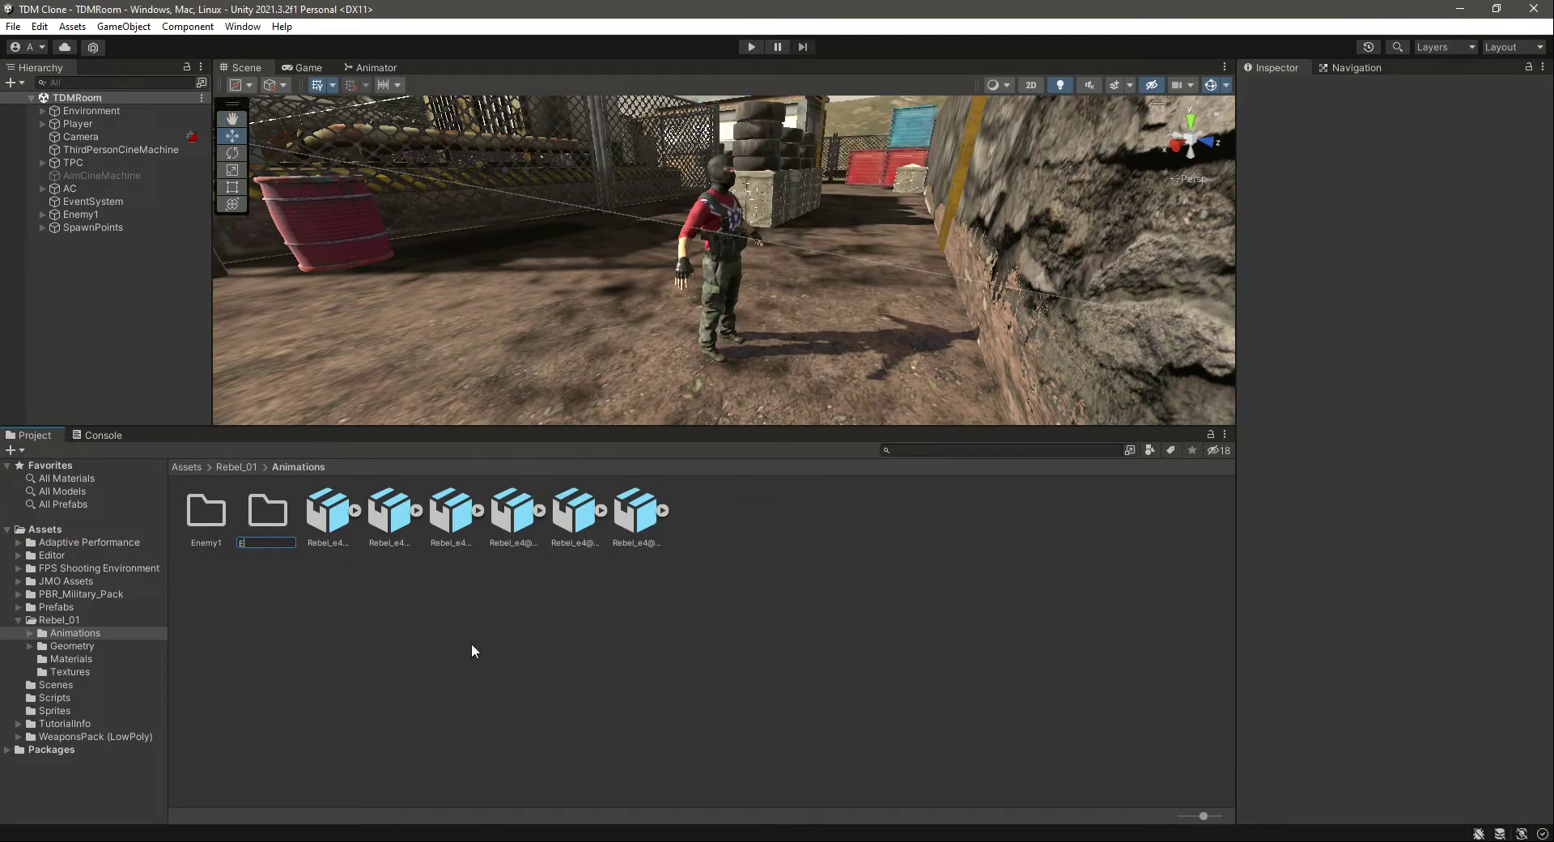
type("Nemy2")
key("Return")
left_click(328, 511)
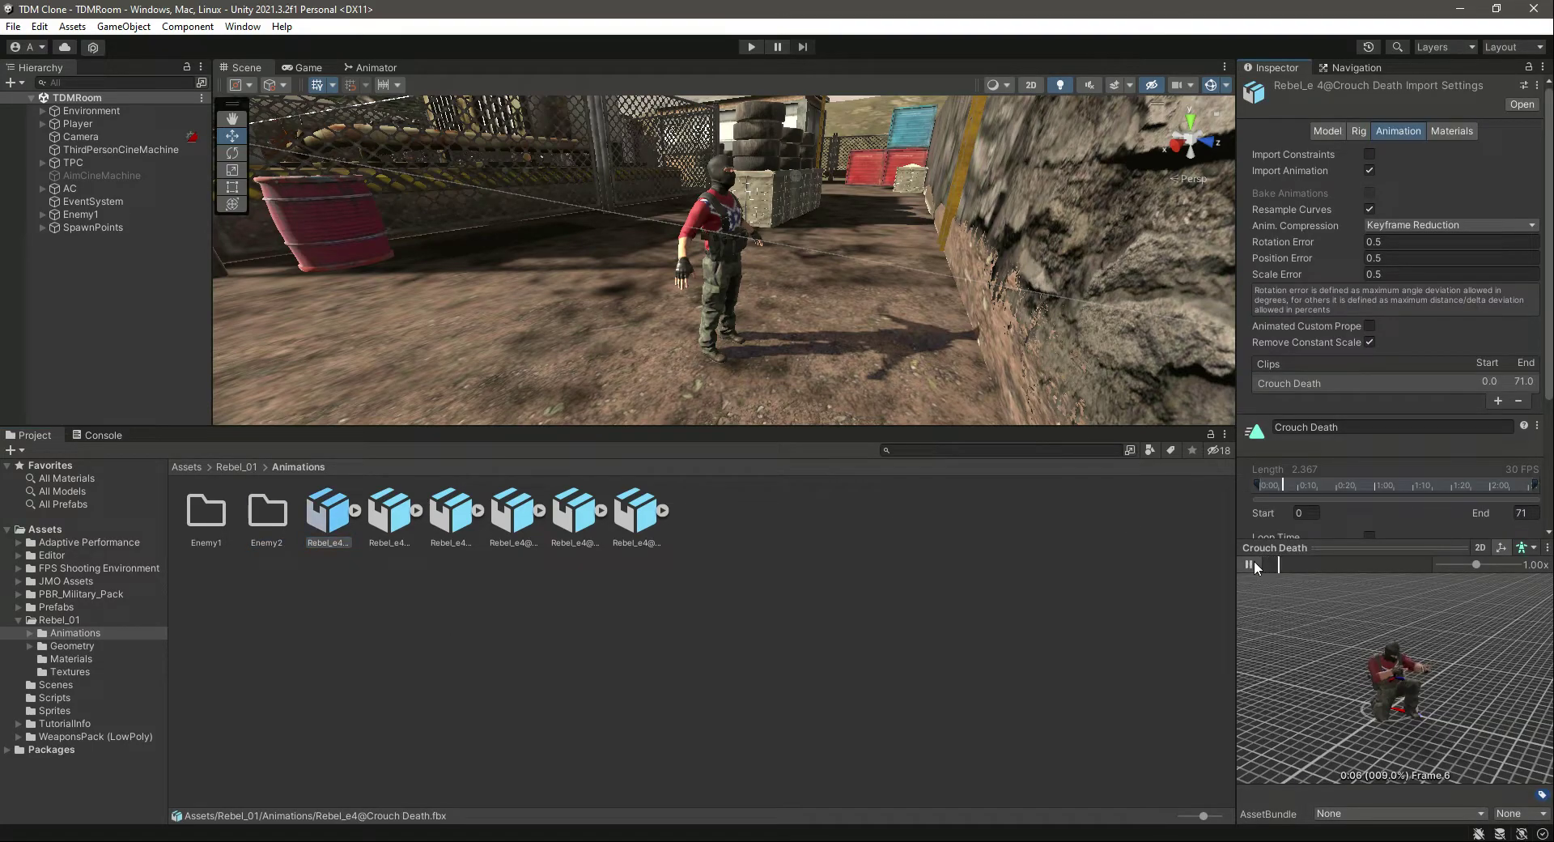
Step: Move the Crouch Death and Crouch Walking clips into the Enemy1 folder
left_click_drag(327, 518, 197, 540)
left_click(339, 528)
left_click(1247, 564)
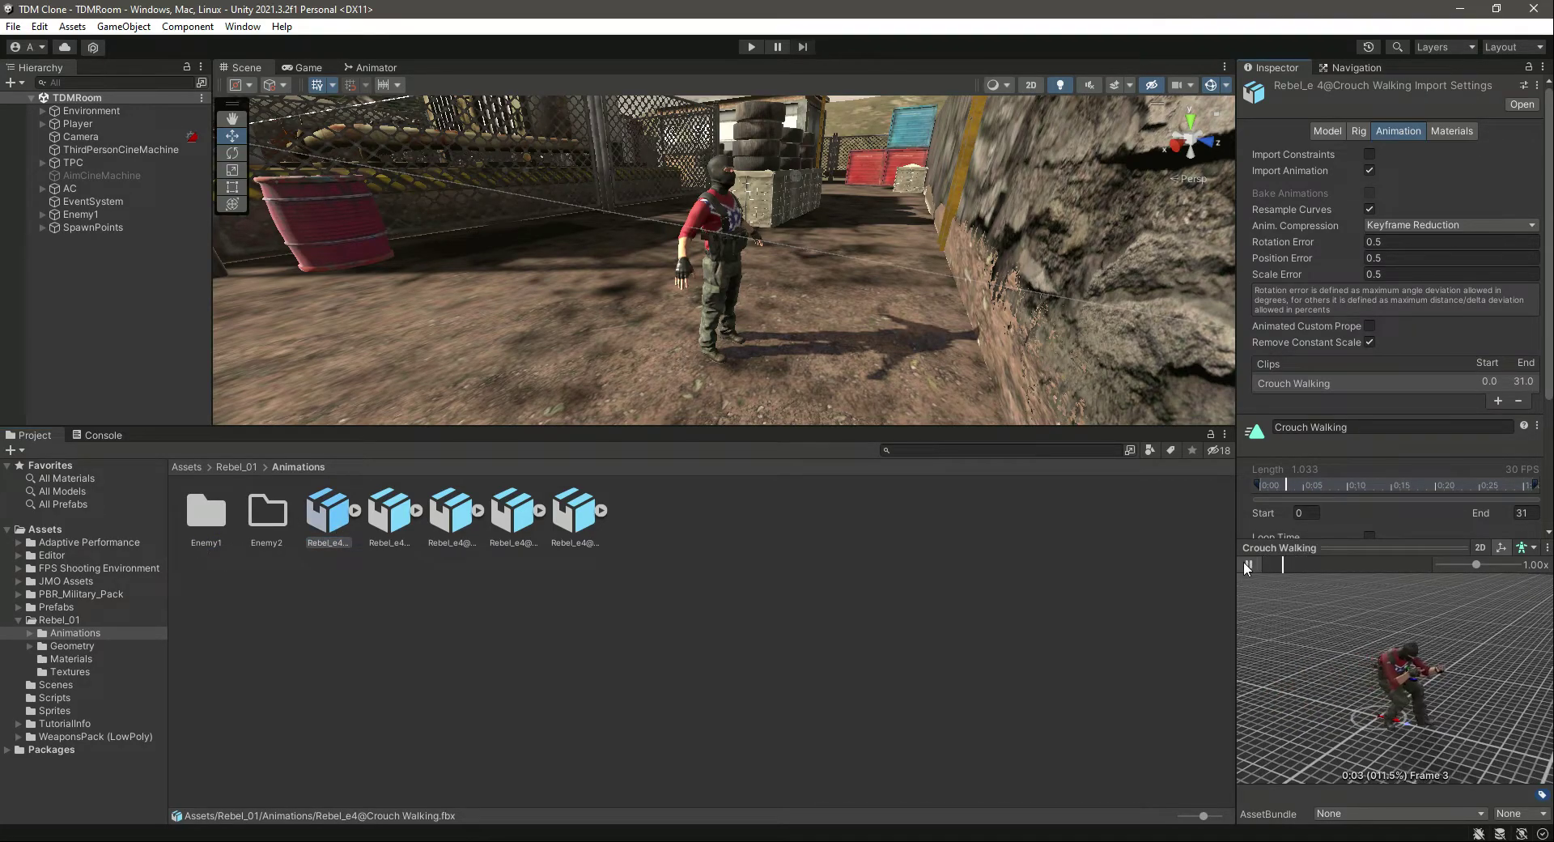
left_click_drag(212, 528, 212, 528)
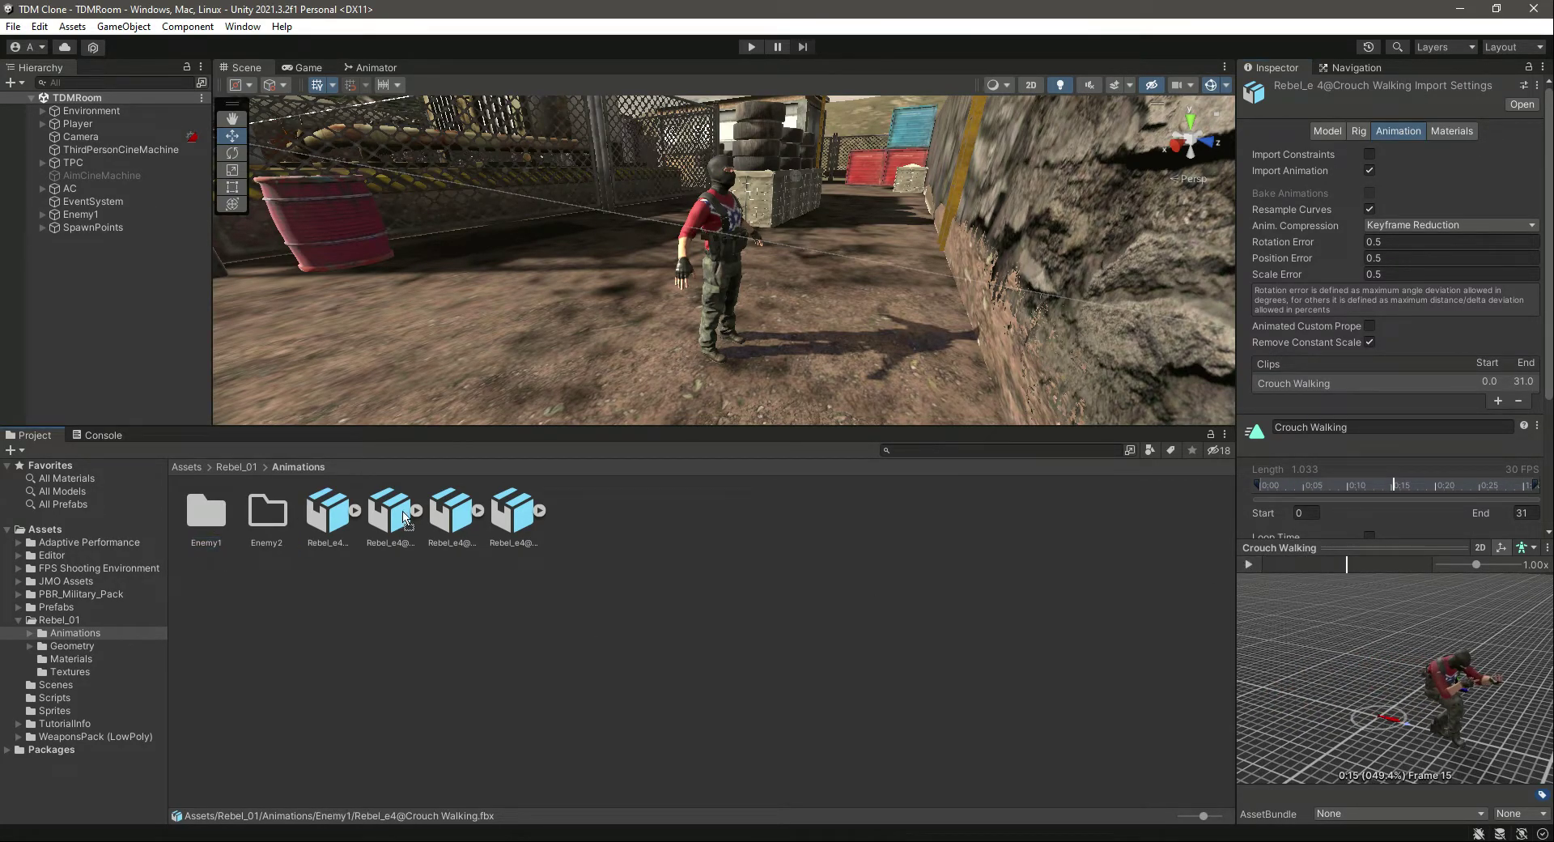
Step: Preview the Dying, Fire Rifle and Firing Rifle clips, then move Fire Rifle into Enemy1
left_click(328, 518)
left_click(1250, 564)
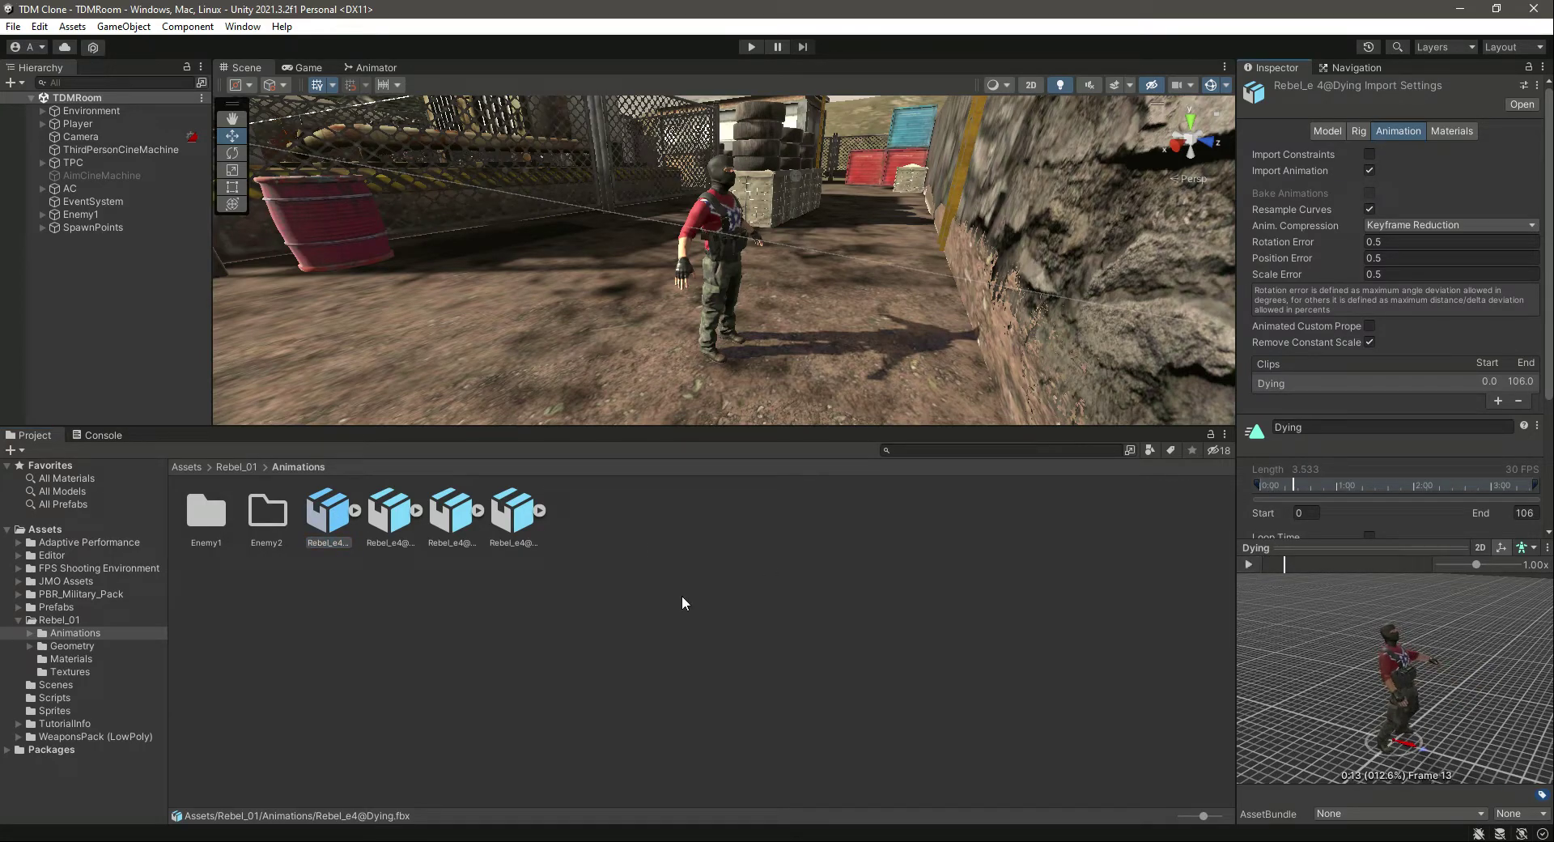
left_click(390, 511)
left_click(1249, 564)
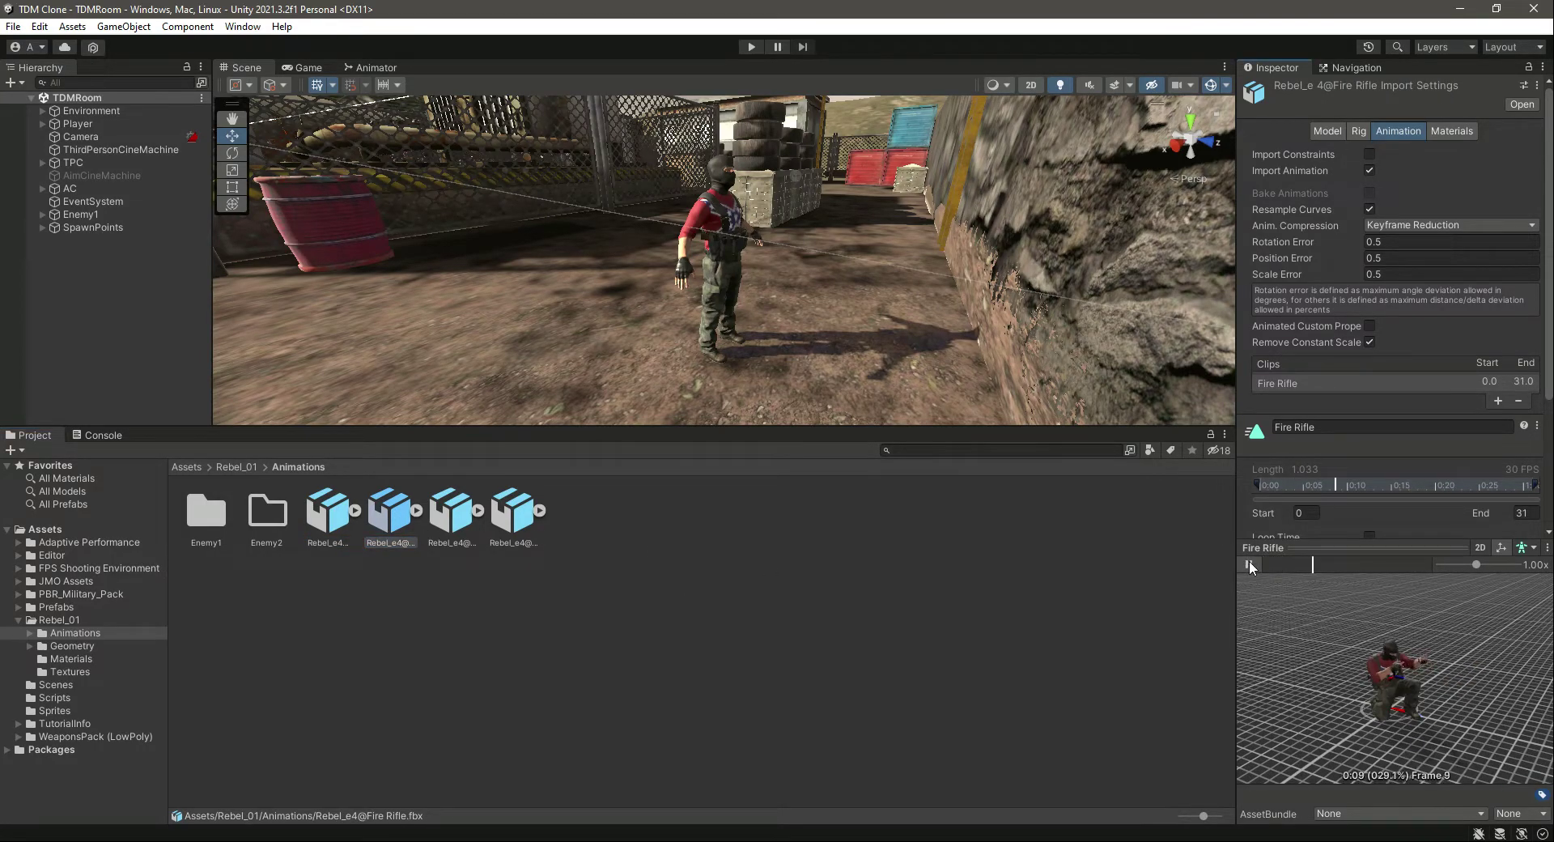
left_click(455, 515)
left_click(495, 523)
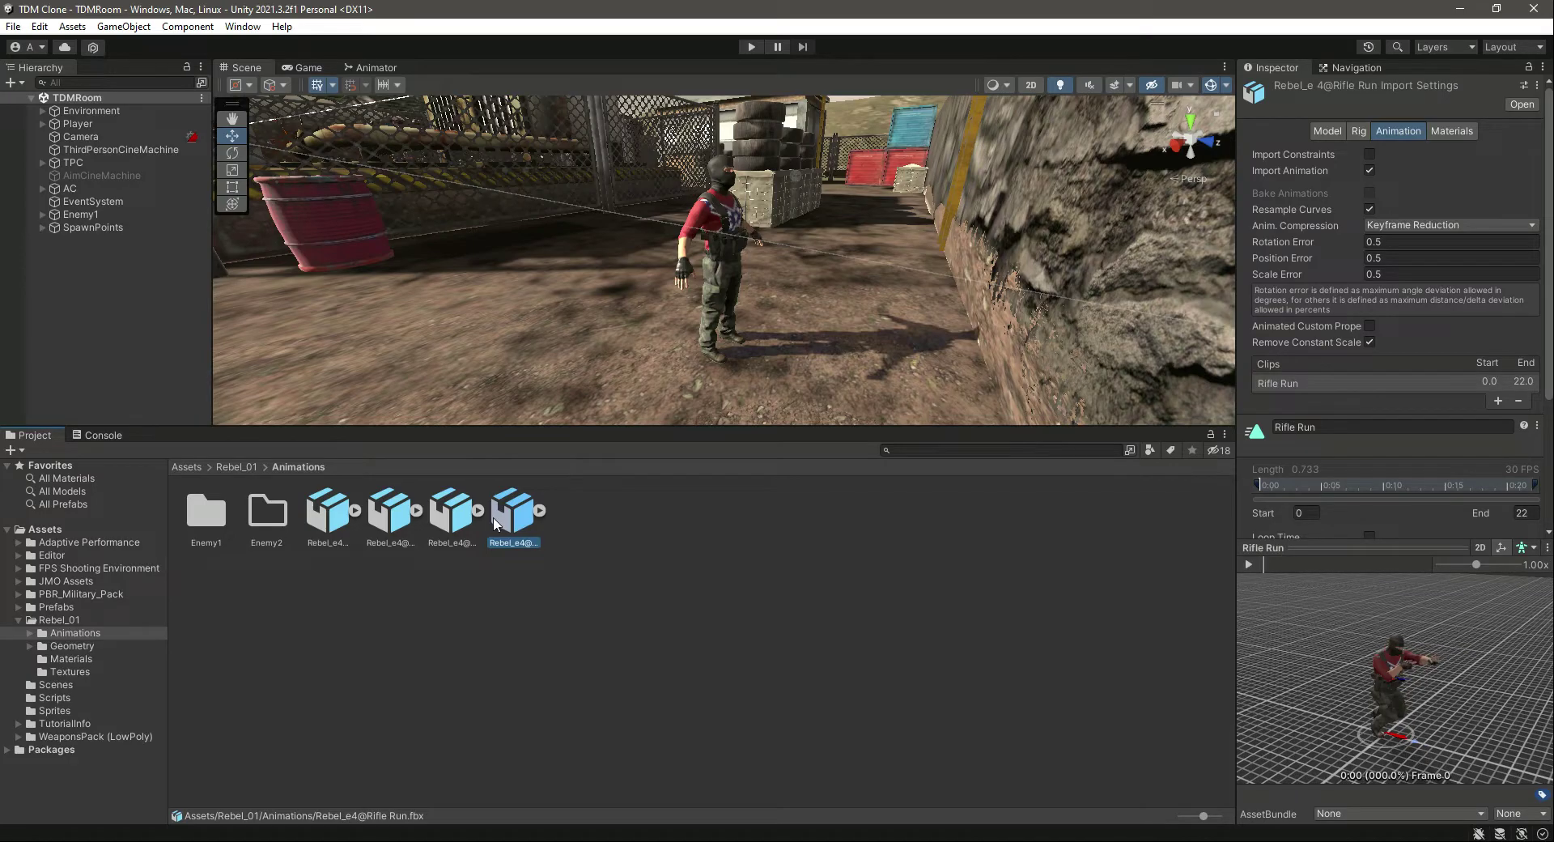
left_click(455, 512)
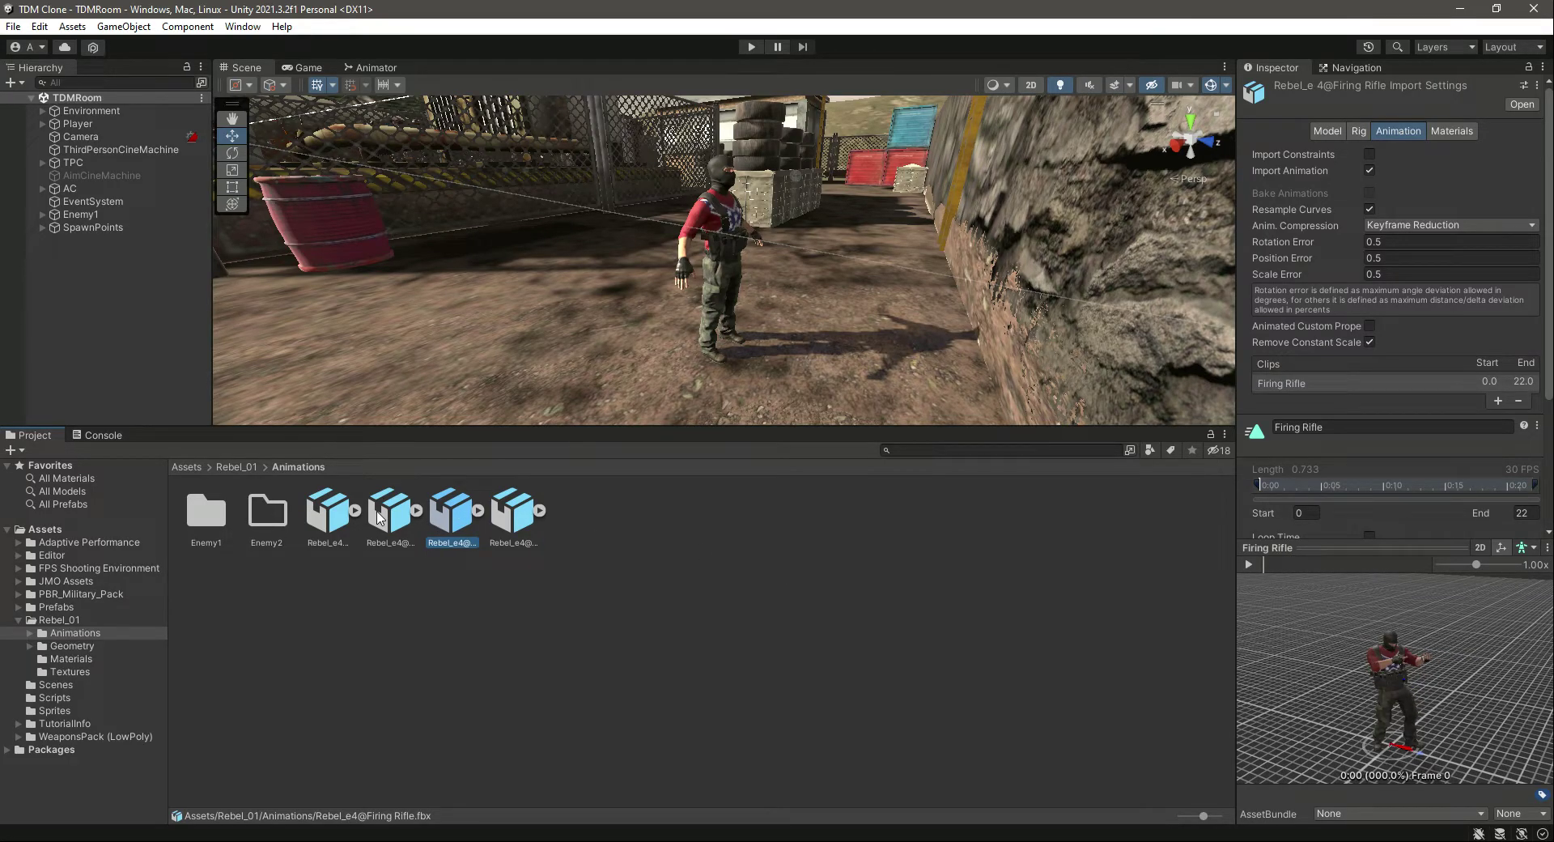
left_click(379, 519)
key("Right")
left_click(1248, 565)
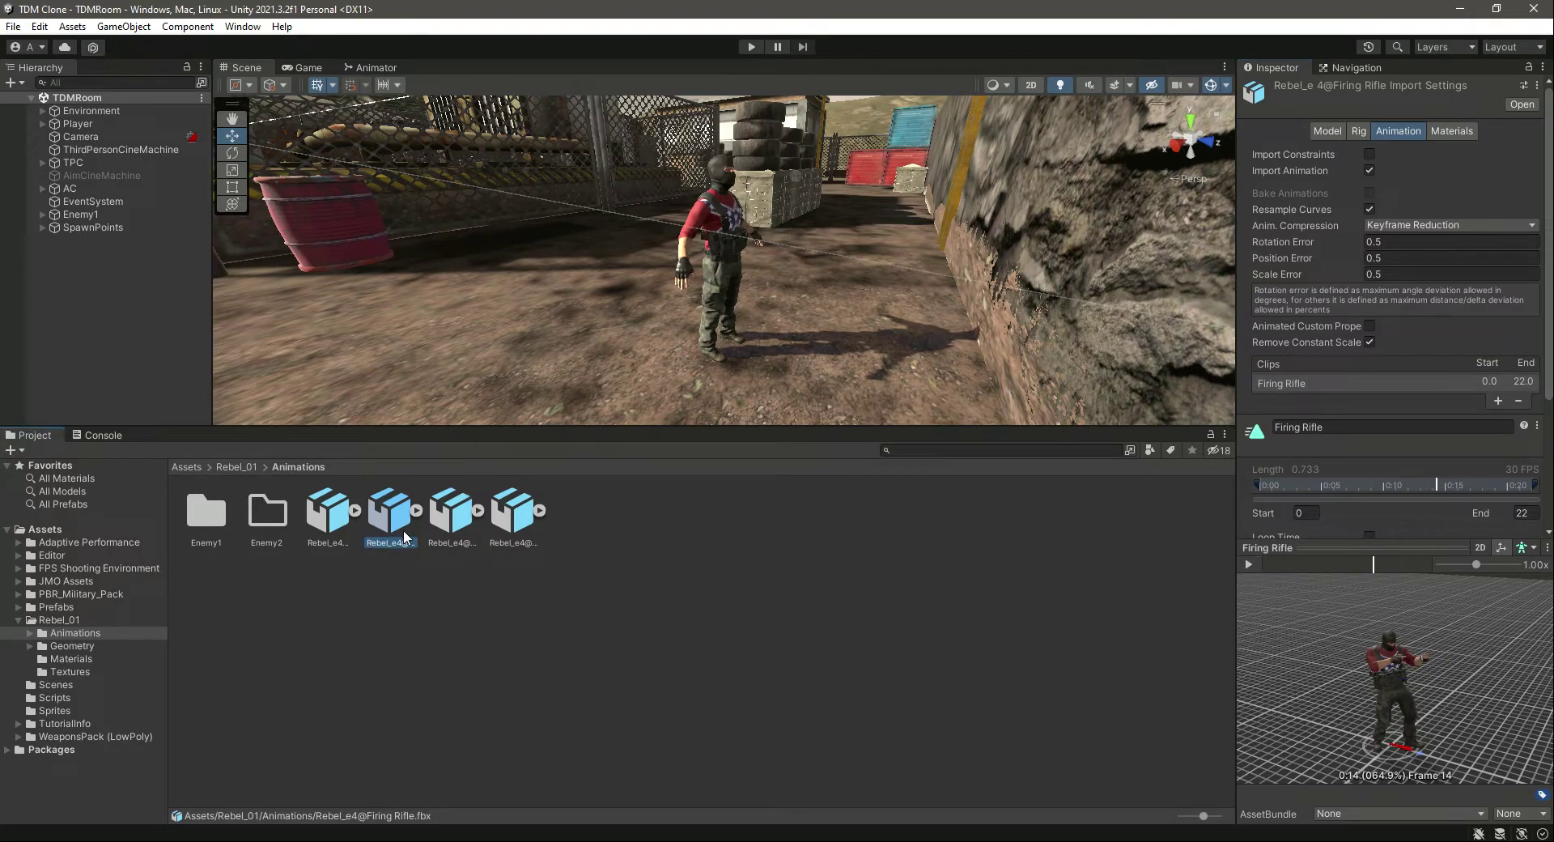
left_click_drag(403, 534, 403, 577)
left_click_drag(210, 522, 211, 523)
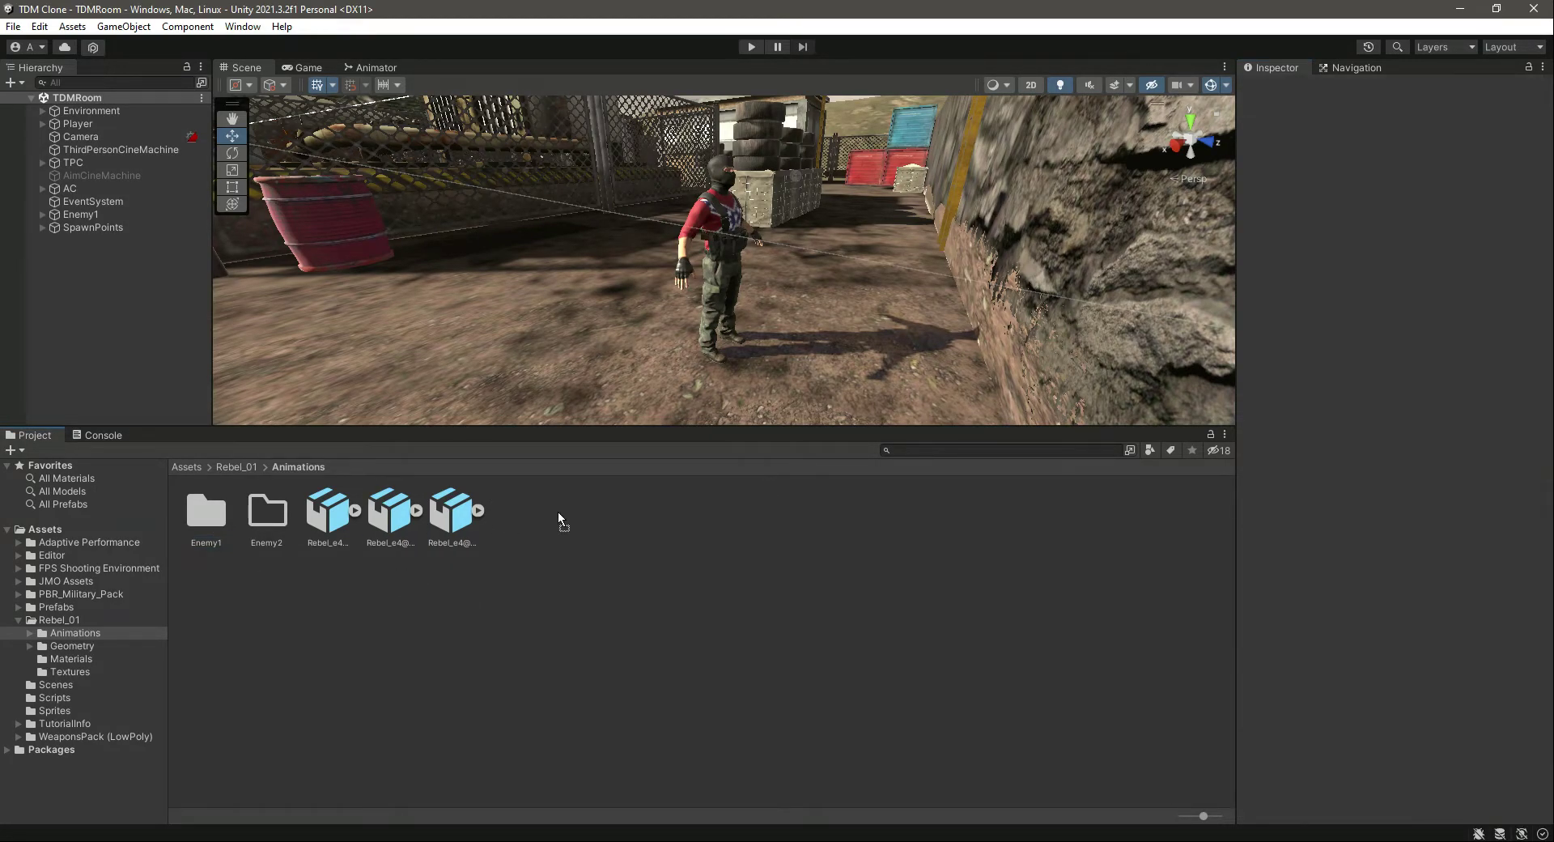
Step: Move the three remaining Rebel_e4 clips into the Enemy2 folder
left_click(338, 518)
key("shift+Right")
key("shift+Right")
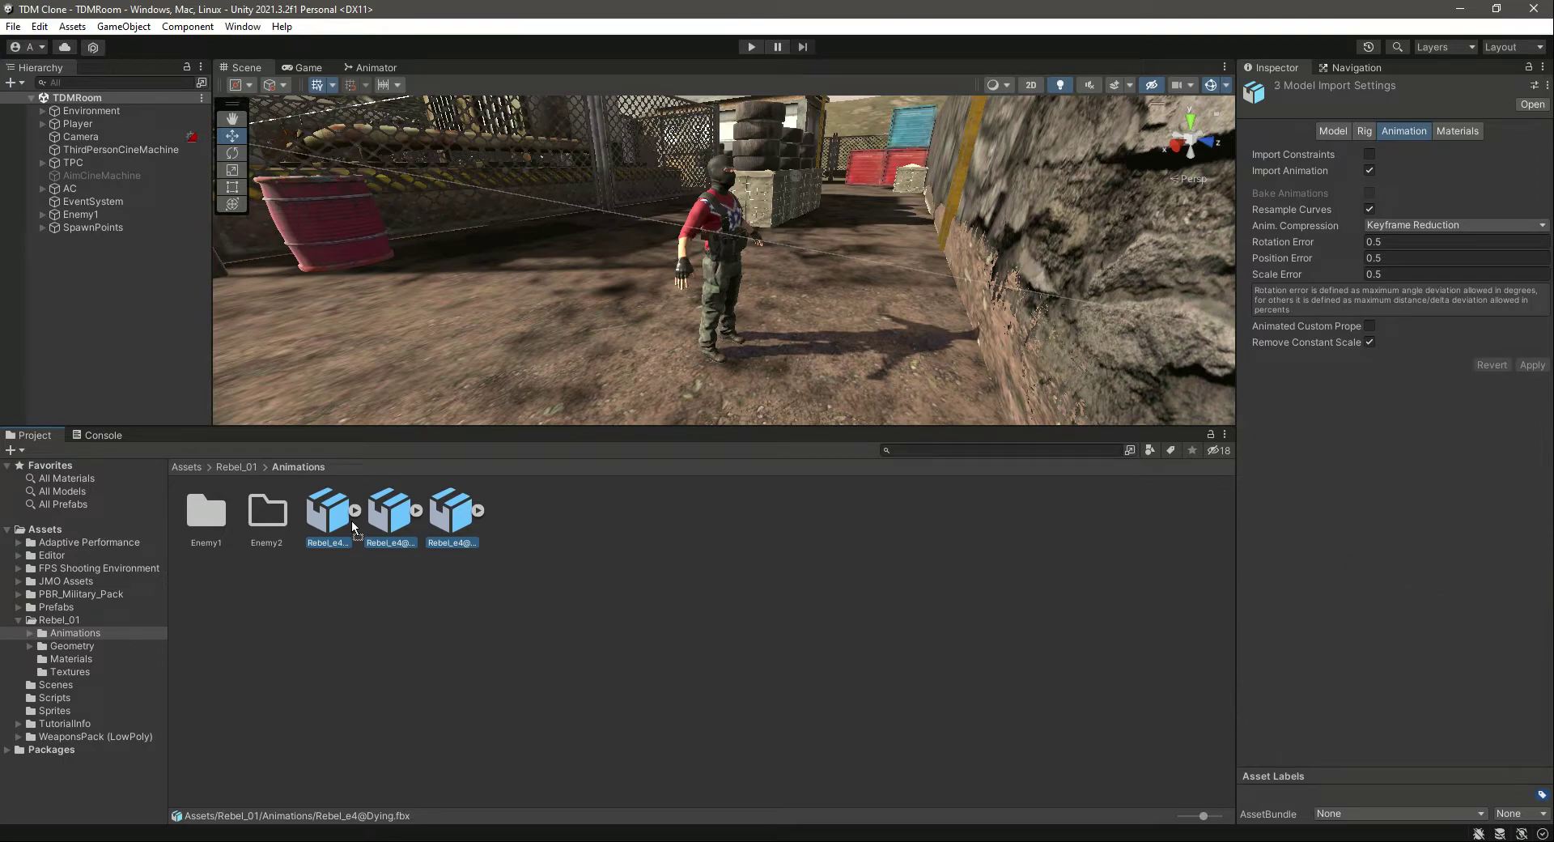
left_click_drag(328, 514, 206, 512)
Step: Open Enemy1 and preview its Crouch Walking and Fire Rifle clips
double_click(205, 512)
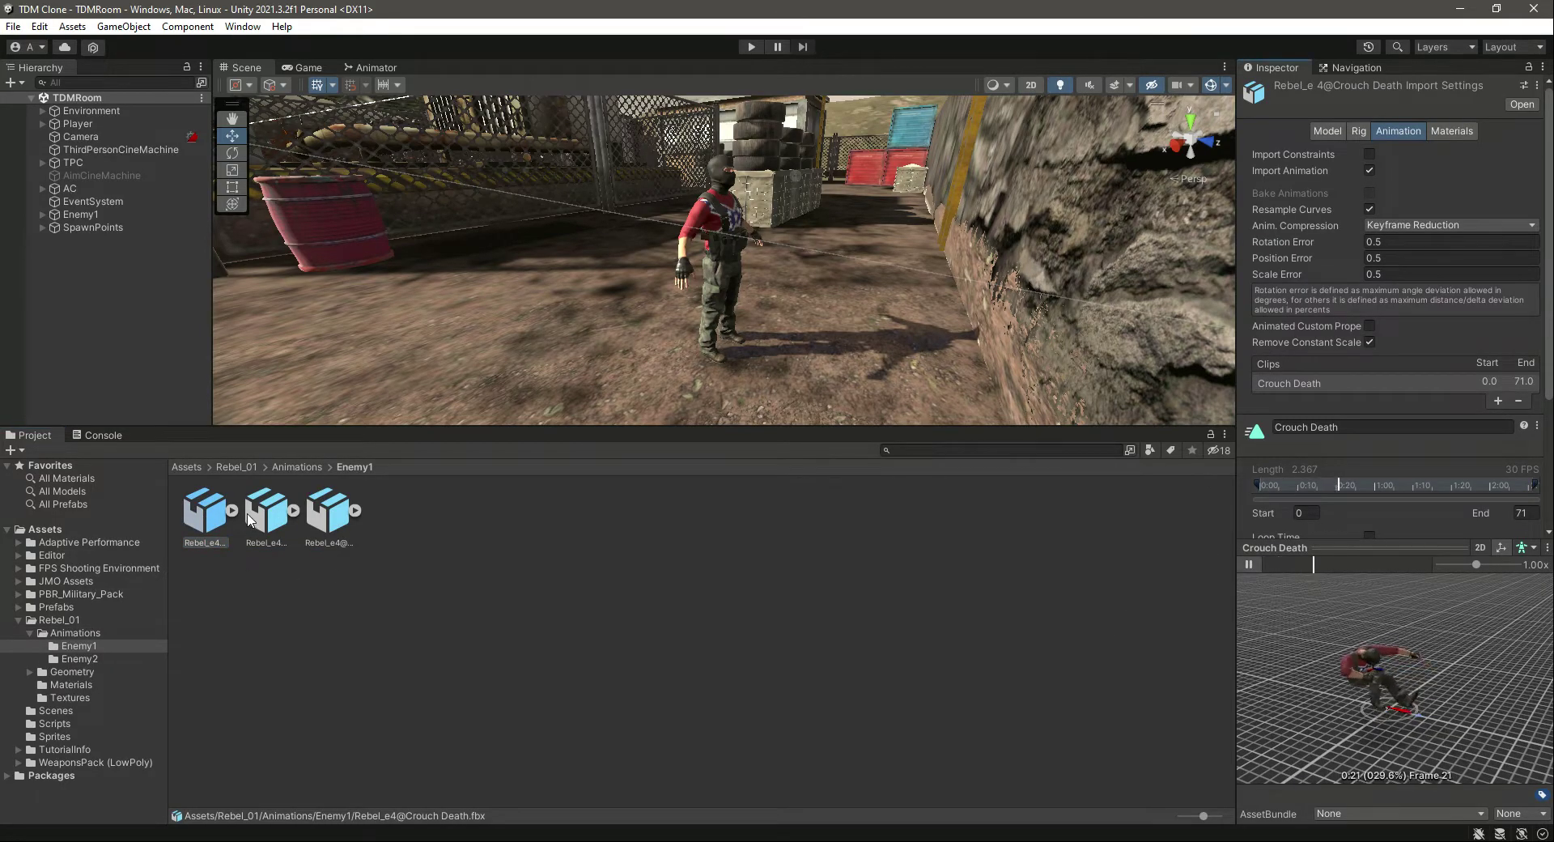
key("Right")
left_click(1249, 564)
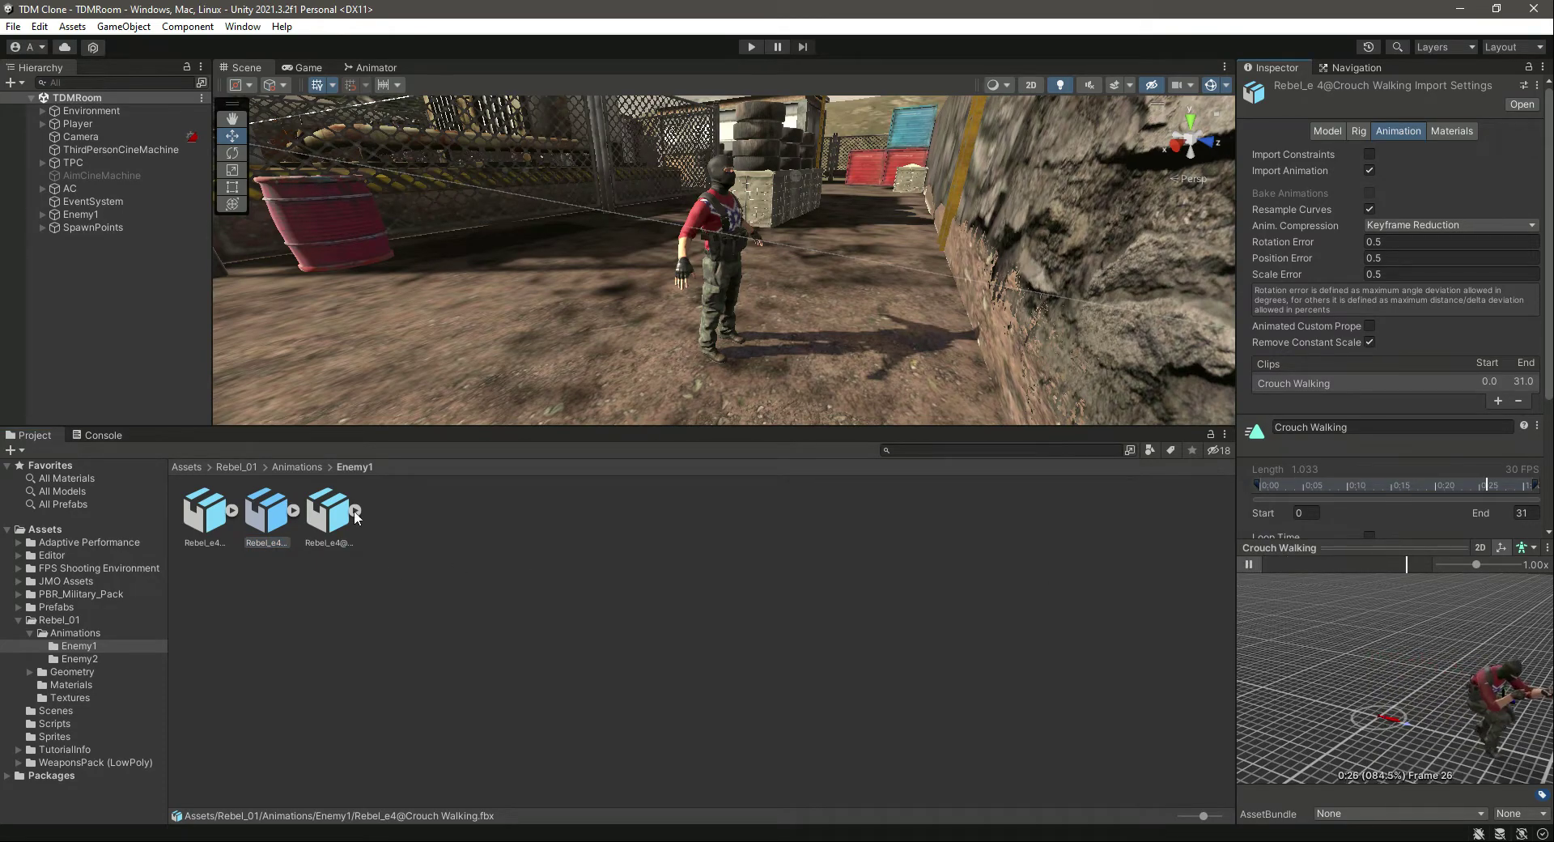
left_click(334, 499)
left_click(1247, 564)
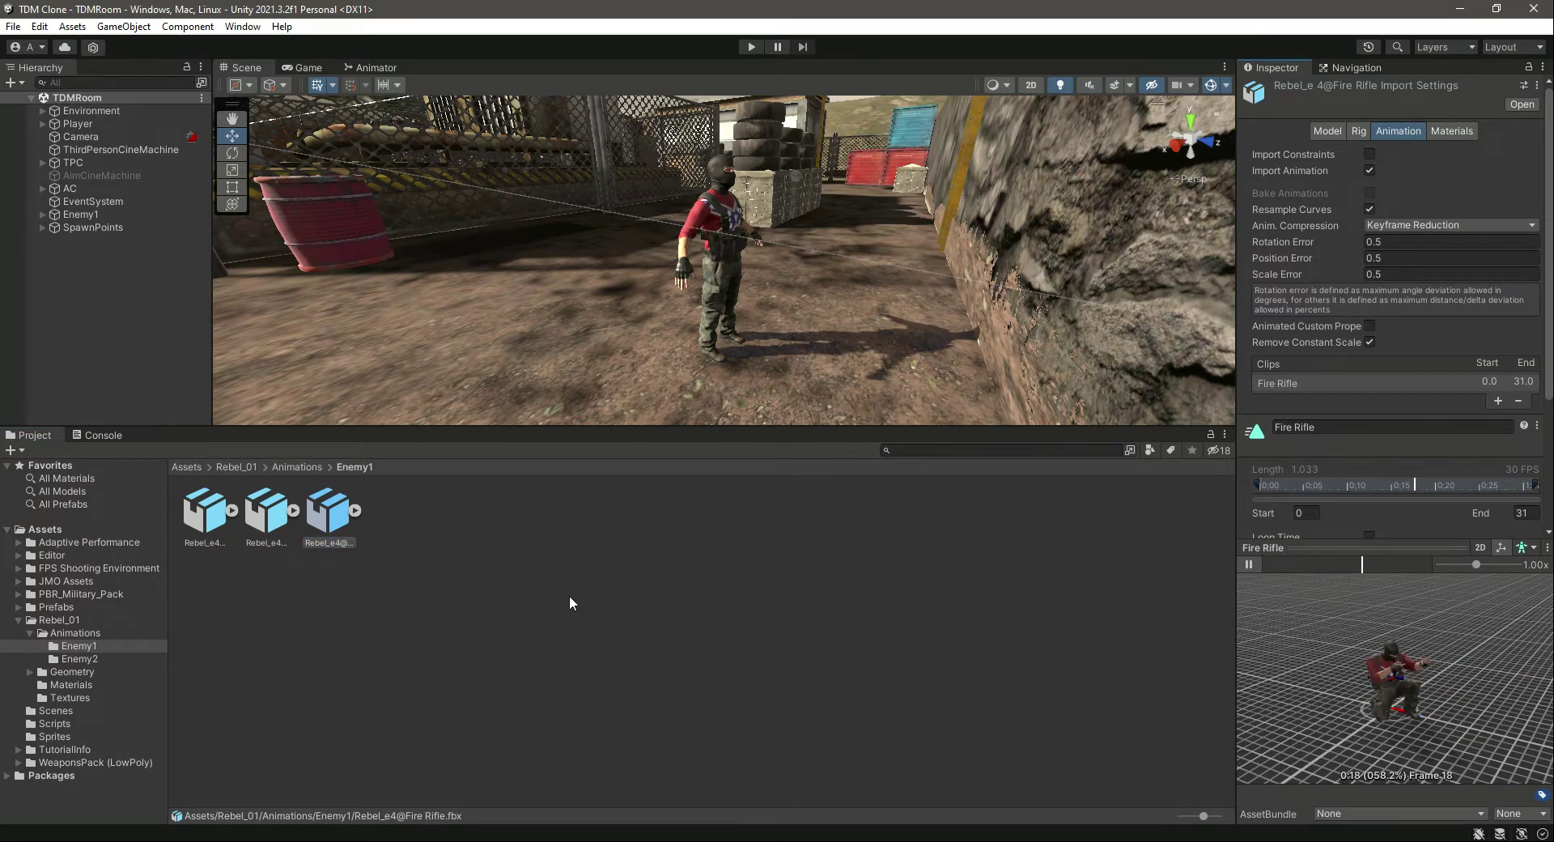
Step: Return to the Rebel_01 folder and select the Enemy1 object to view its components
left_click(640, 612)
key("BackSpace")
left_click(48, 621)
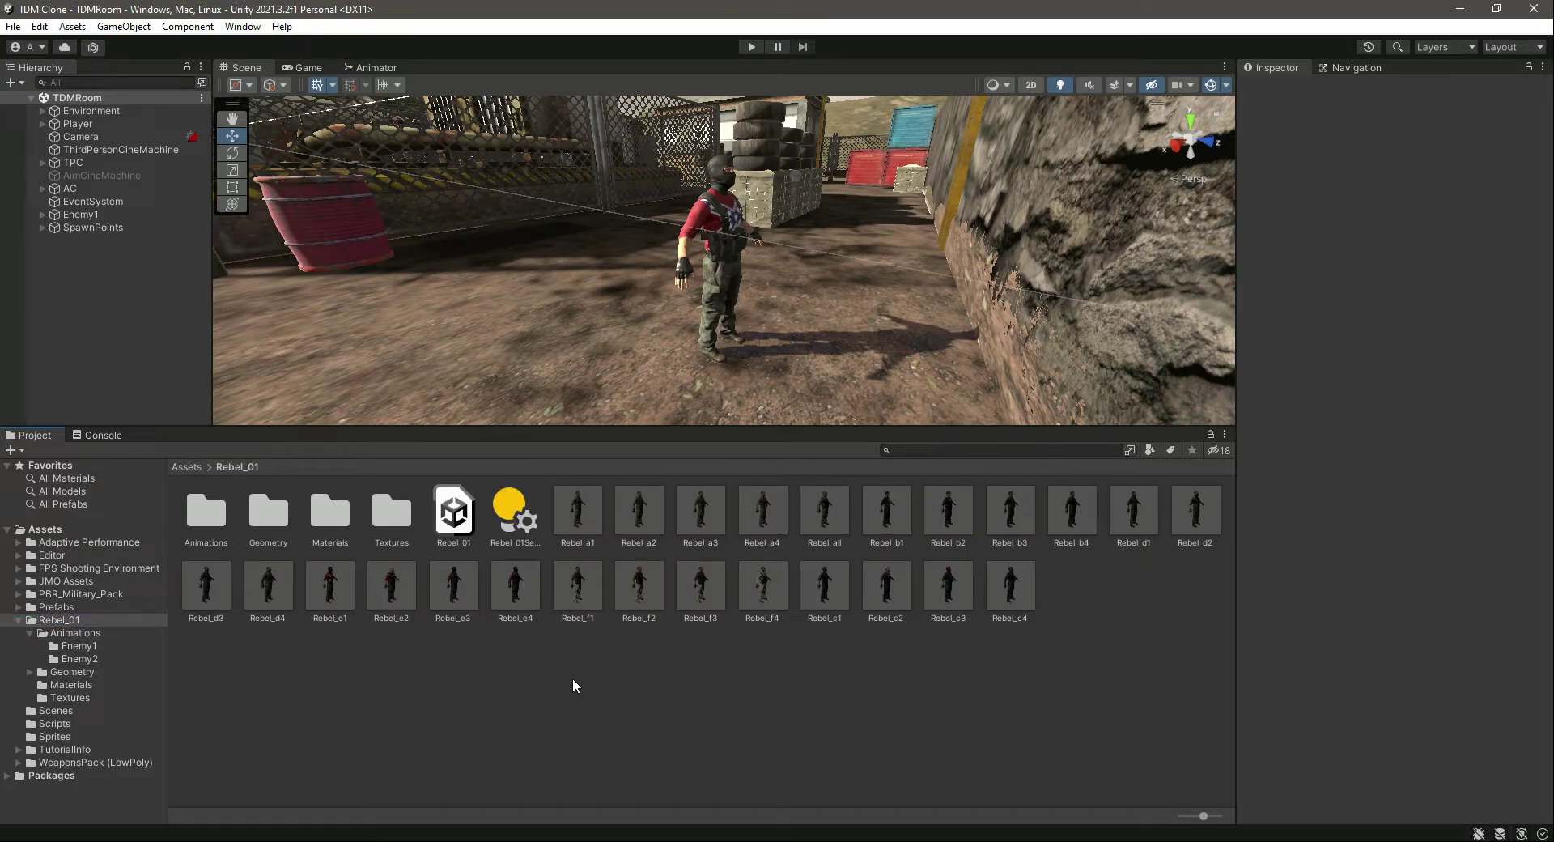
left_click(94, 215)
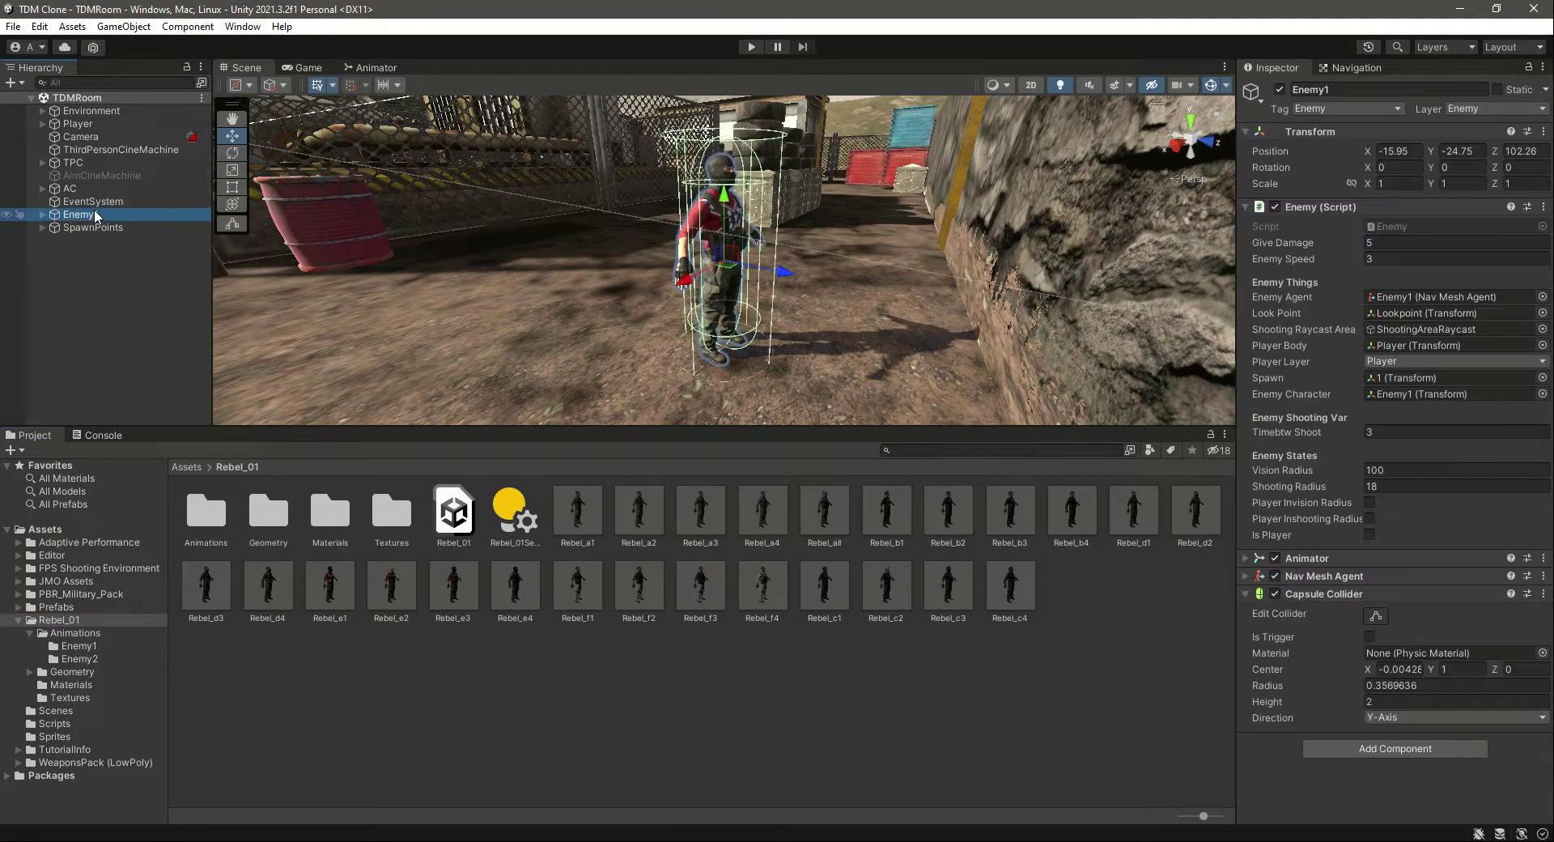